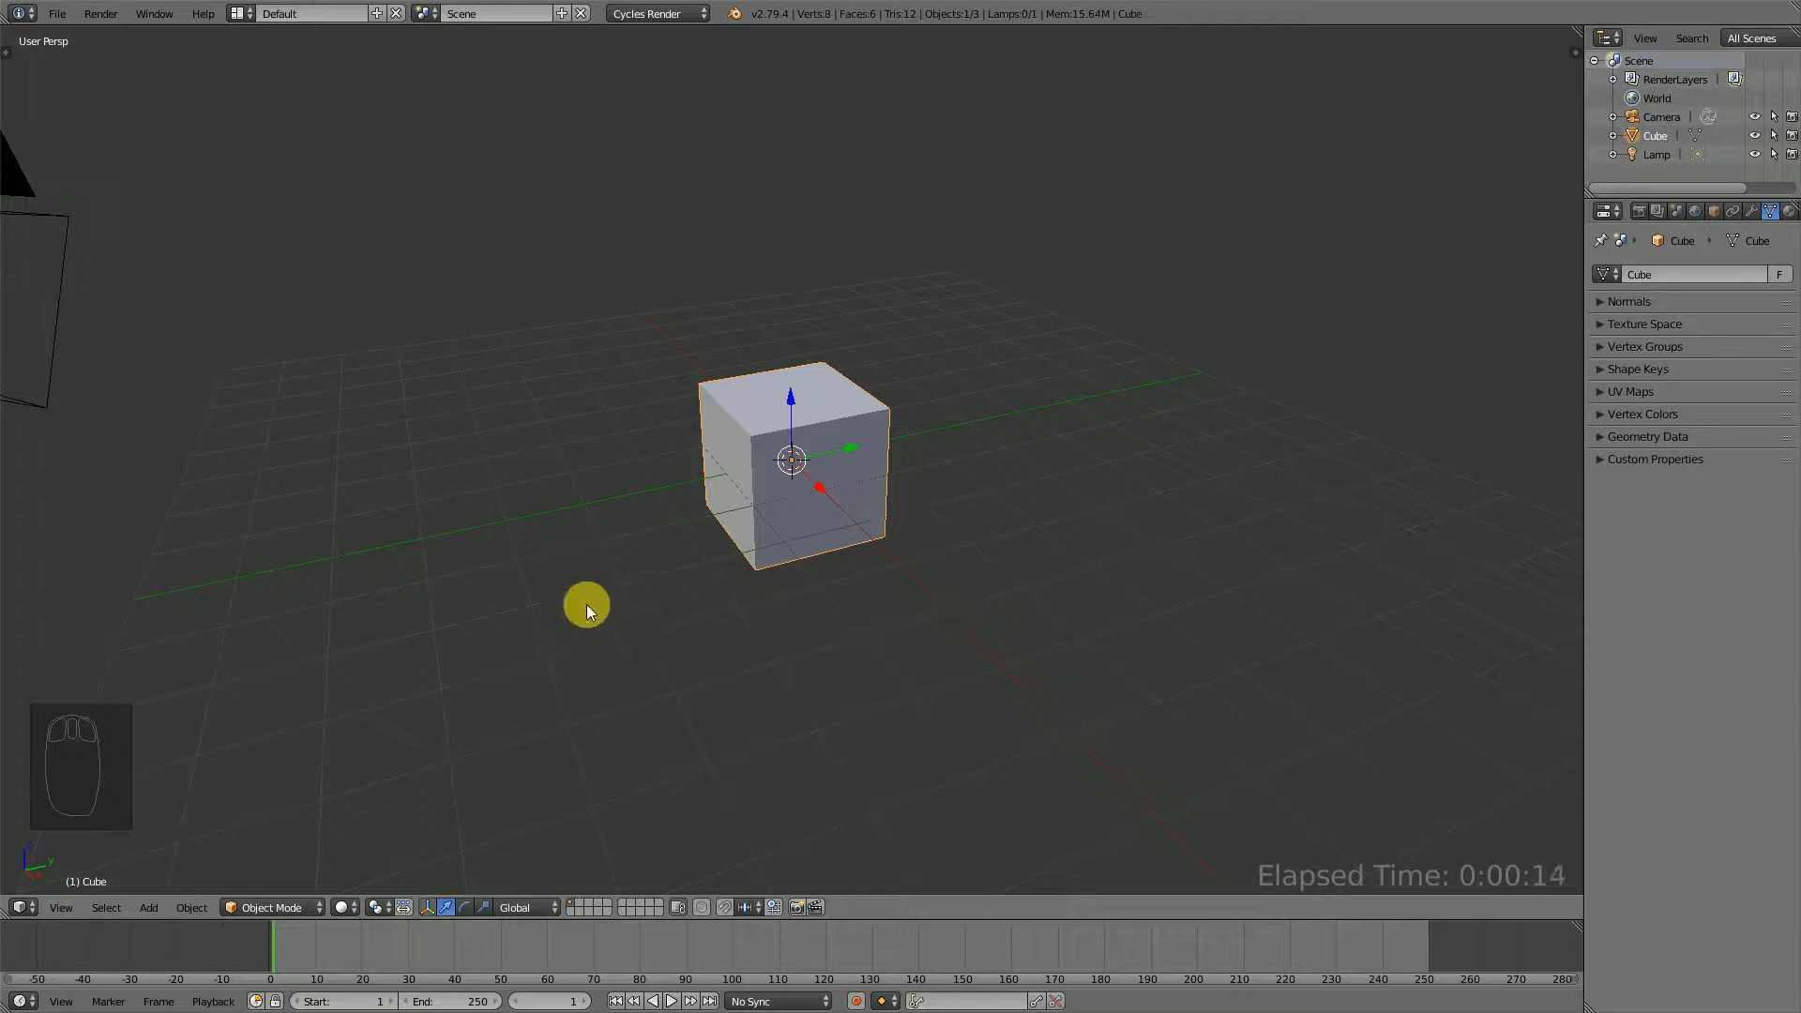
# Enlarge the tool shelf's contents, collapse its Asset Management section, and swap the shelf for the 3D view's properties sidebar.
pyautogui.press('t')
pyautogui.click(94, 242)
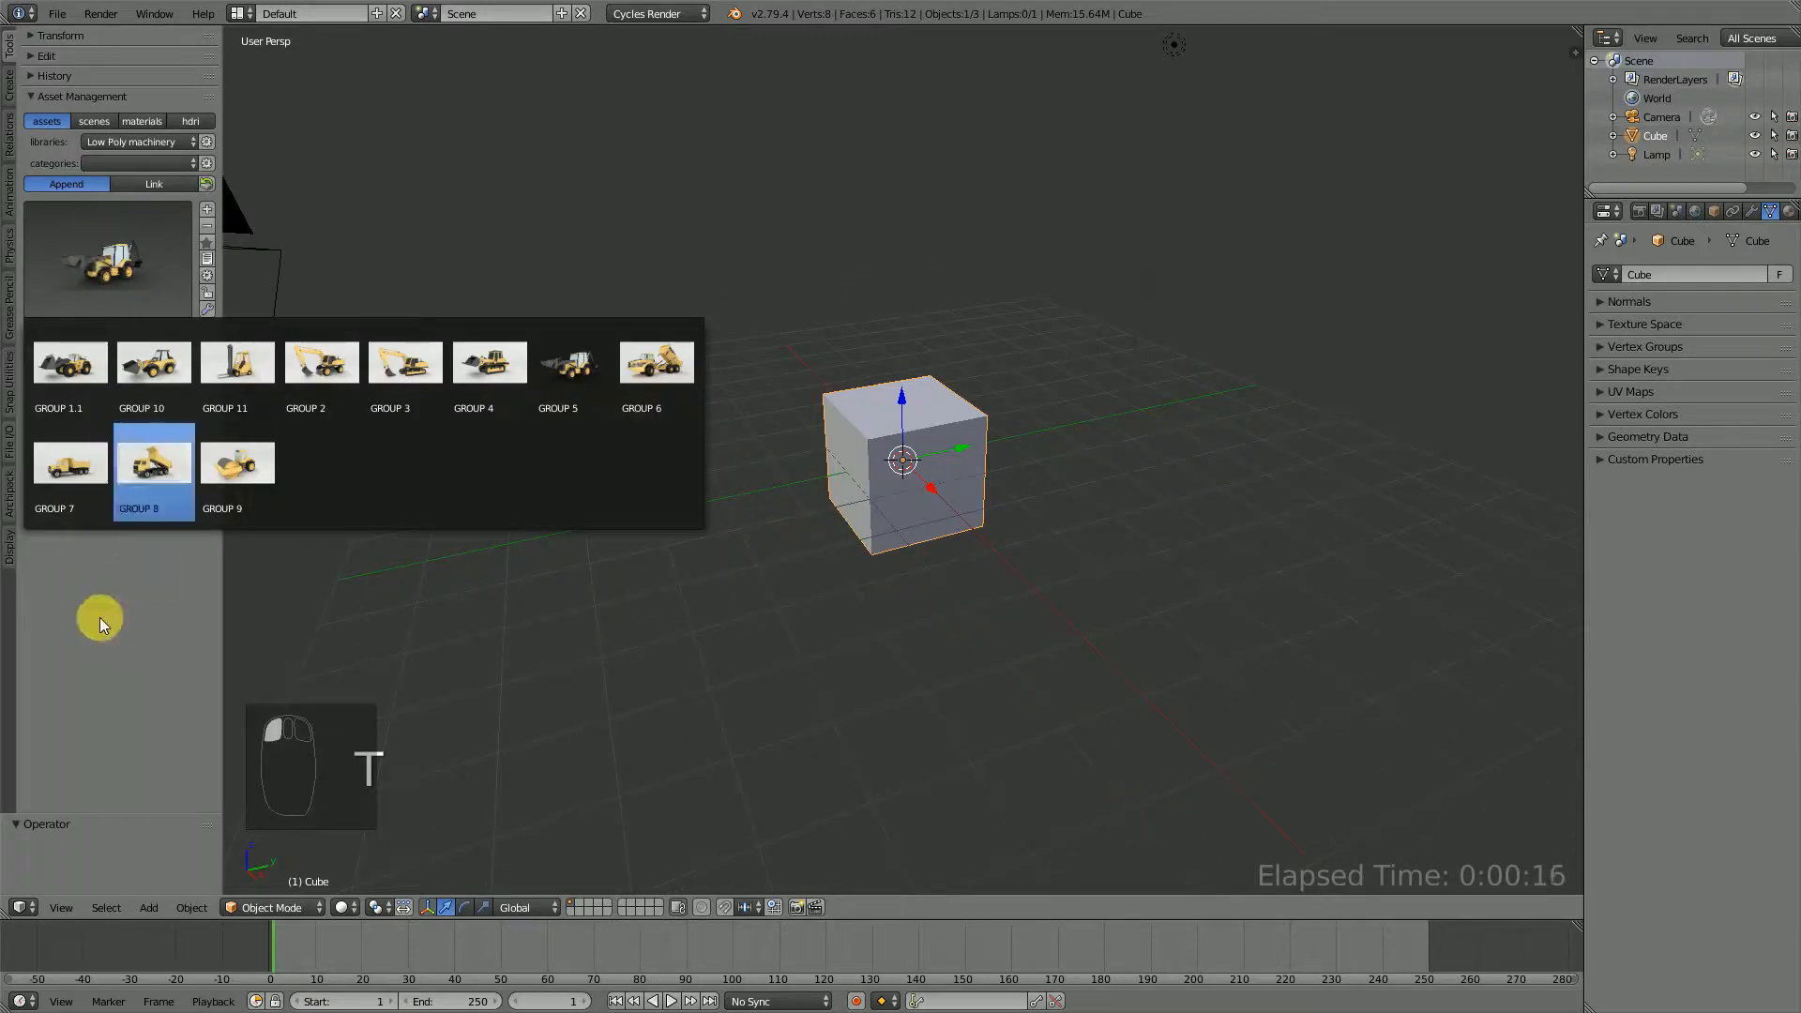
pyautogui.keyDown('ctrl'); pyautogui.moveTo(116, 572); pyautogui.dragTo(144, 426, button='middle'); pyautogui.keyUp('ctrl')
pyautogui.click(116, 473)
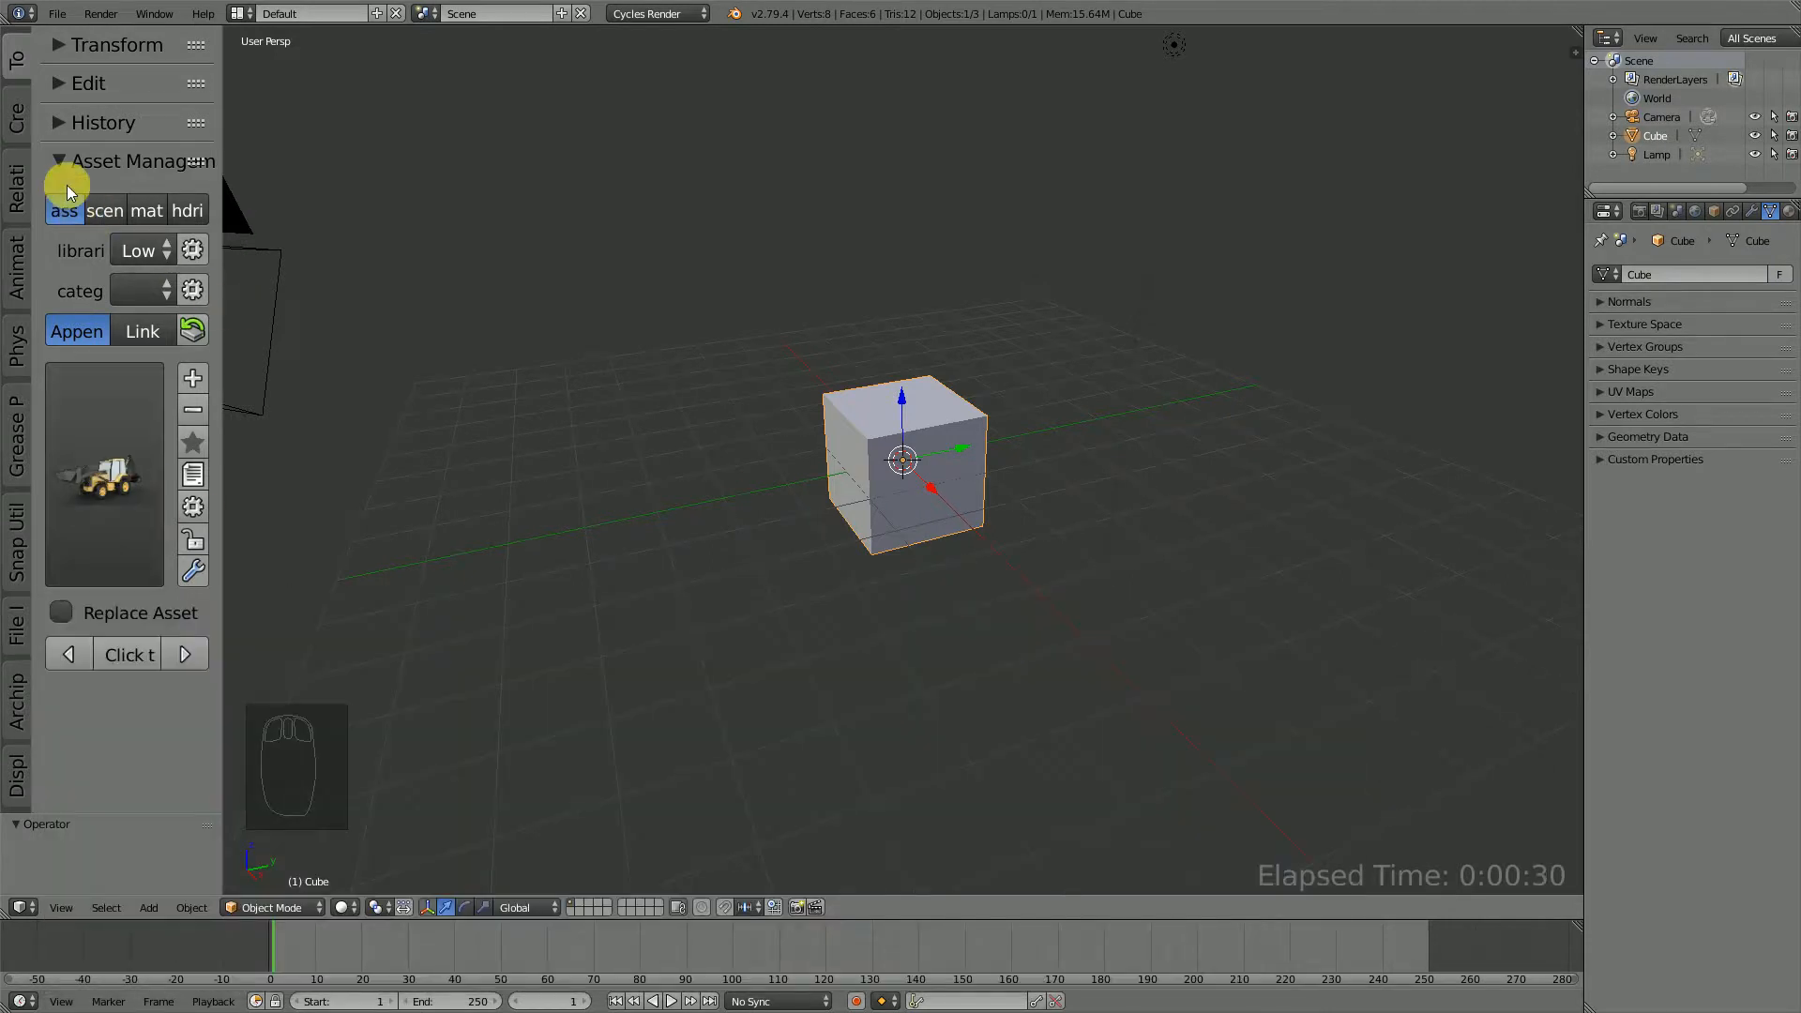
pyautogui.click(65, 161)
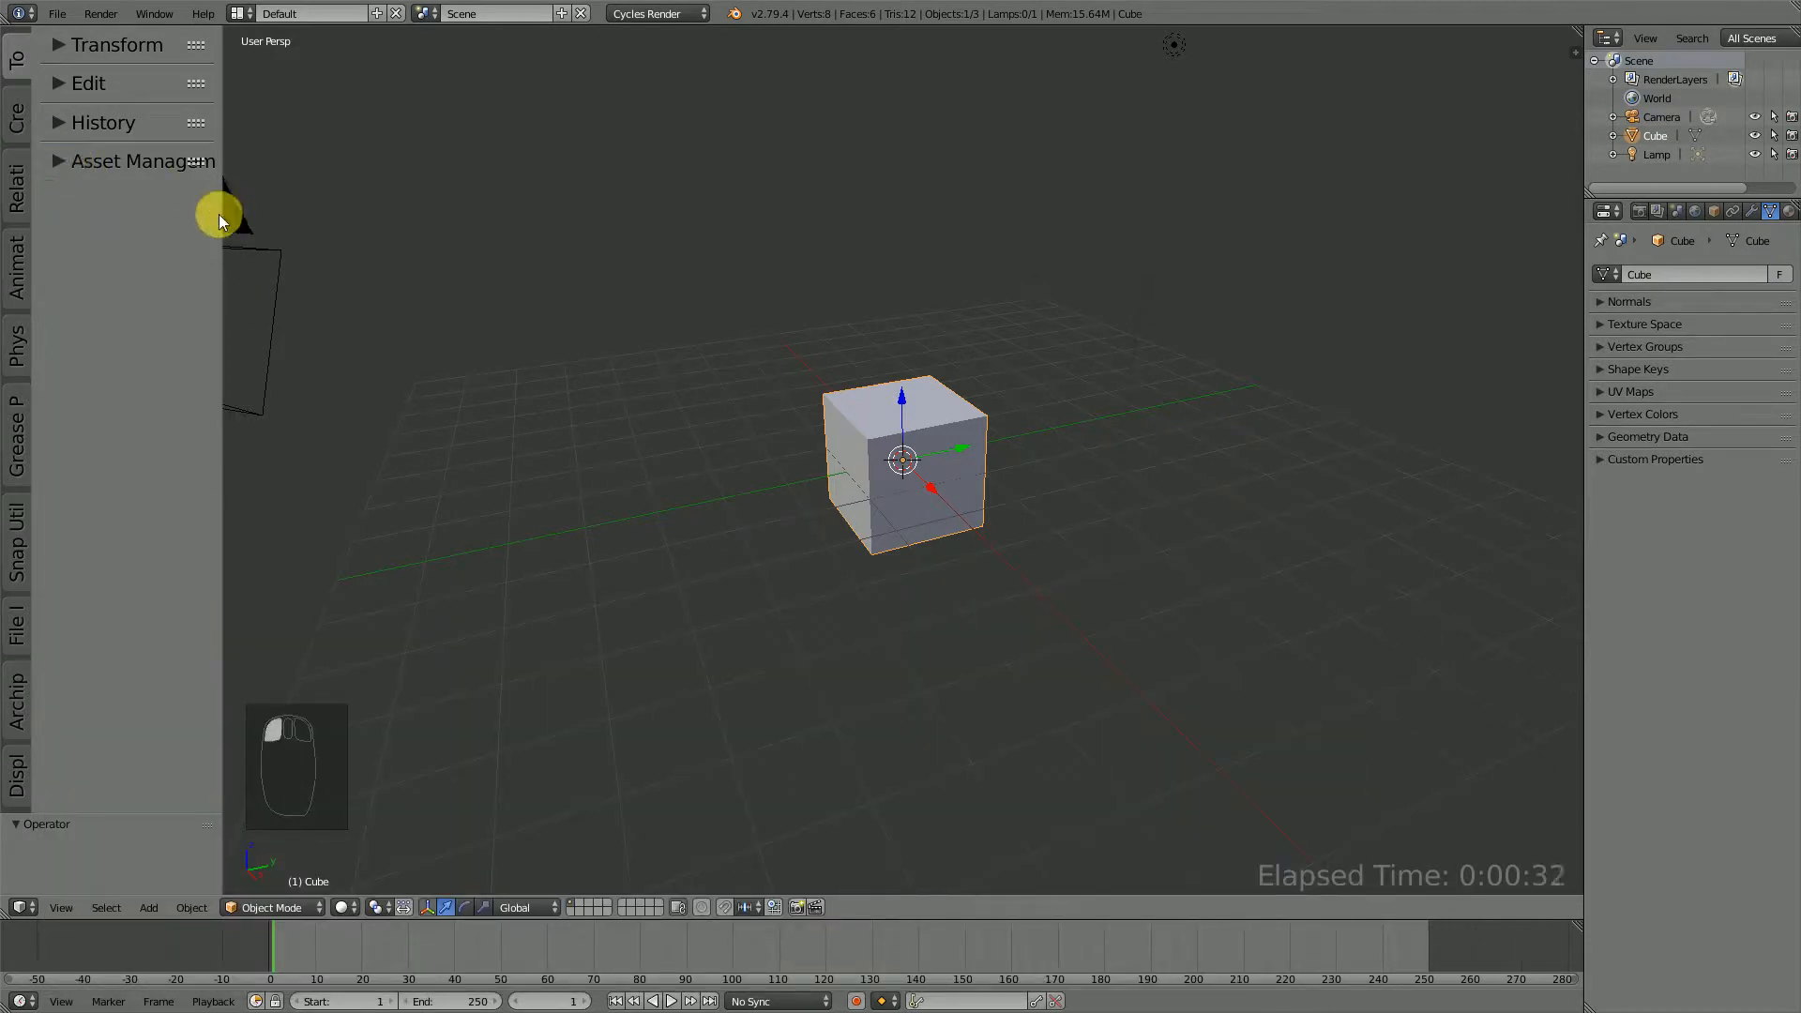
pyautogui.press('t')
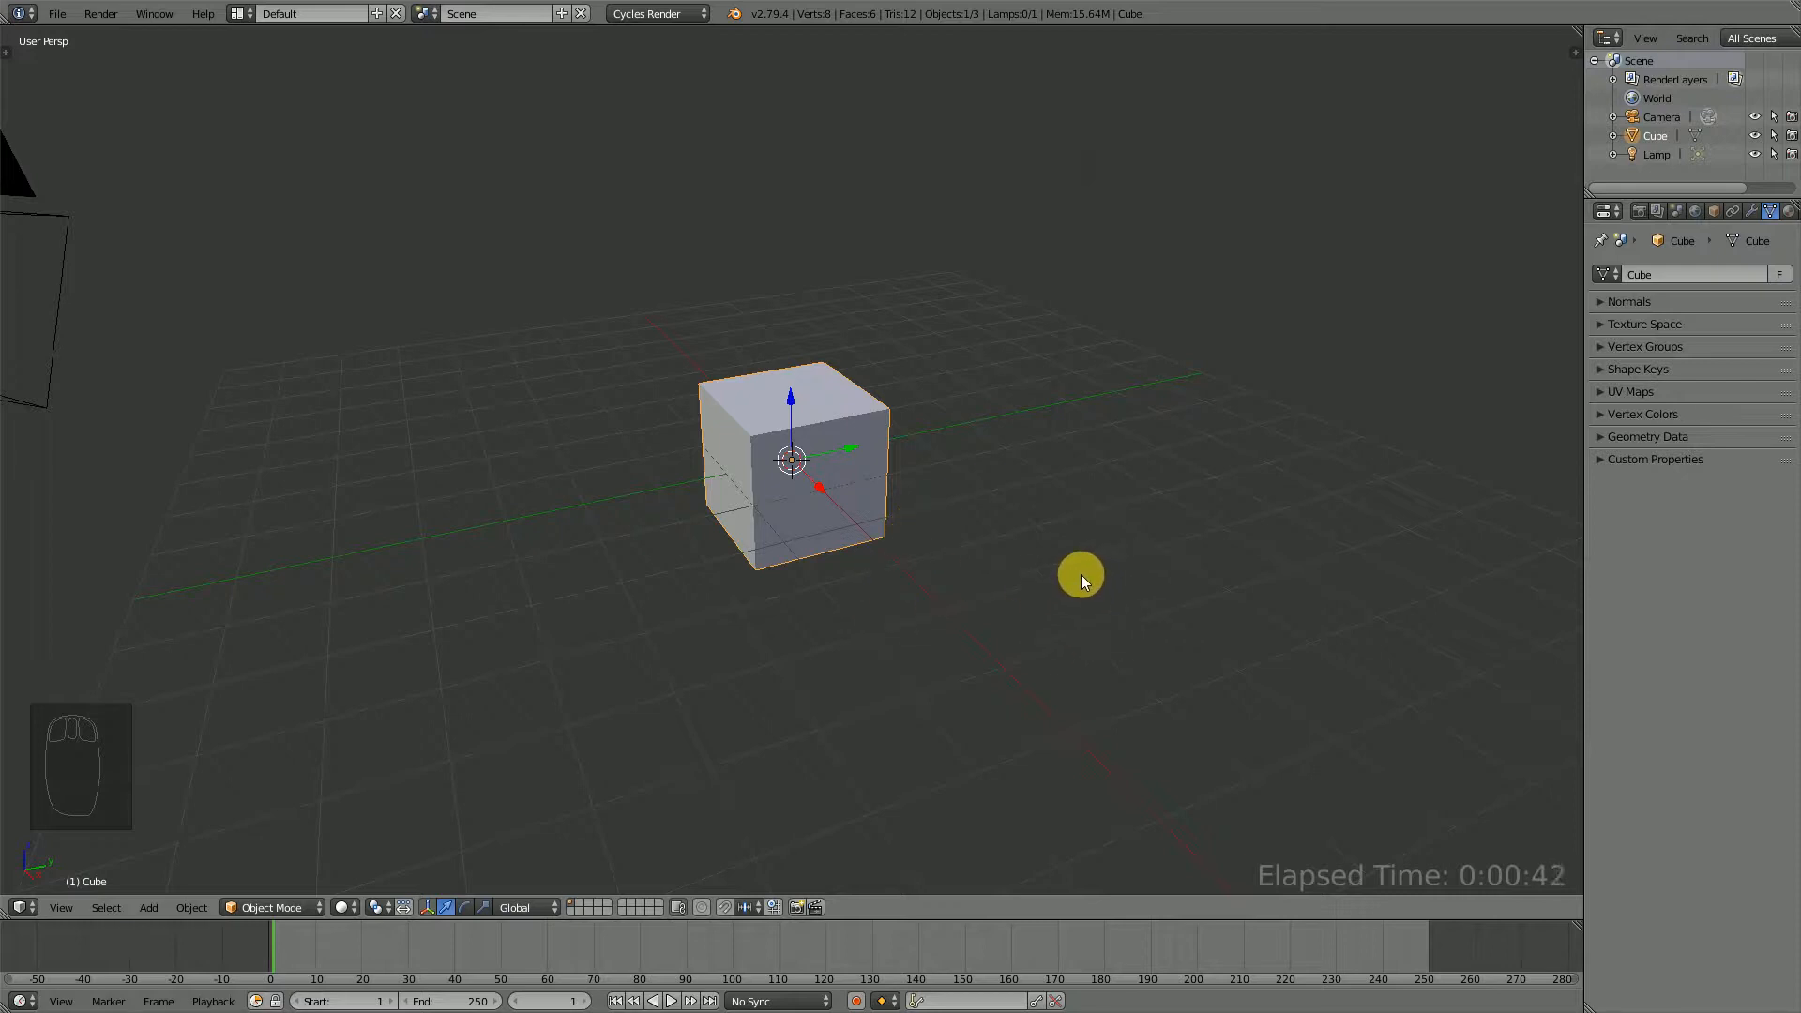
pyautogui.press('n')
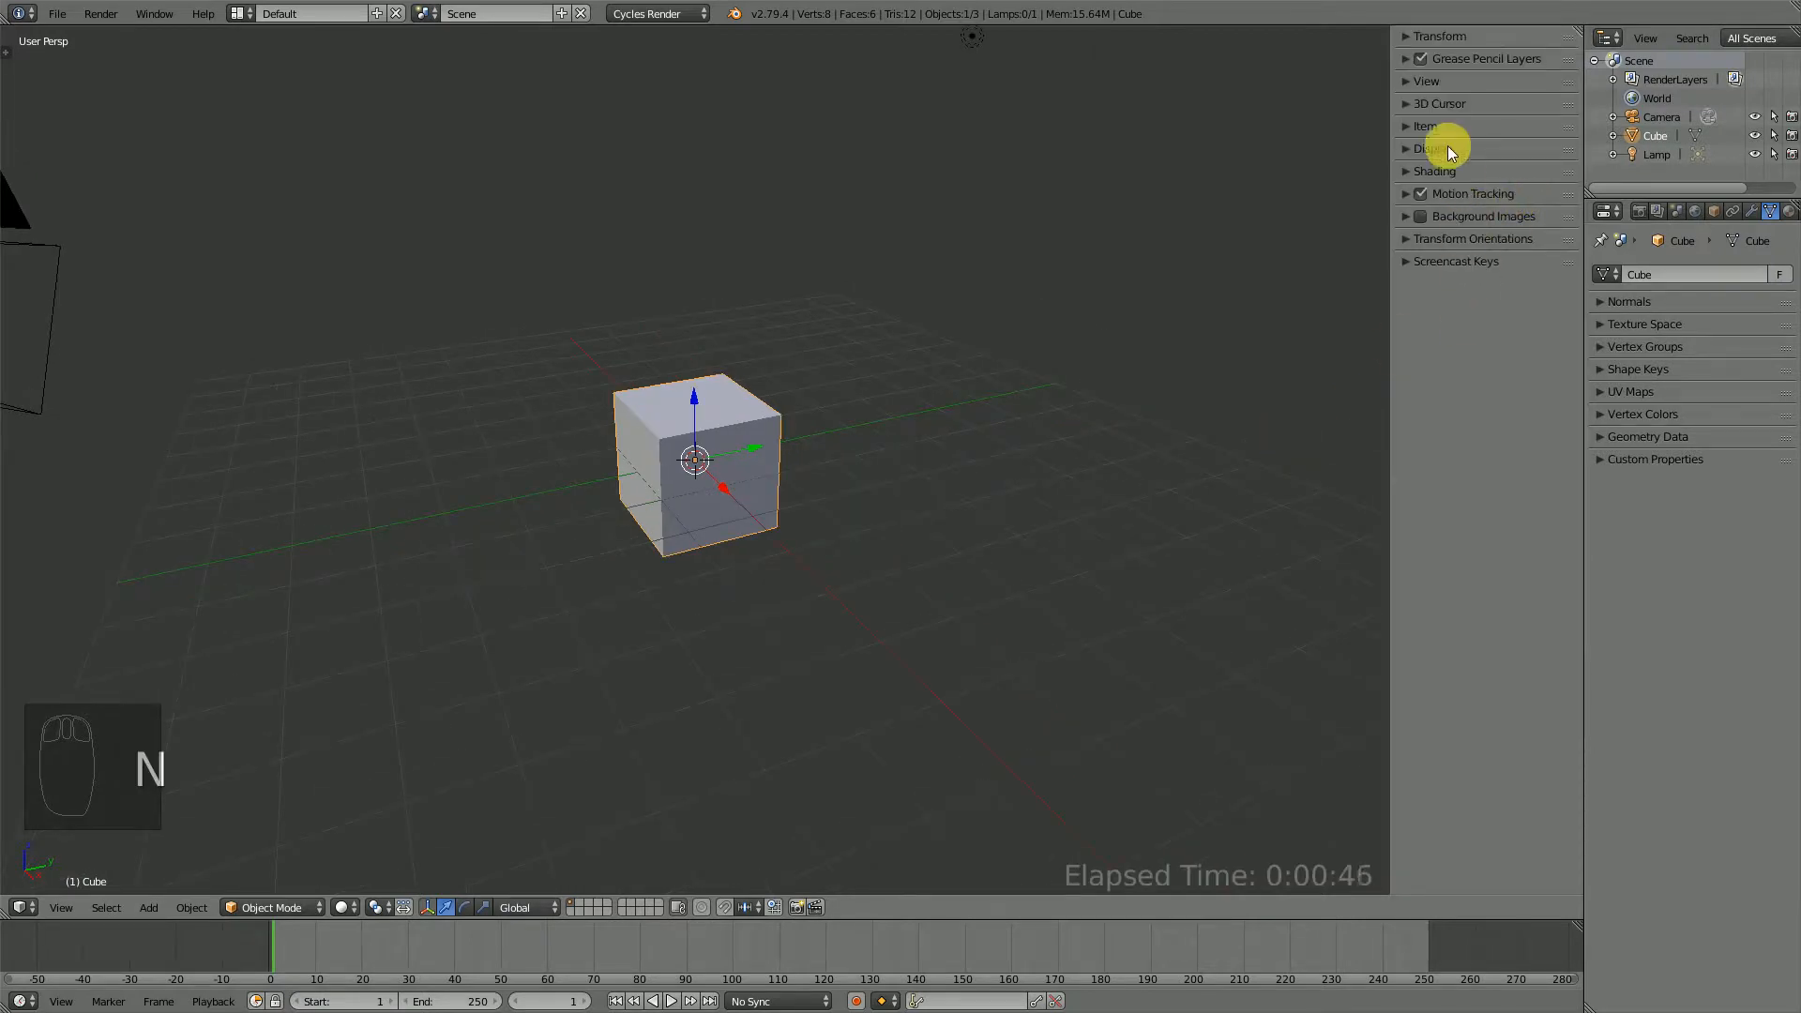
# Scale the cube up greatly in two passes.
pyautogui.scroll(-4, 695, 536)
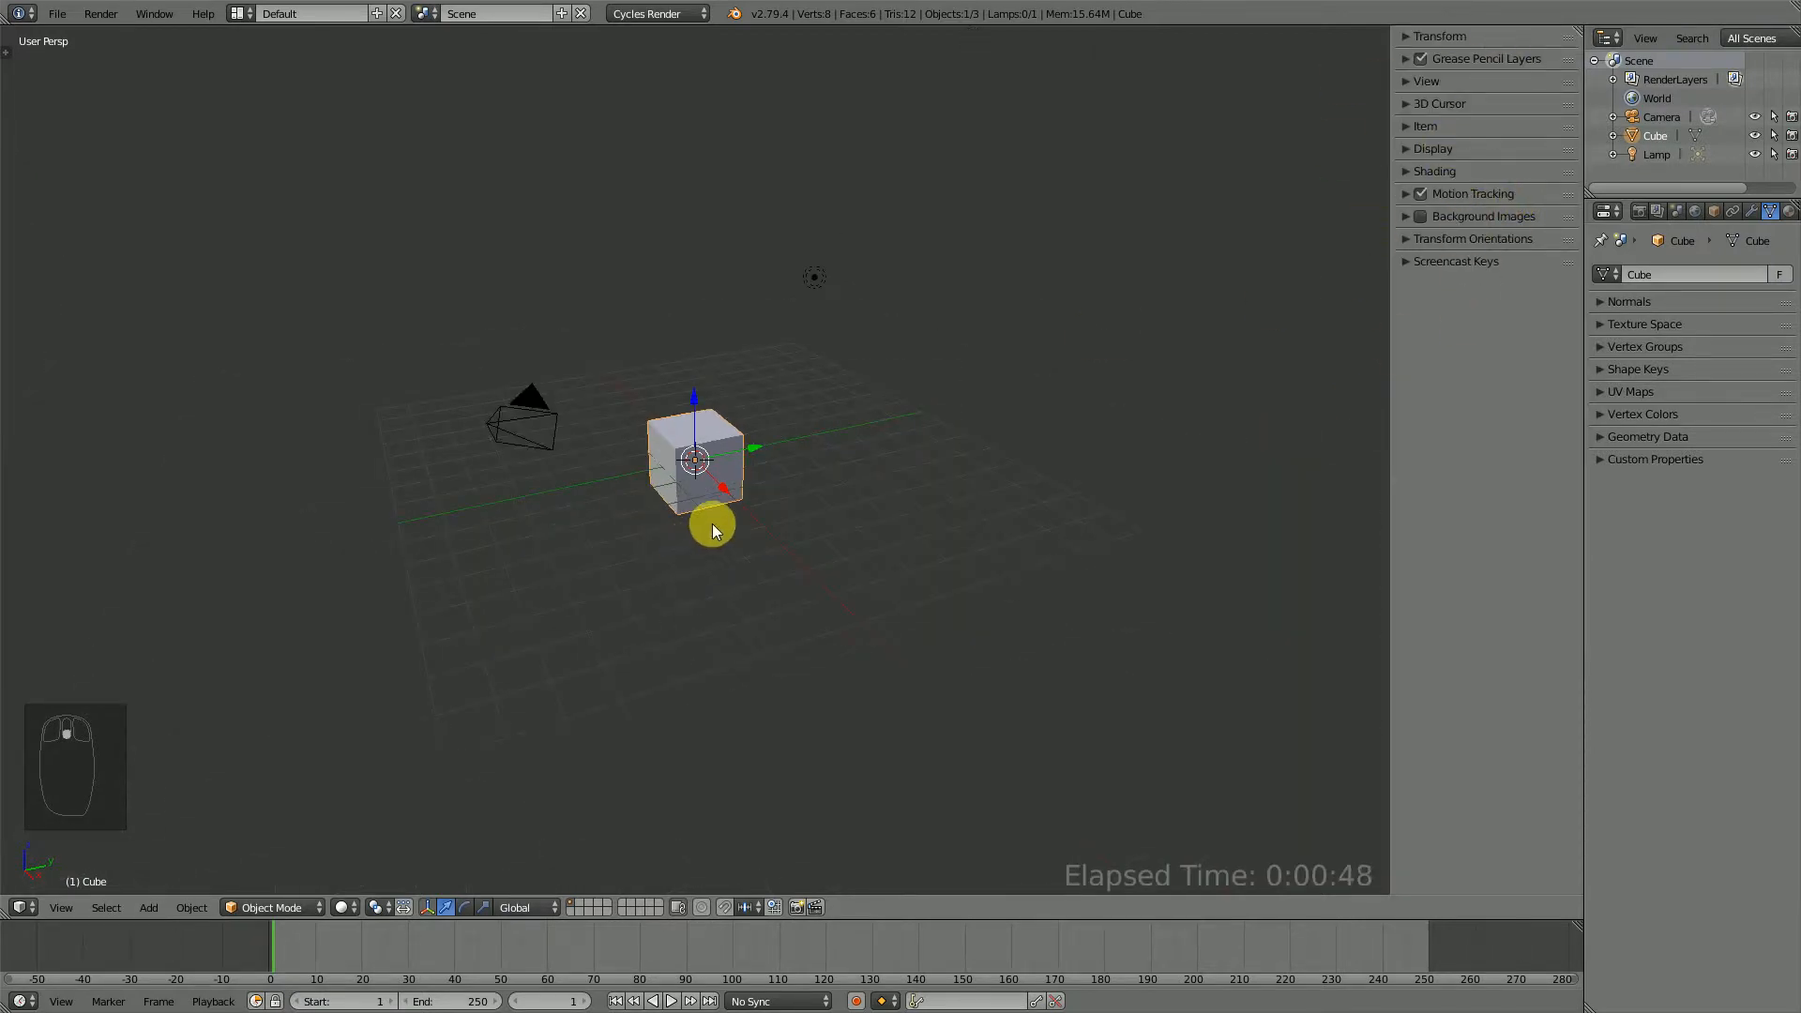
pyautogui.scroll(-5, 716, 521)
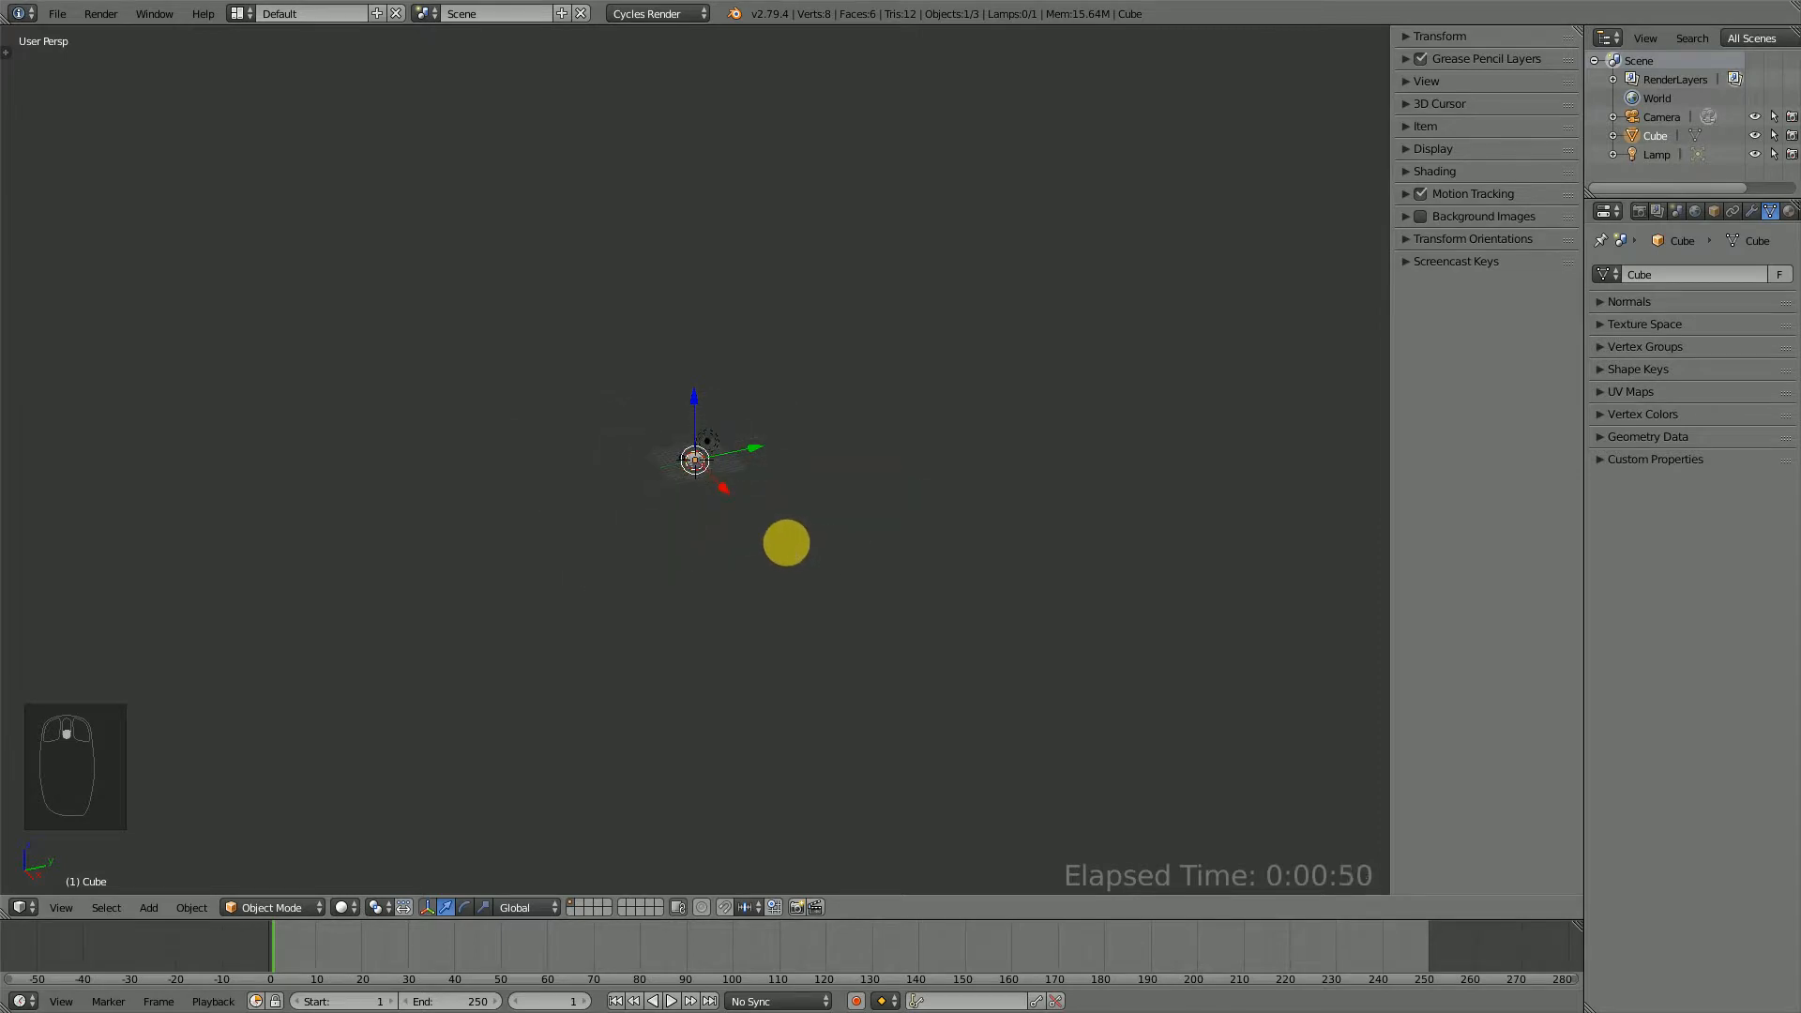
pyautogui.press('s')
pyautogui.click(797, 492)
pyautogui.press('s')
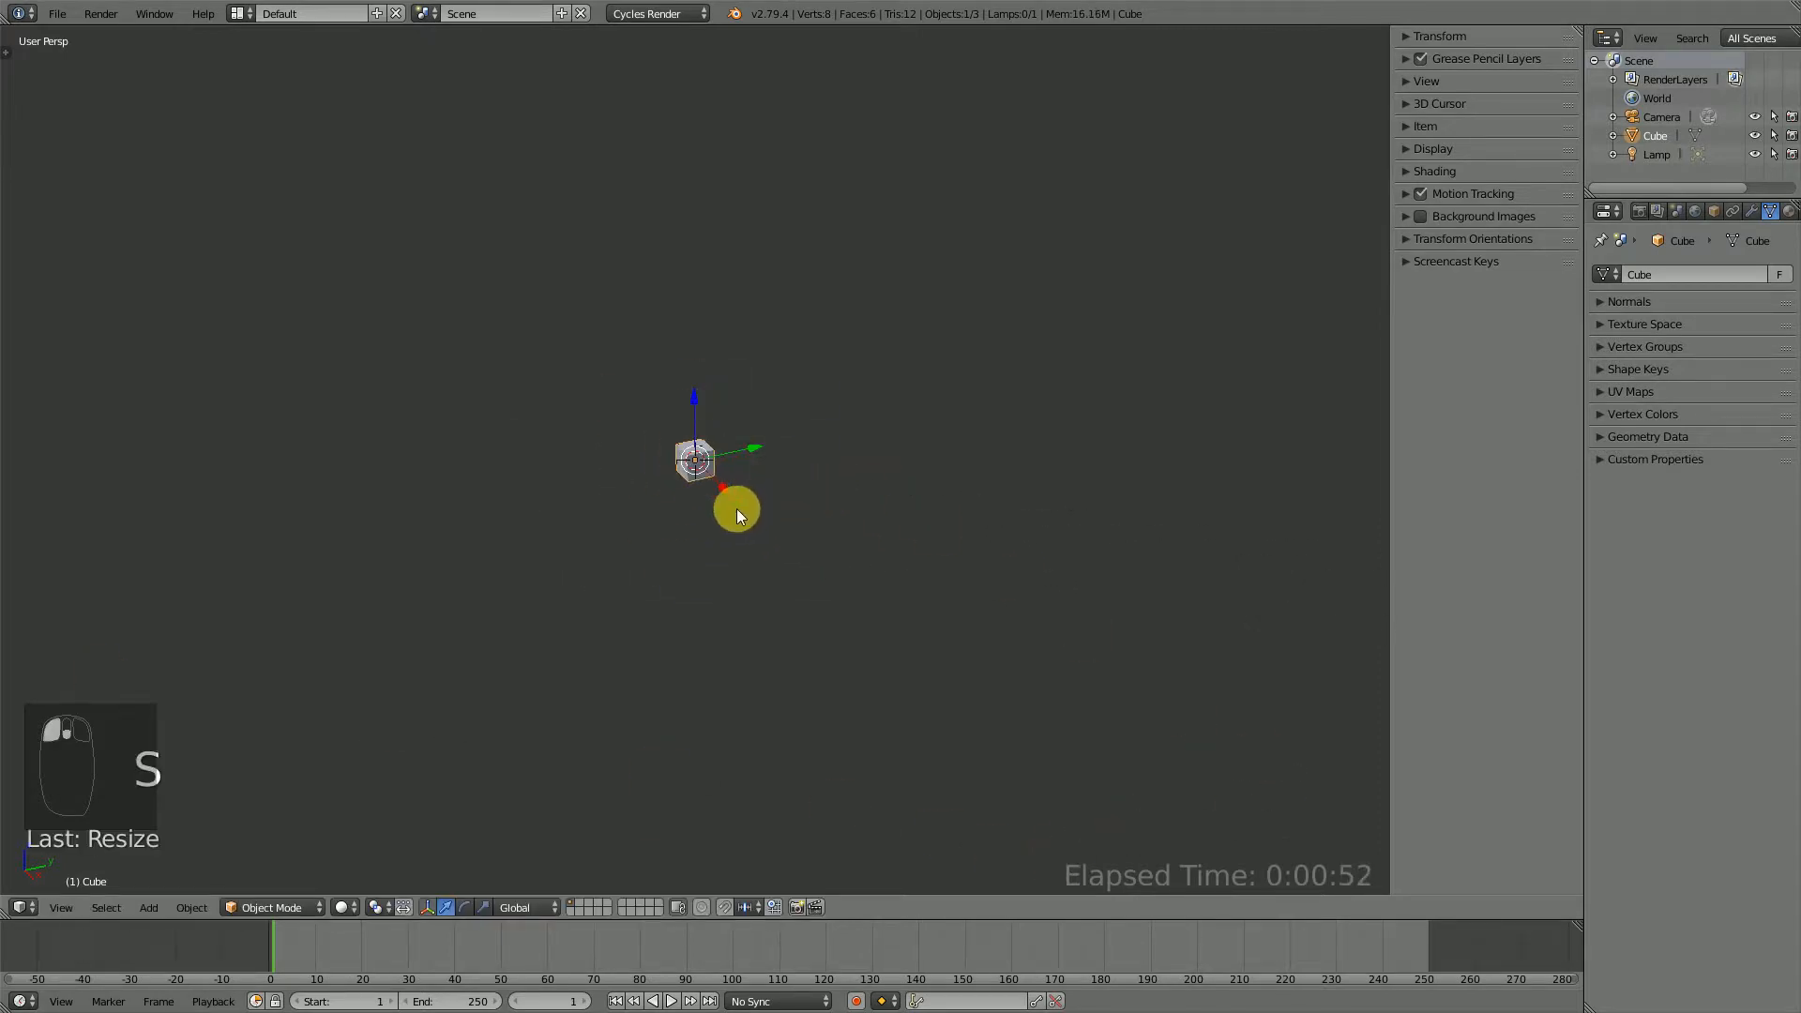
pyautogui.click(812, 516)
# Examine from far away and at different distances how the view clipping affects the enlarged cube.
pyautogui.scroll(-8, 812, 516)
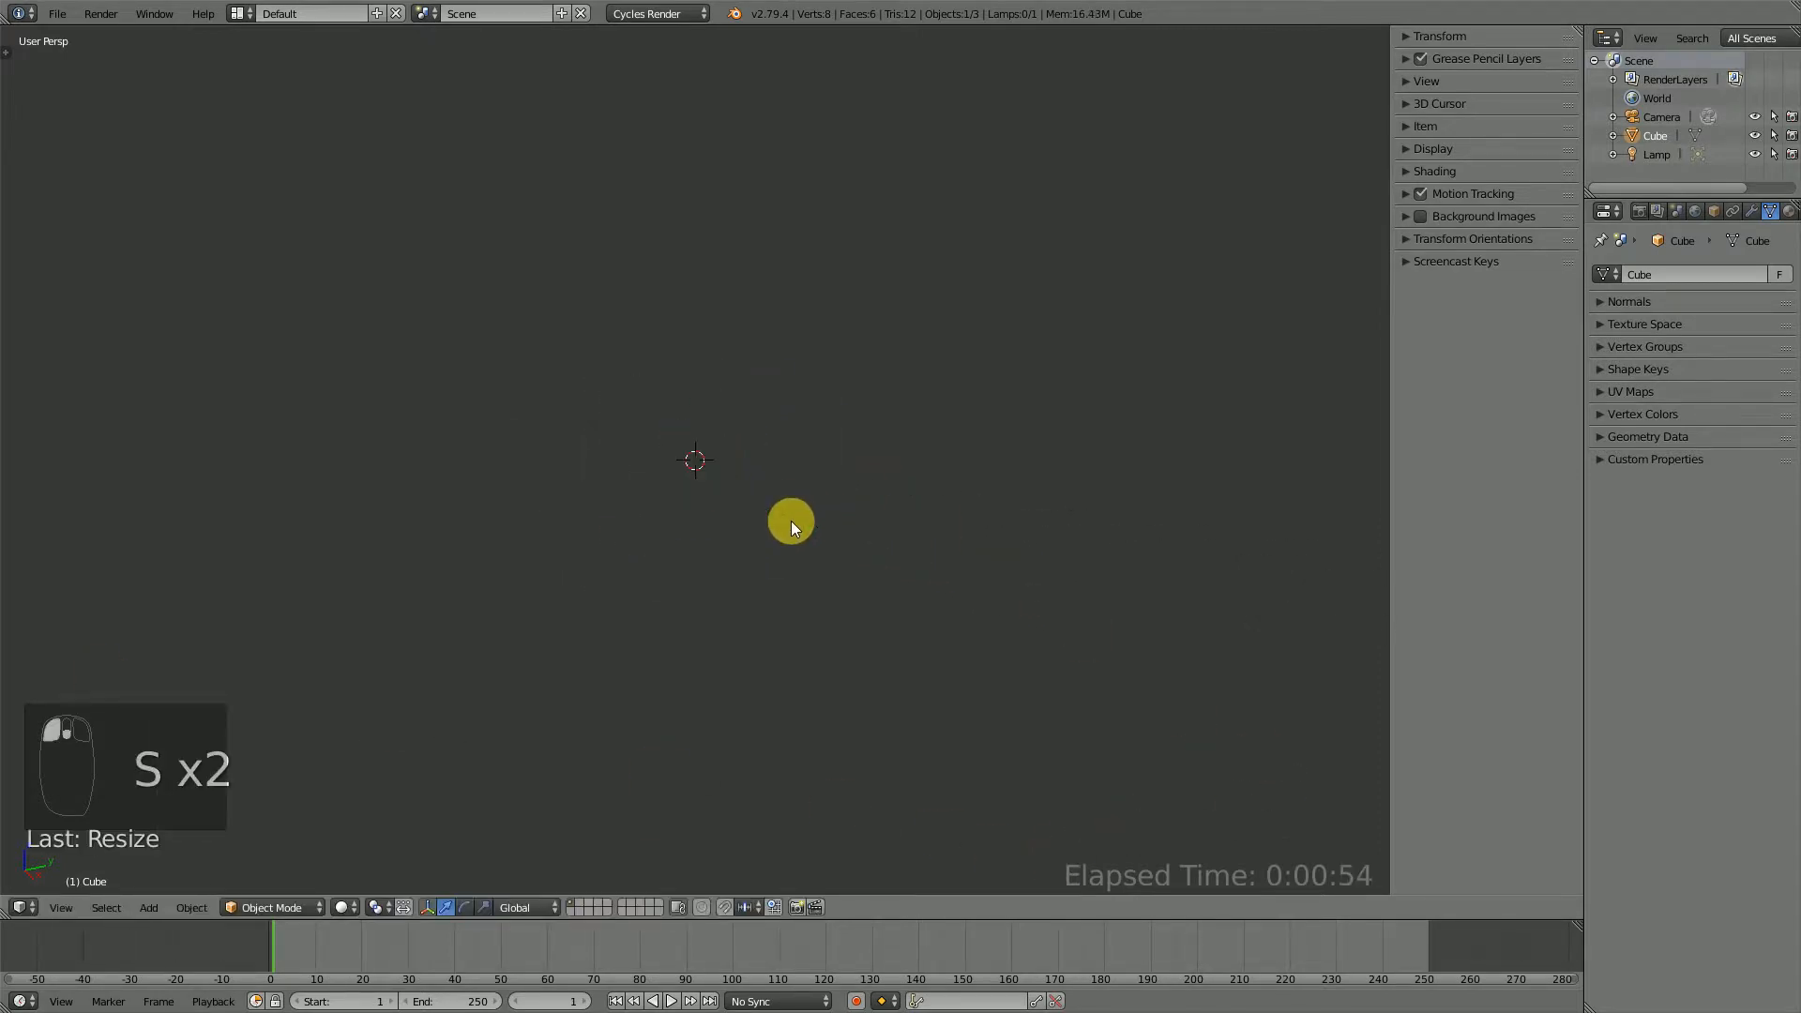
pyautogui.scroll(7, 791, 521)
pyautogui.scroll(-6, 690, 478)
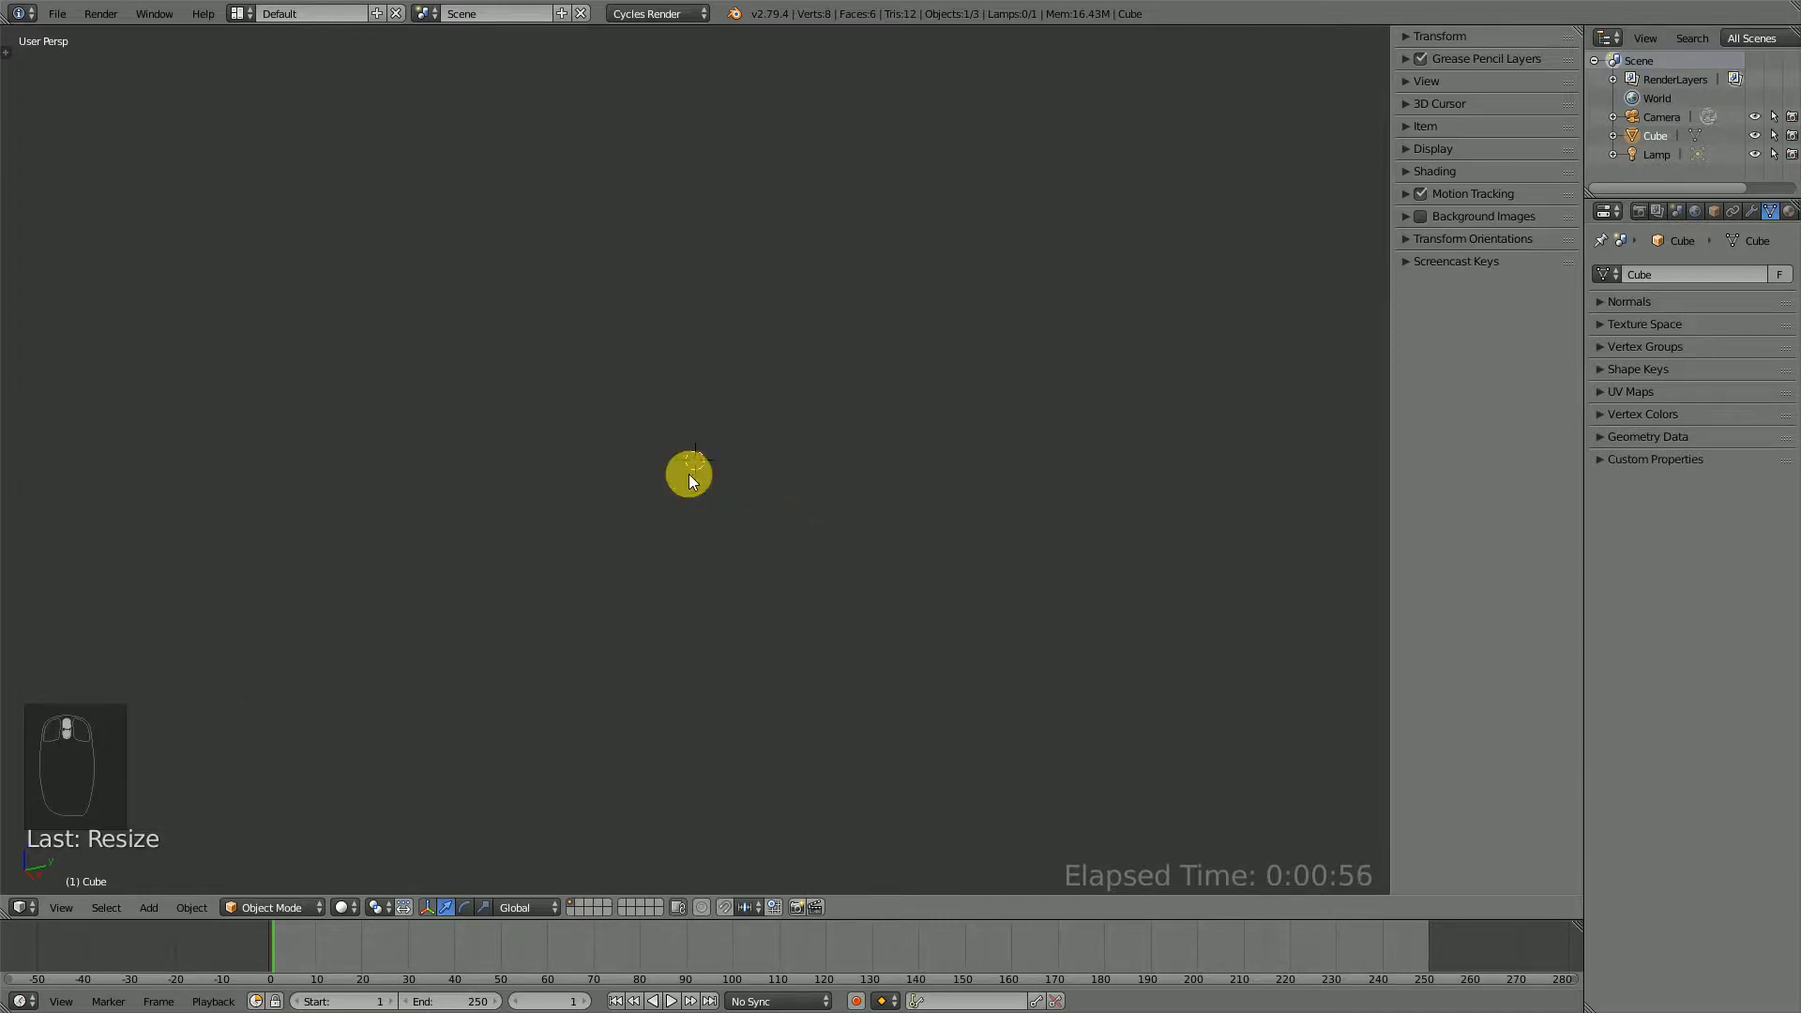
pyautogui.scroll(4, 694, 466)
pyautogui.moveTo(672, 456)
pyautogui.mouseDown(button='middle')
pyautogui.moveTo(622, 459)
pyautogui.moveTo(672, 424)
pyautogui.mouseUp(button='middle')
pyautogui.scroll(-5, 679, 436)
pyautogui.scroll(4, 685, 445)
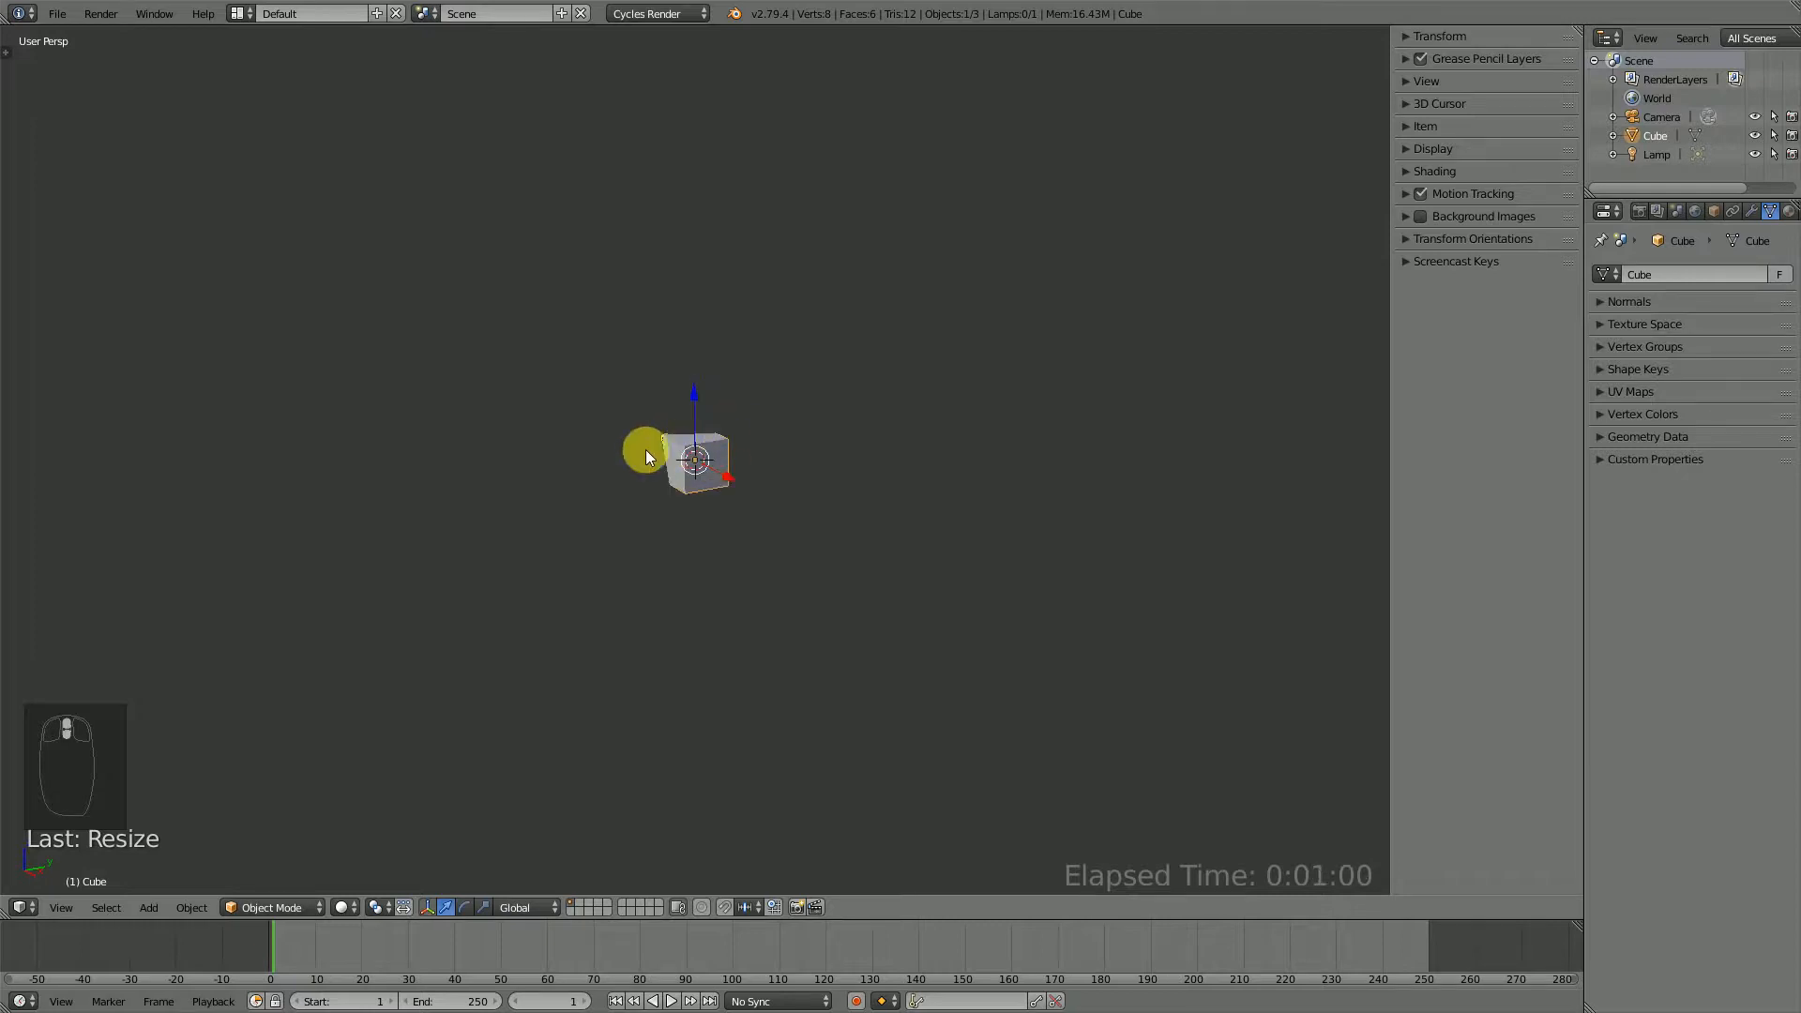
# Set the 3D view's clip end distance to 2000.
pyautogui.click(1413, 81)
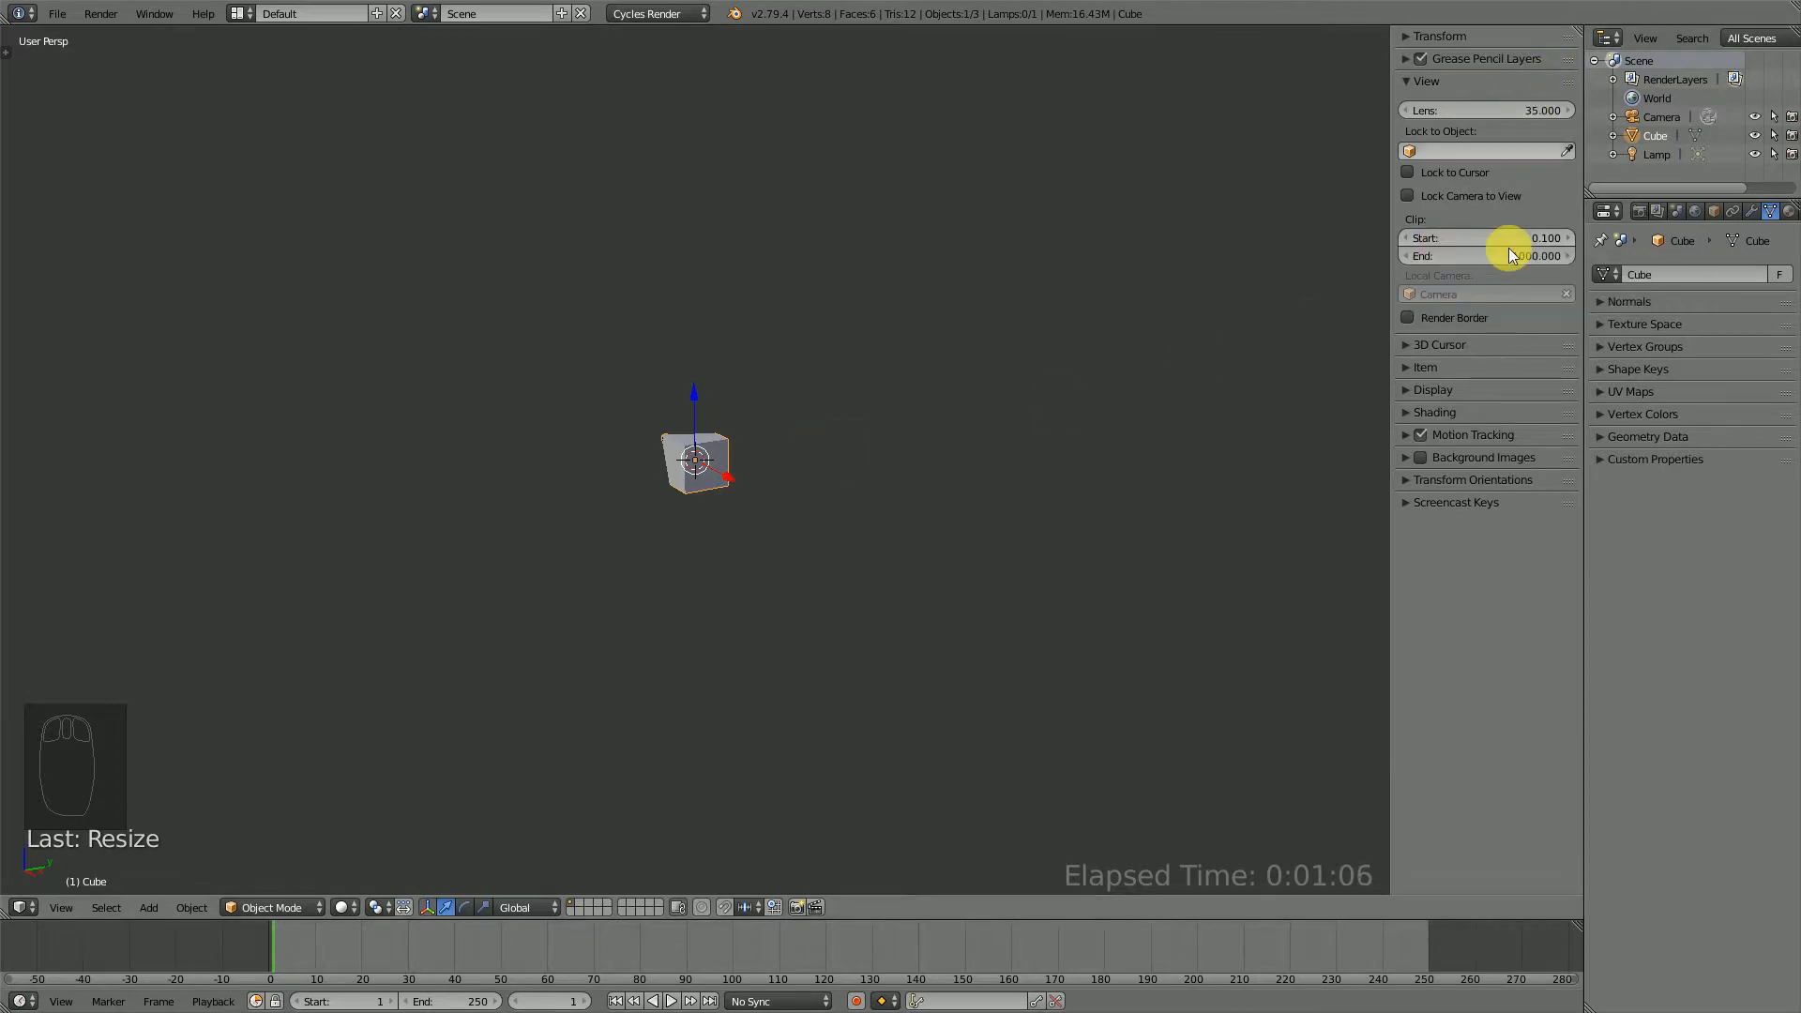
pyautogui.moveTo(694, 480)
pyautogui.mouseDown(button='middle')
pyautogui.moveTo(716, 434)
pyautogui.moveTo(699, 469)
pyautogui.mouseUp(button='middle')
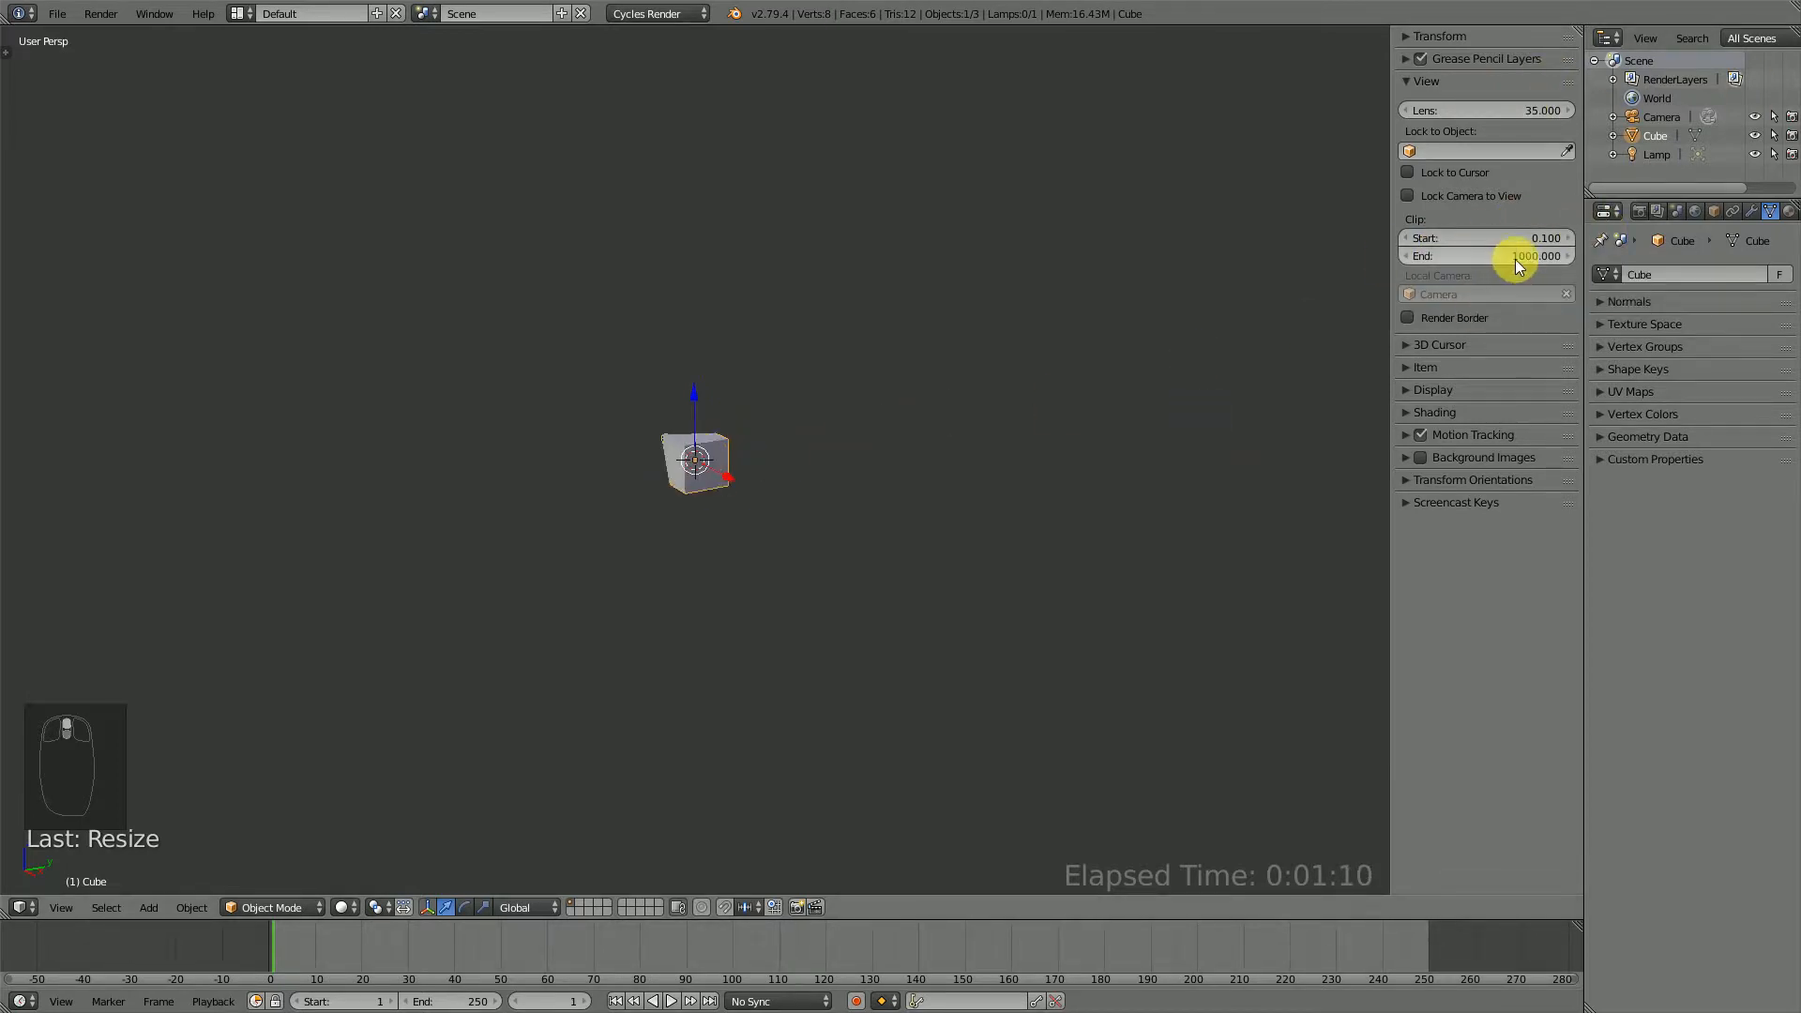
pyautogui.click(1440, 255)
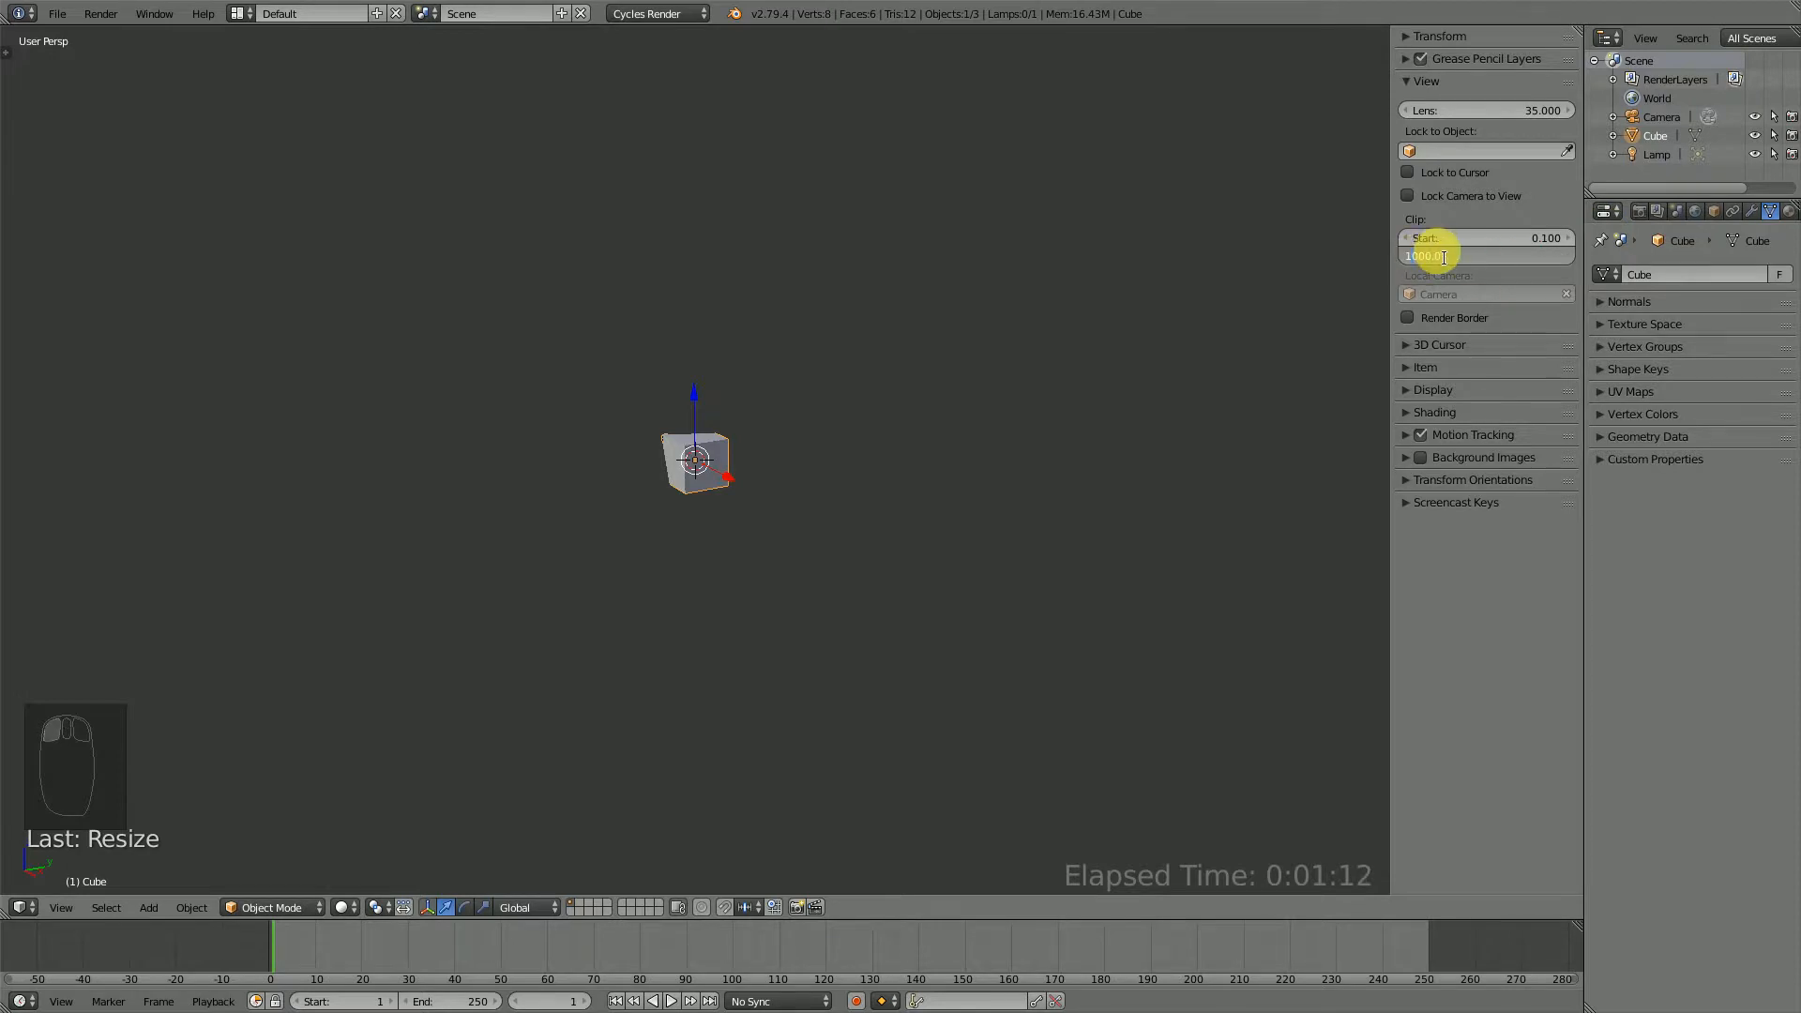
pyautogui.write('2000')
pyautogui.press('Return')
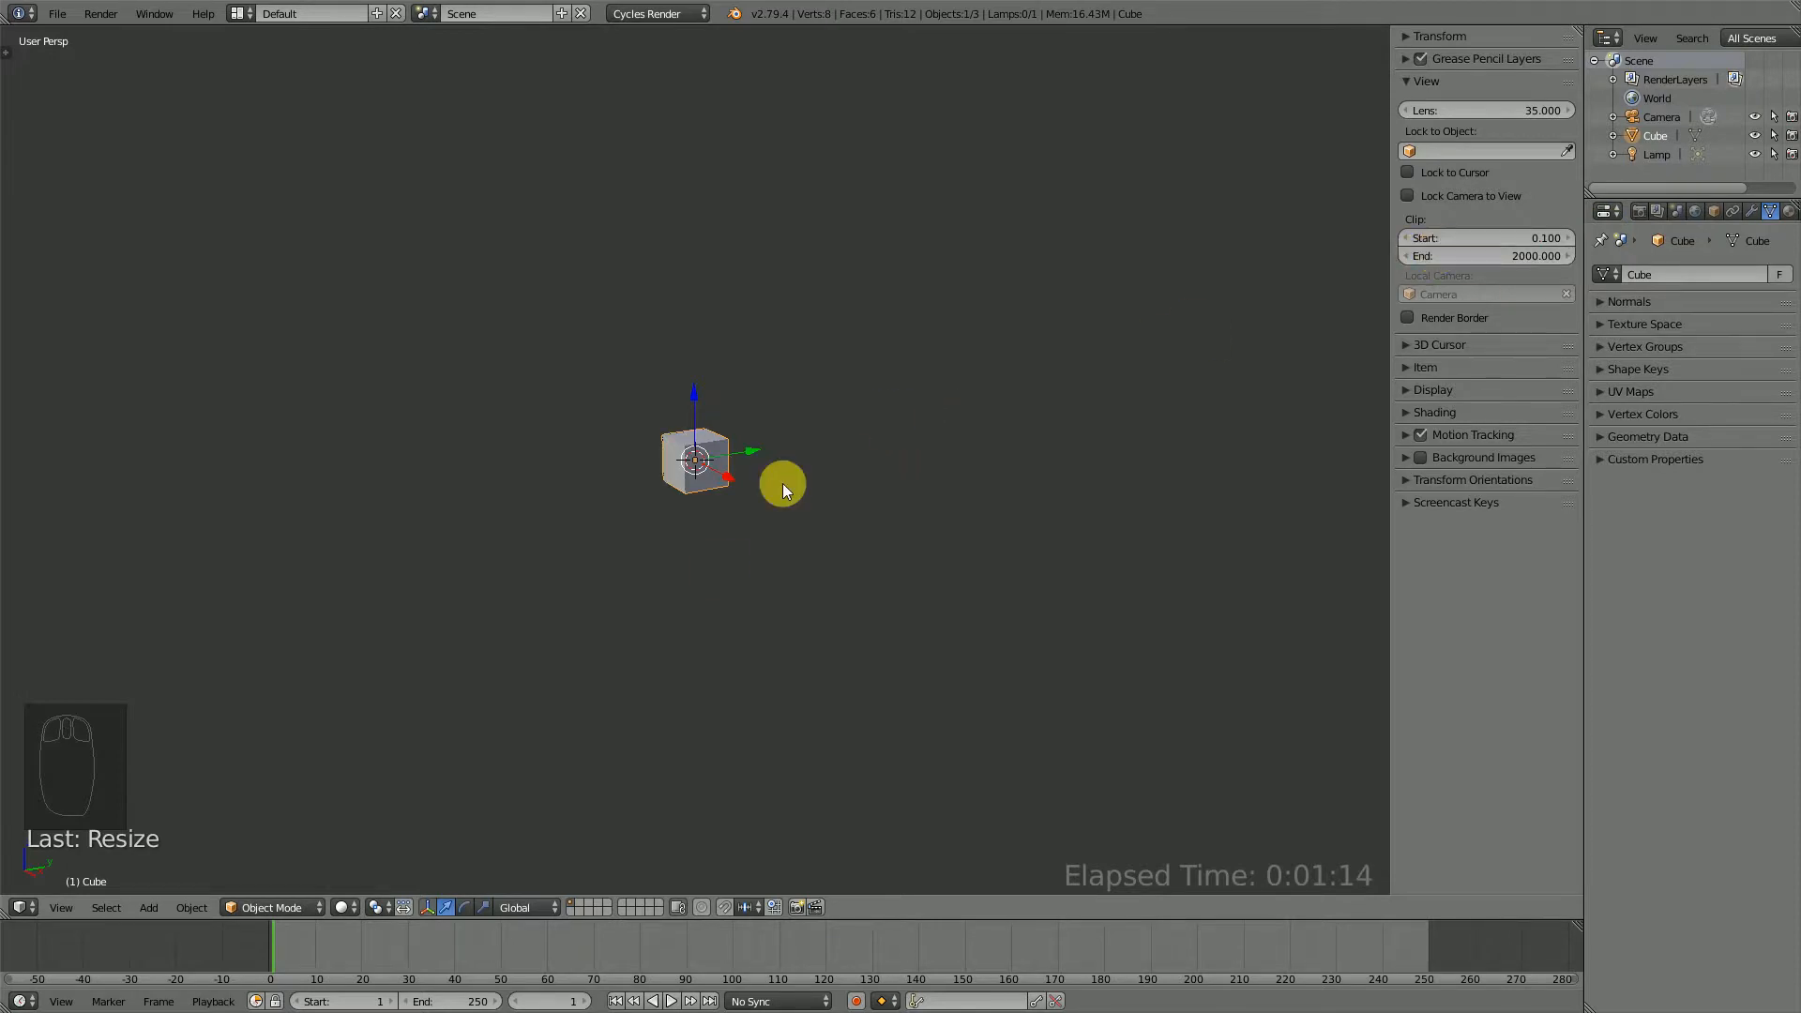
# Check the enlarged cube from near and far with the new clip distance.
pyautogui.click(705, 457)
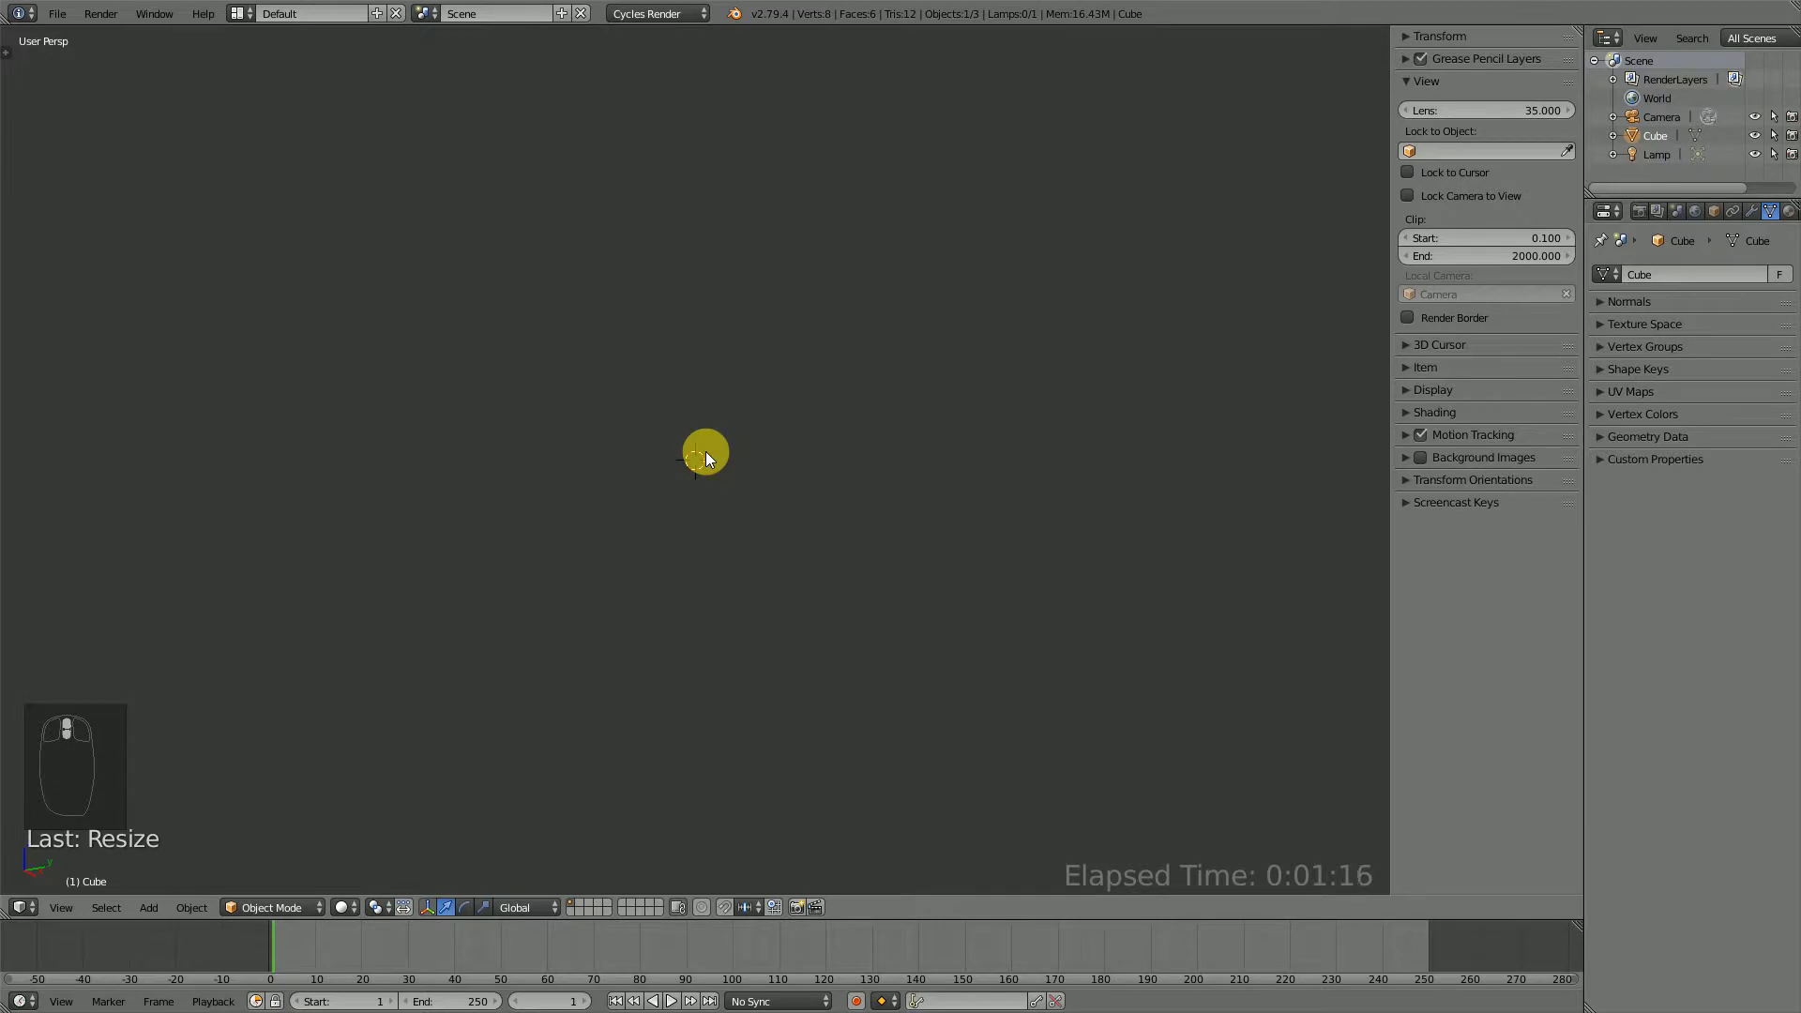
pyautogui.scroll(3, 705, 458)
pyautogui.scroll(2, 712, 441)
pyautogui.scroll(-2, 712, 440)
pyautogui.scroll(8, 701, 448)
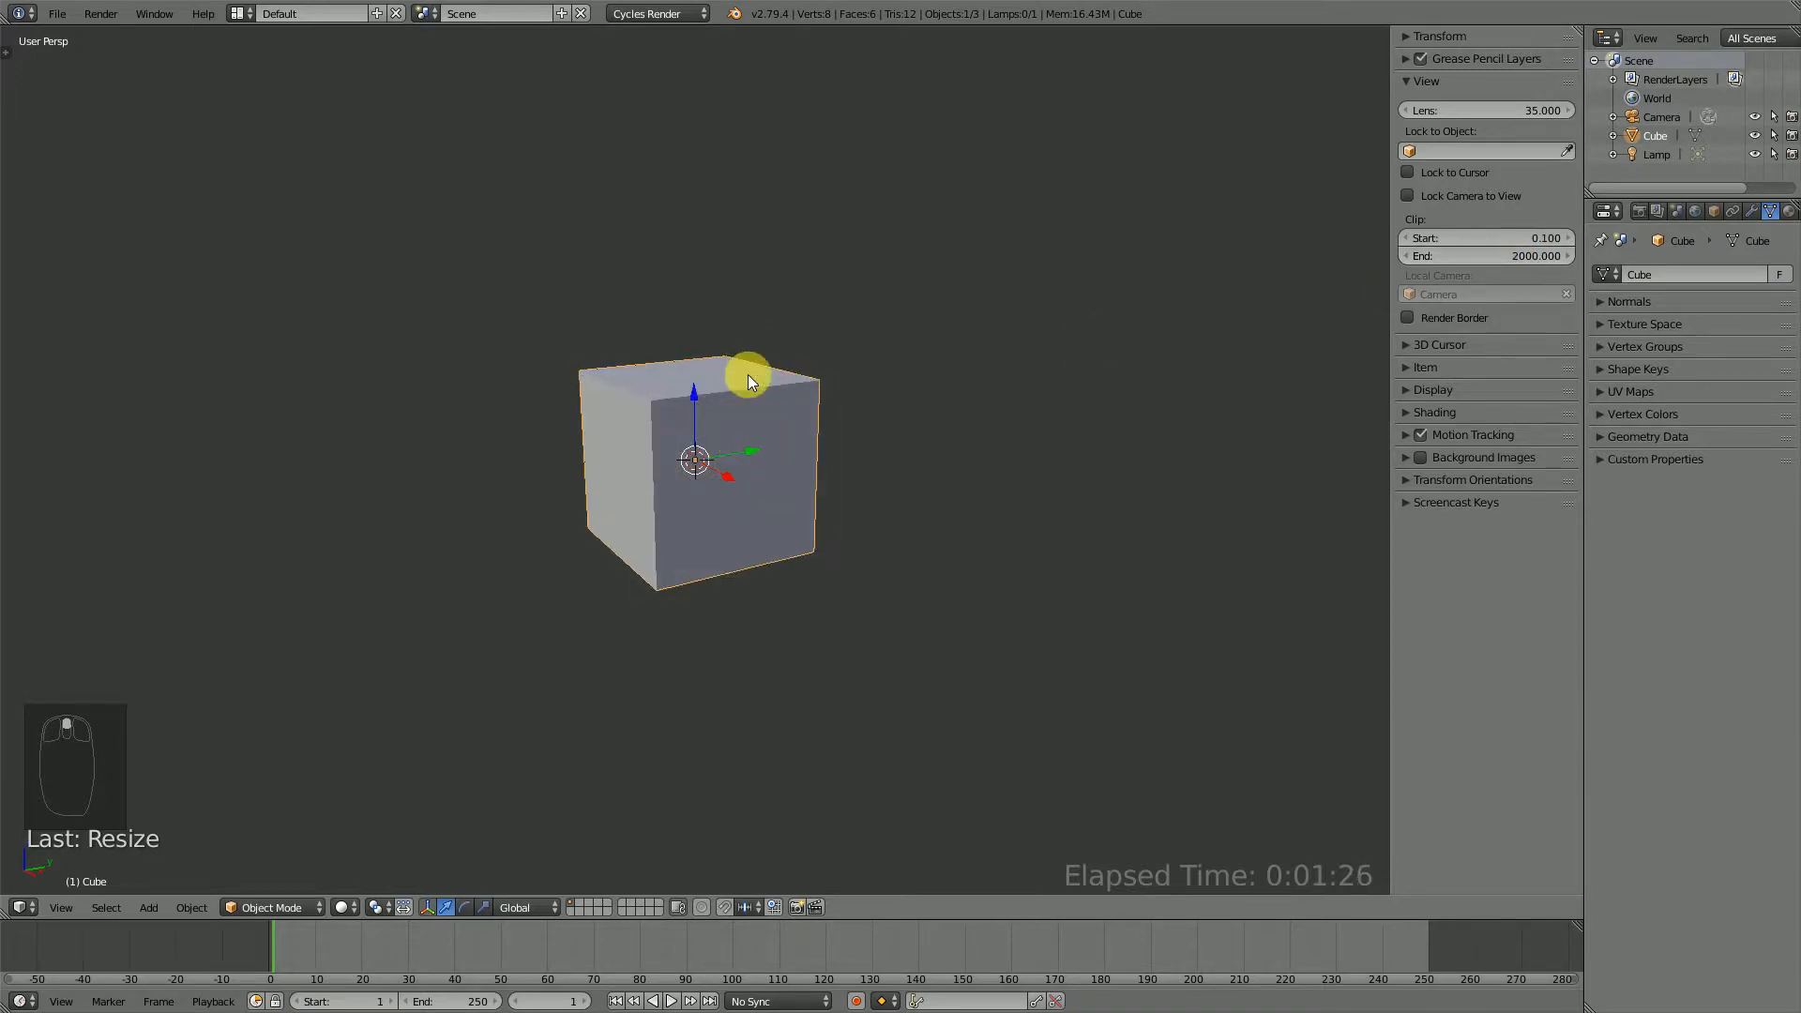
# Undo both scalings of the cube.
pyautogui.scroll(1, 747, 374)
pyautogui.hotkey('ctrl', 'z')
pyautogui.hotkey('ctrl', 'z')
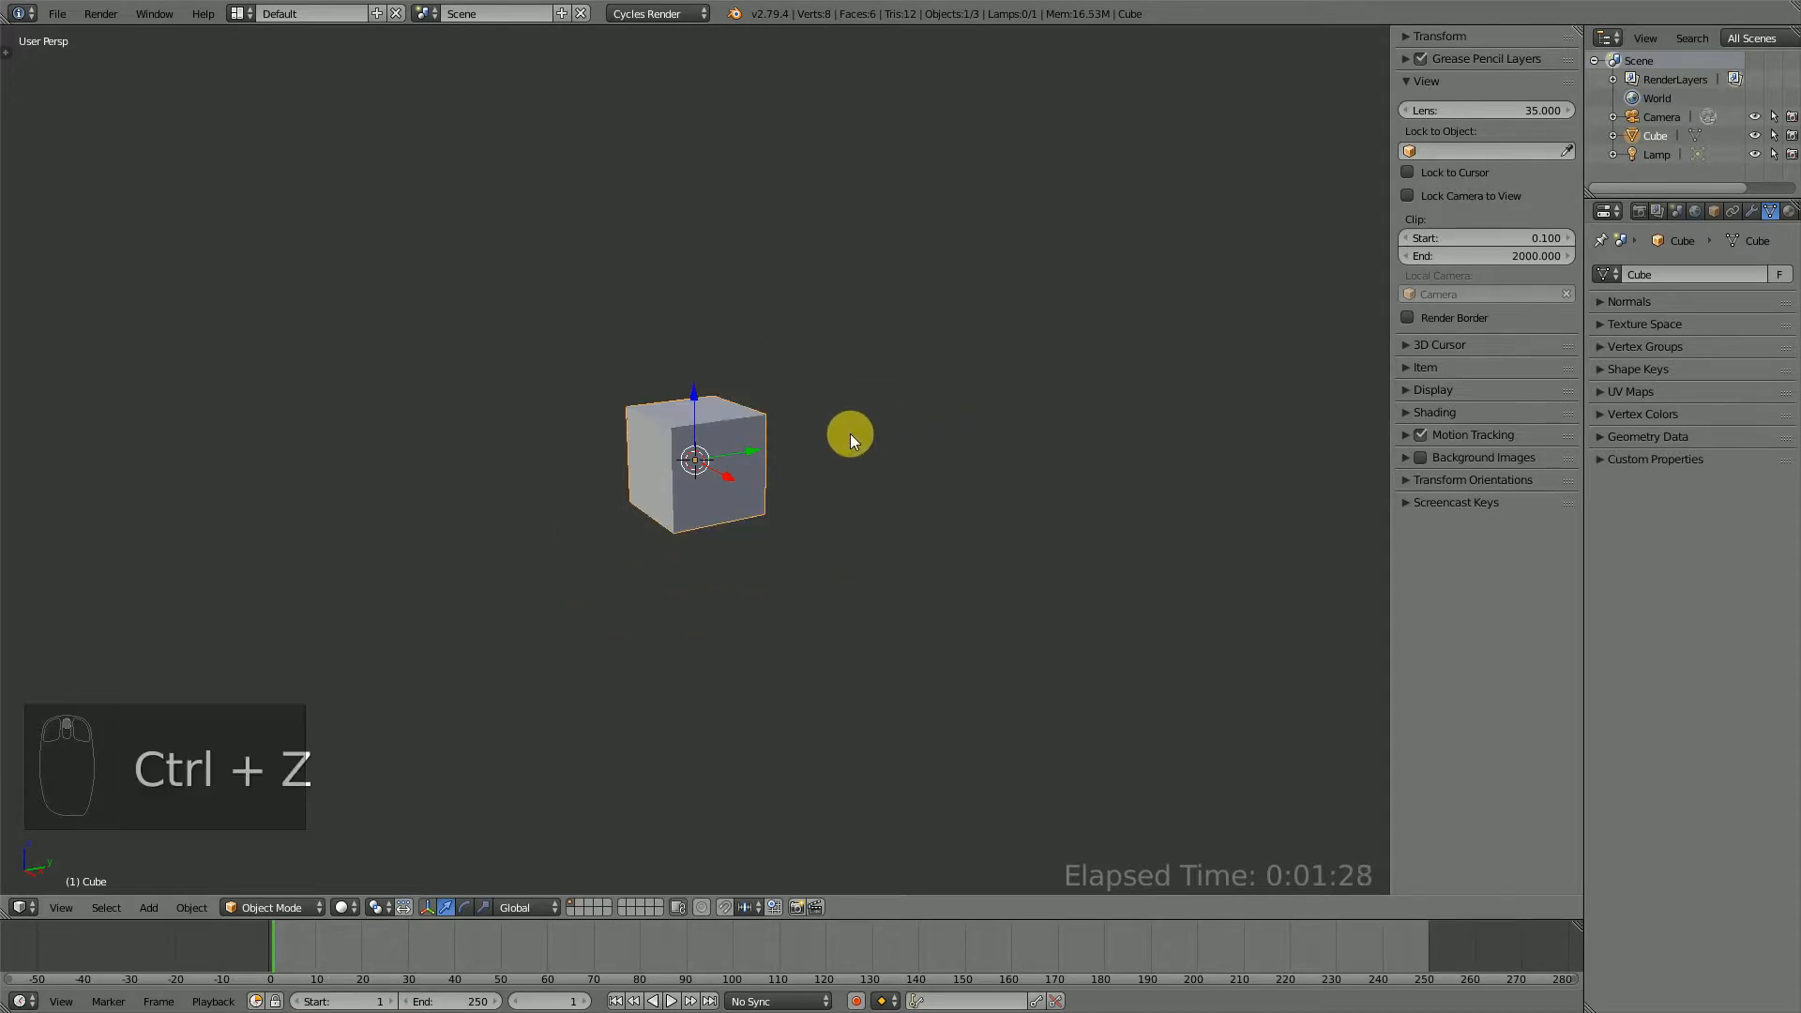
pyautogui.scroll(3, 916, 414)
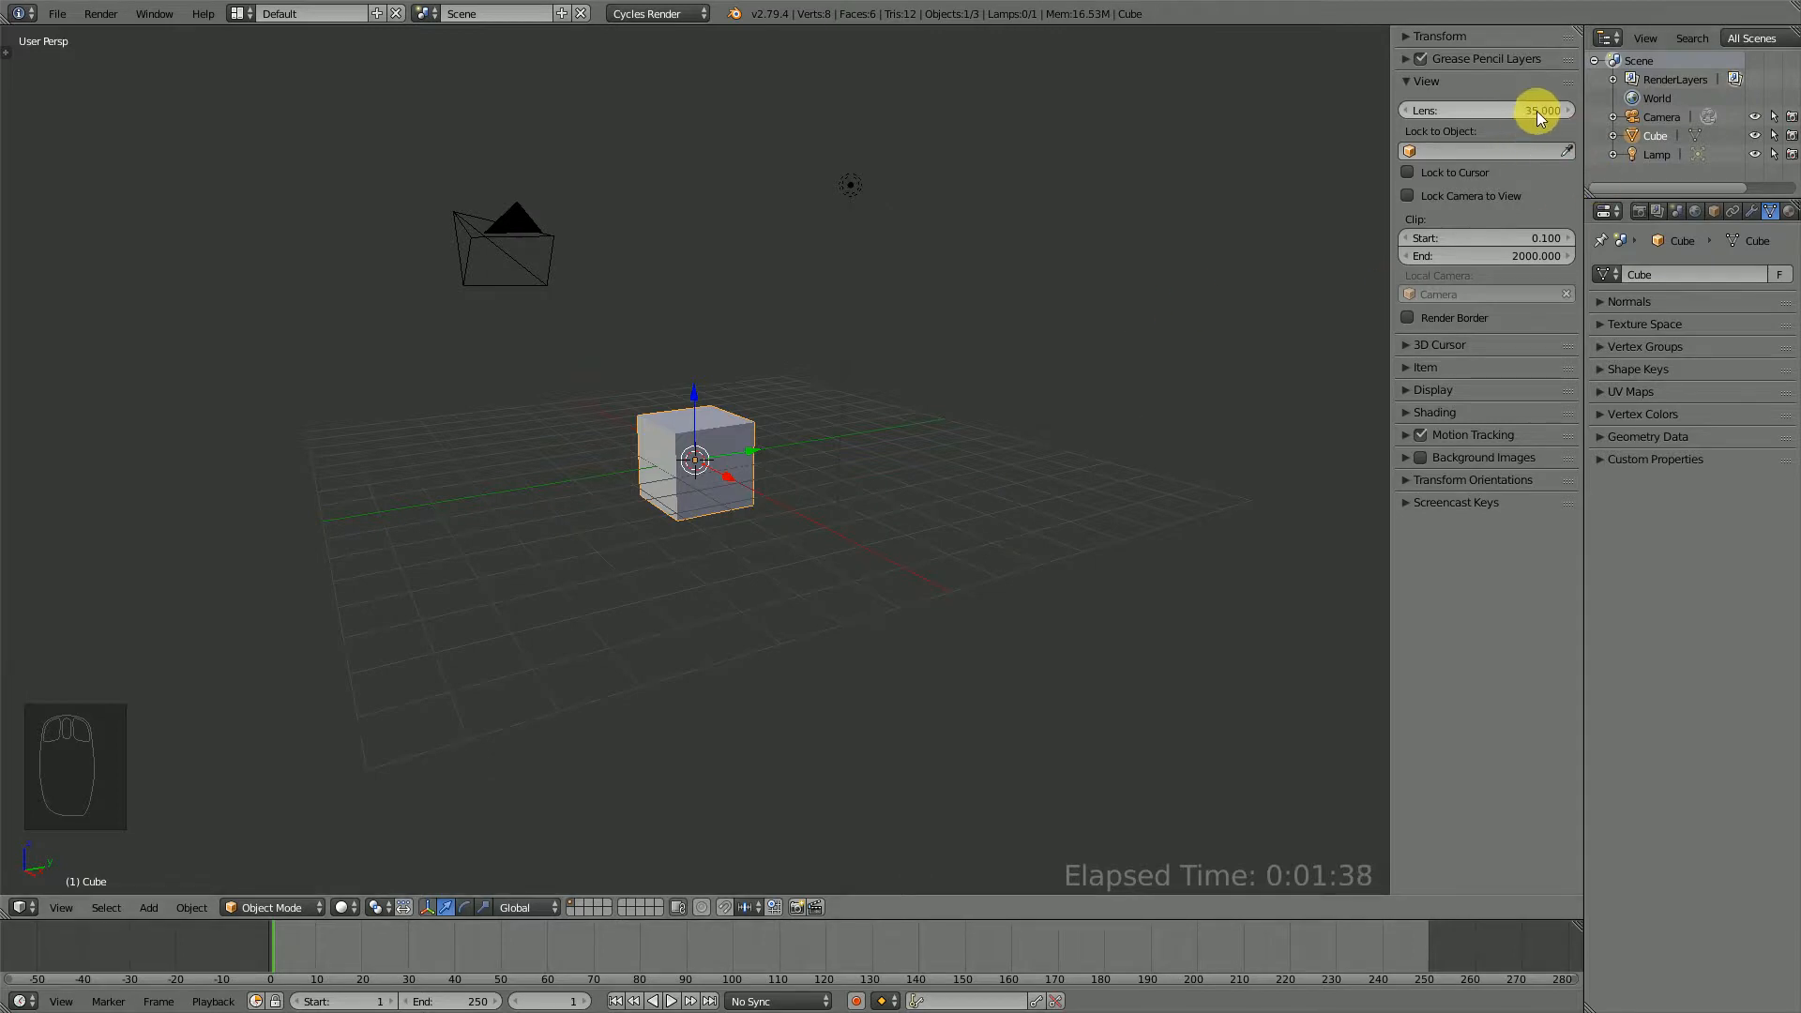
# Try a lens value of 3.6 for the 3D view, and set it back to 35.
pyautogui.moveTo(1539, 110); pyautogui.dragTo(1445, 110)
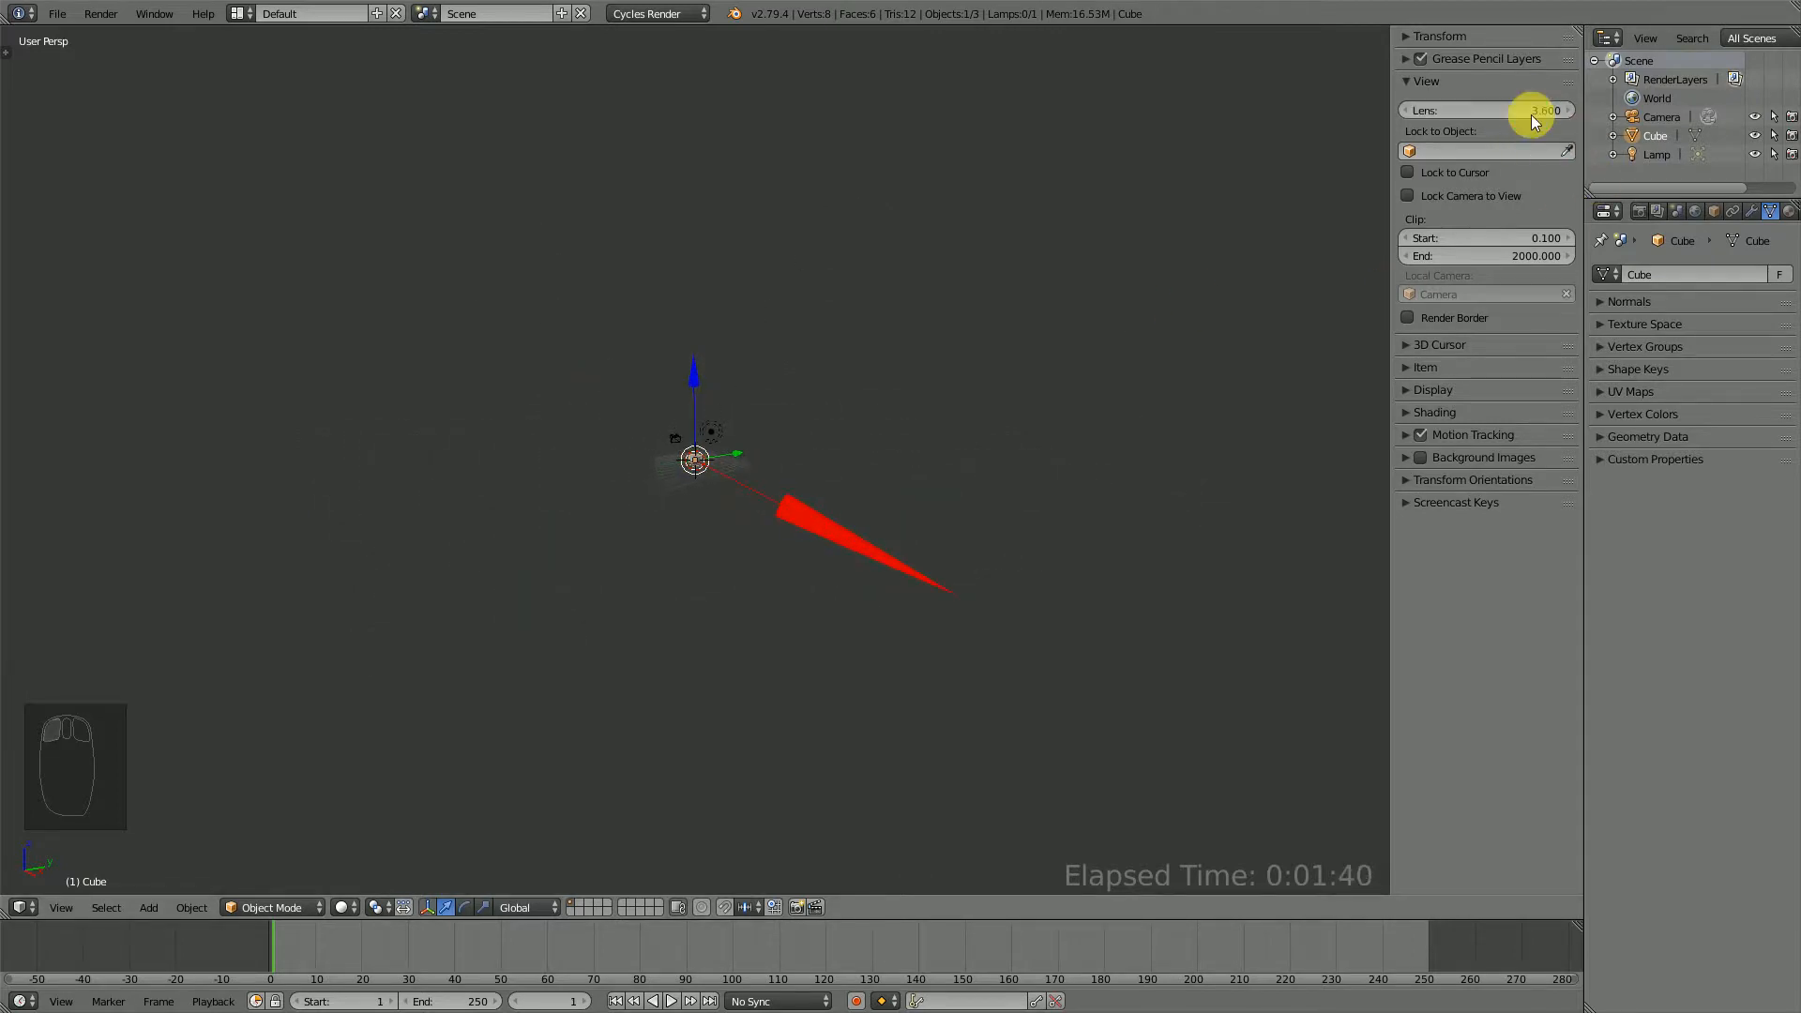
pyautogui.moveTo(694, 436)
pyautogui.mouseDown(button='middle')
pyautogui.moveTo(1089, 430)
pyautogui.moveTo(1122, 575)
pyautogui.moveTo(876, 454)
pyautogui.moveTo(679, 419)
pyautogui.moveTo(705, 433)
pyautogui.mouseUp(button='middle')
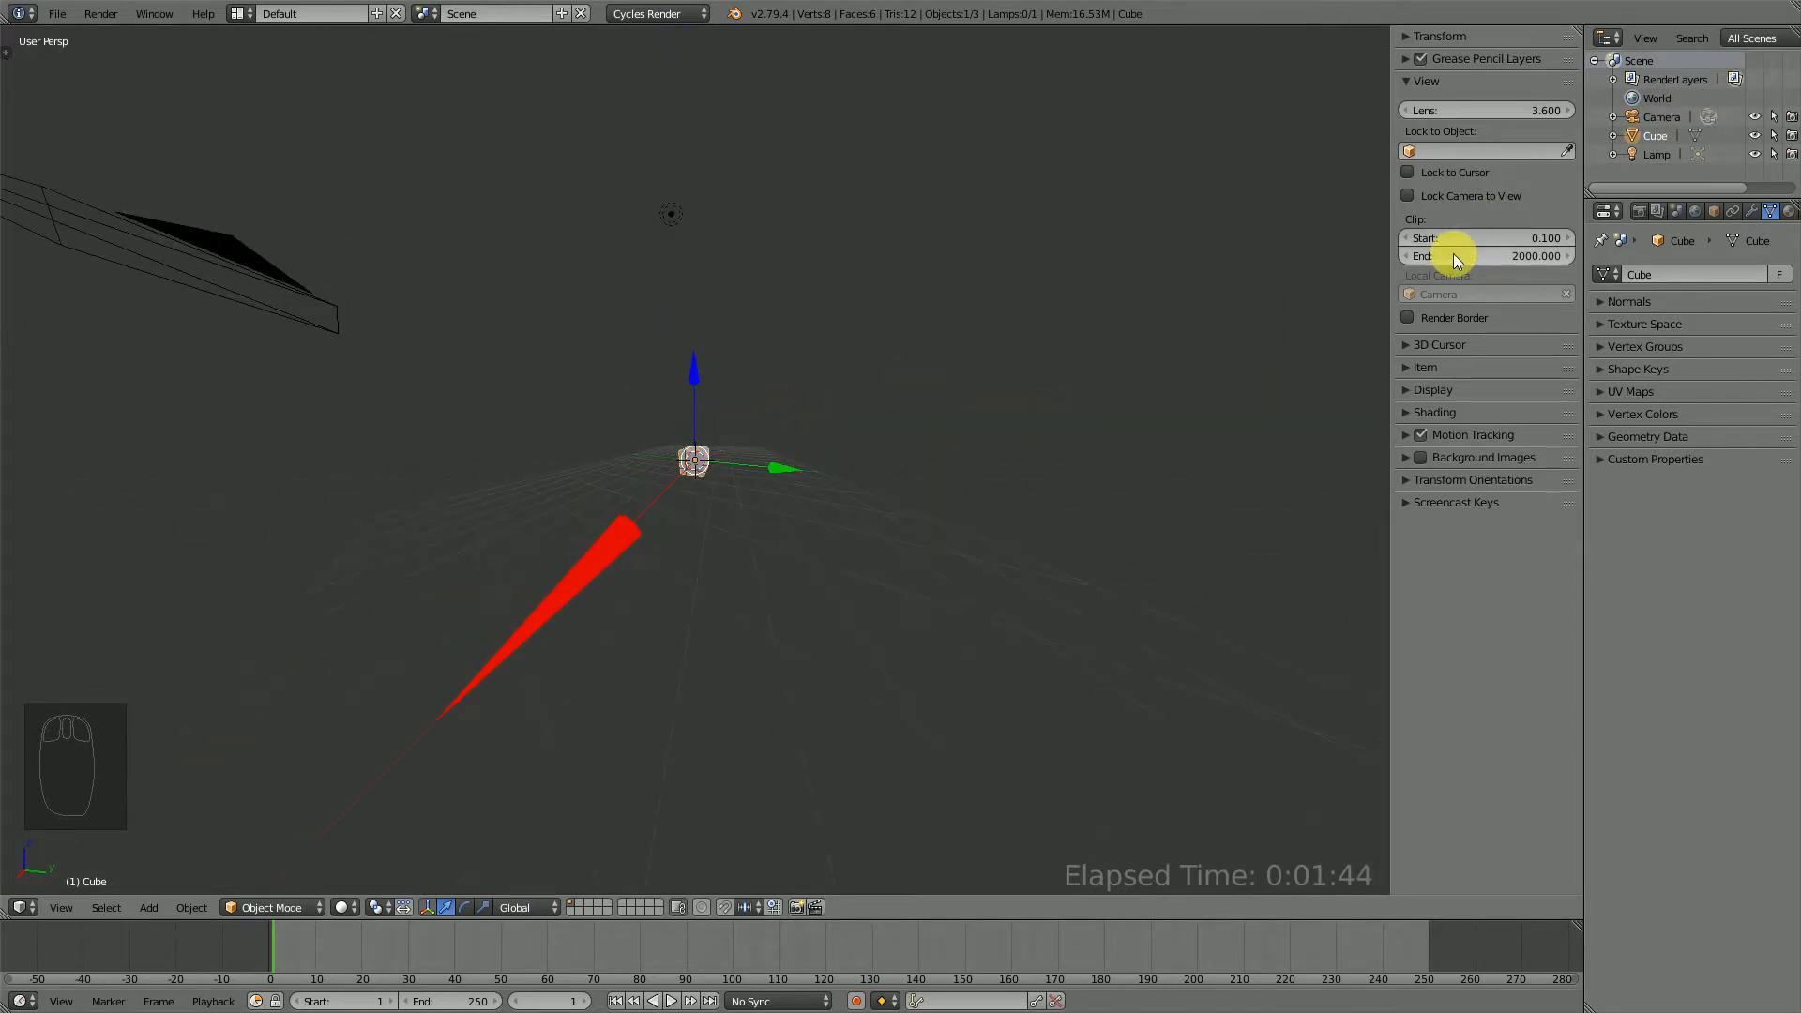
pyautogui.click(1517, 109)
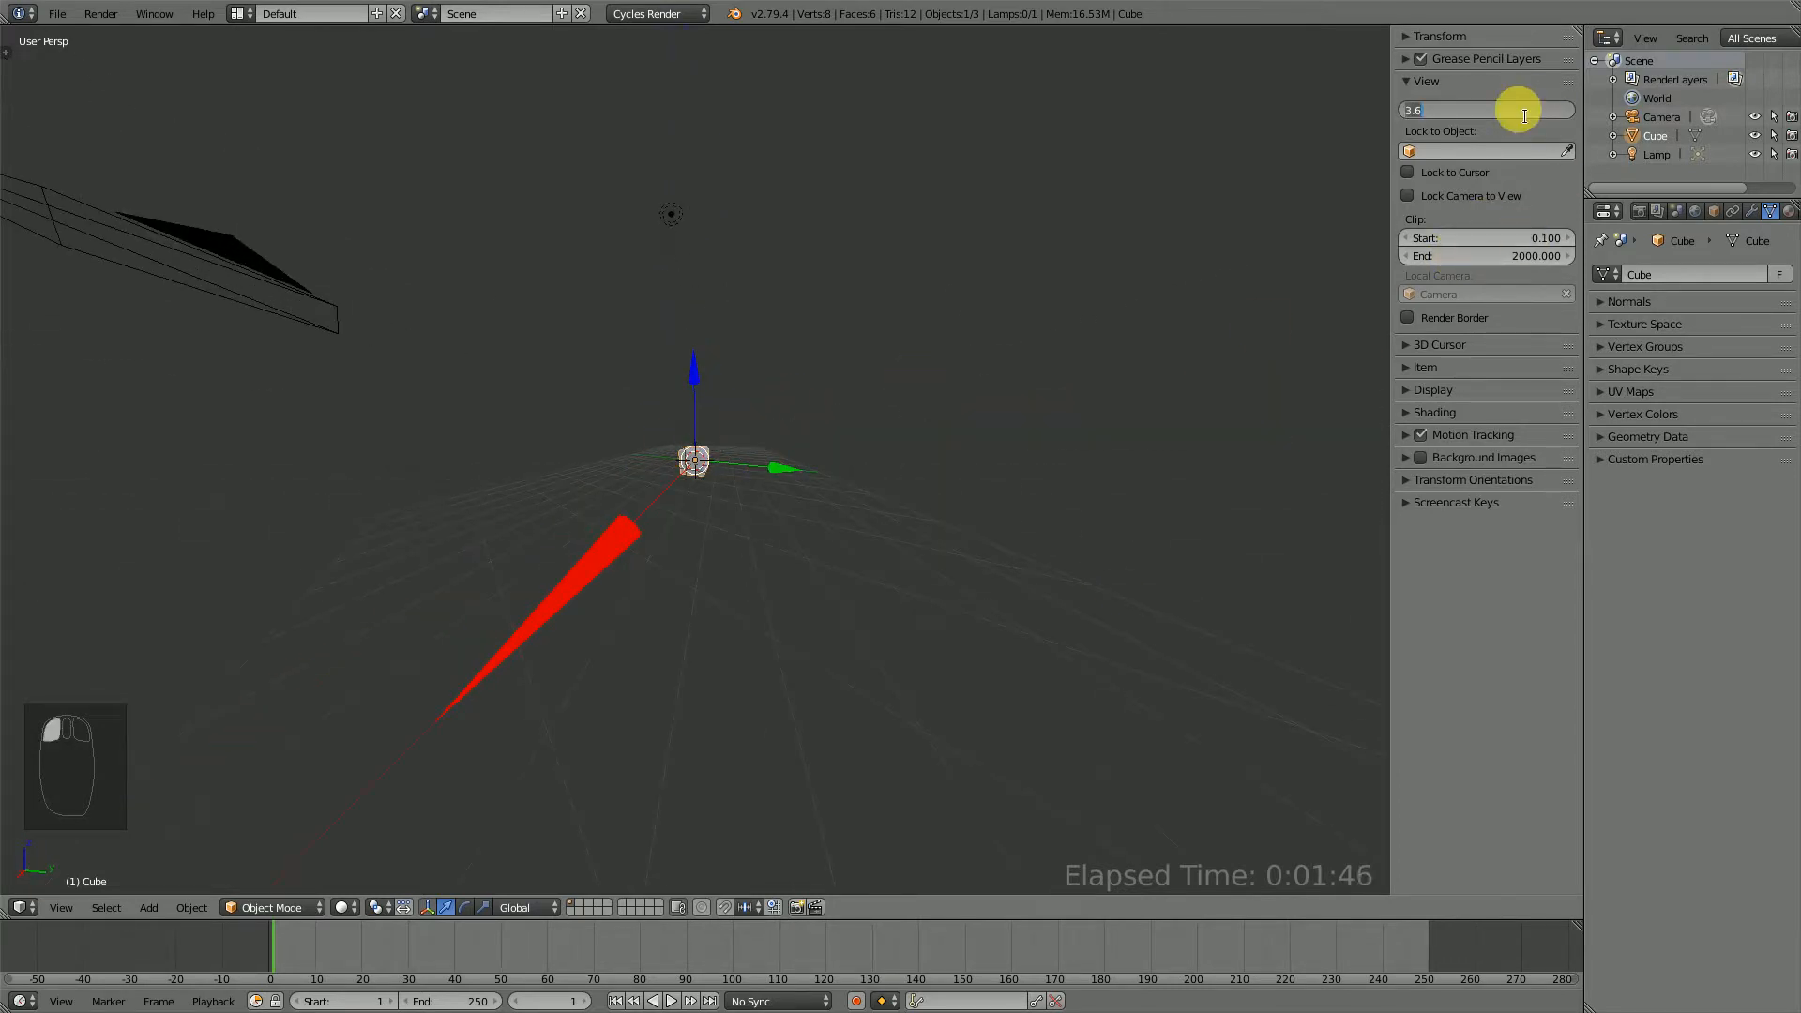
pyautogui.write('35')
pyautogui.press('Return')
pyautogui.scroll(-4, 652, 518)
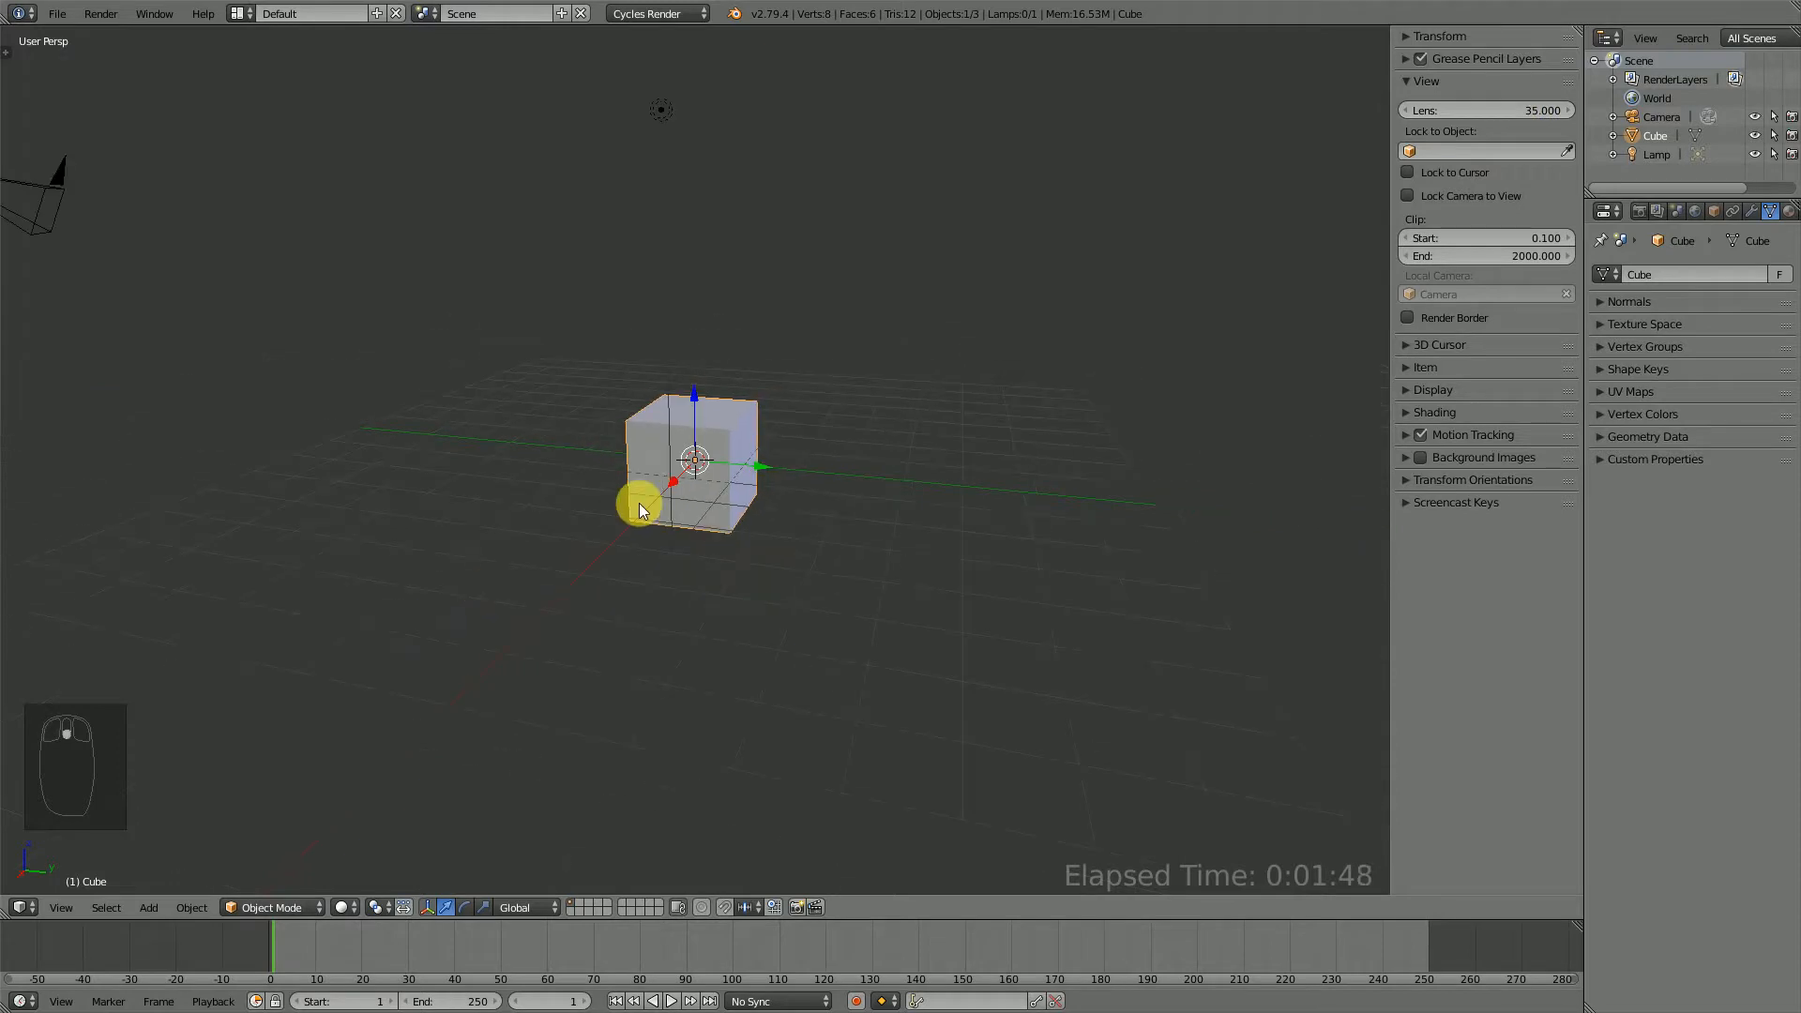
# Lock the 3D view to the Lamp object, and clear the lock after orbiting around it.
pyautogui.moveTo(635, 502); pyautogui.dragTo(715, 452, button='middle')
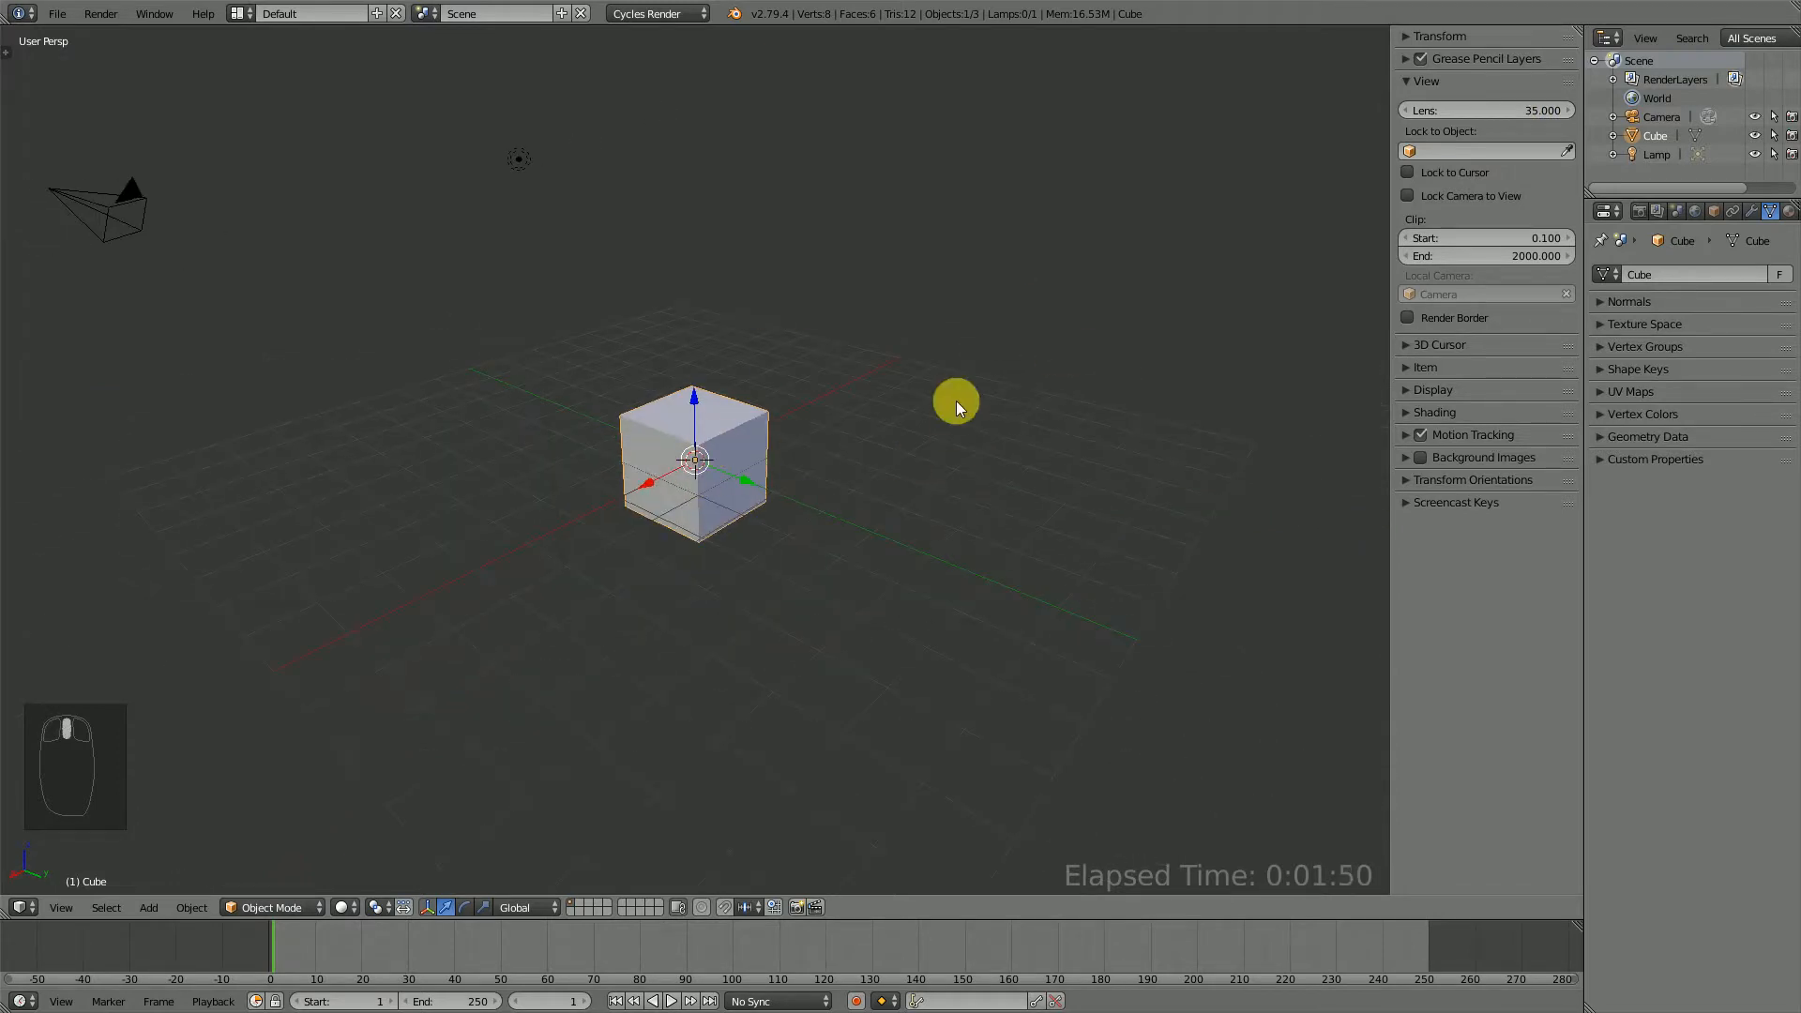
pyautogui.moveTo(965, 378); pyautogui.dragTo(1336, 239, button='middle')
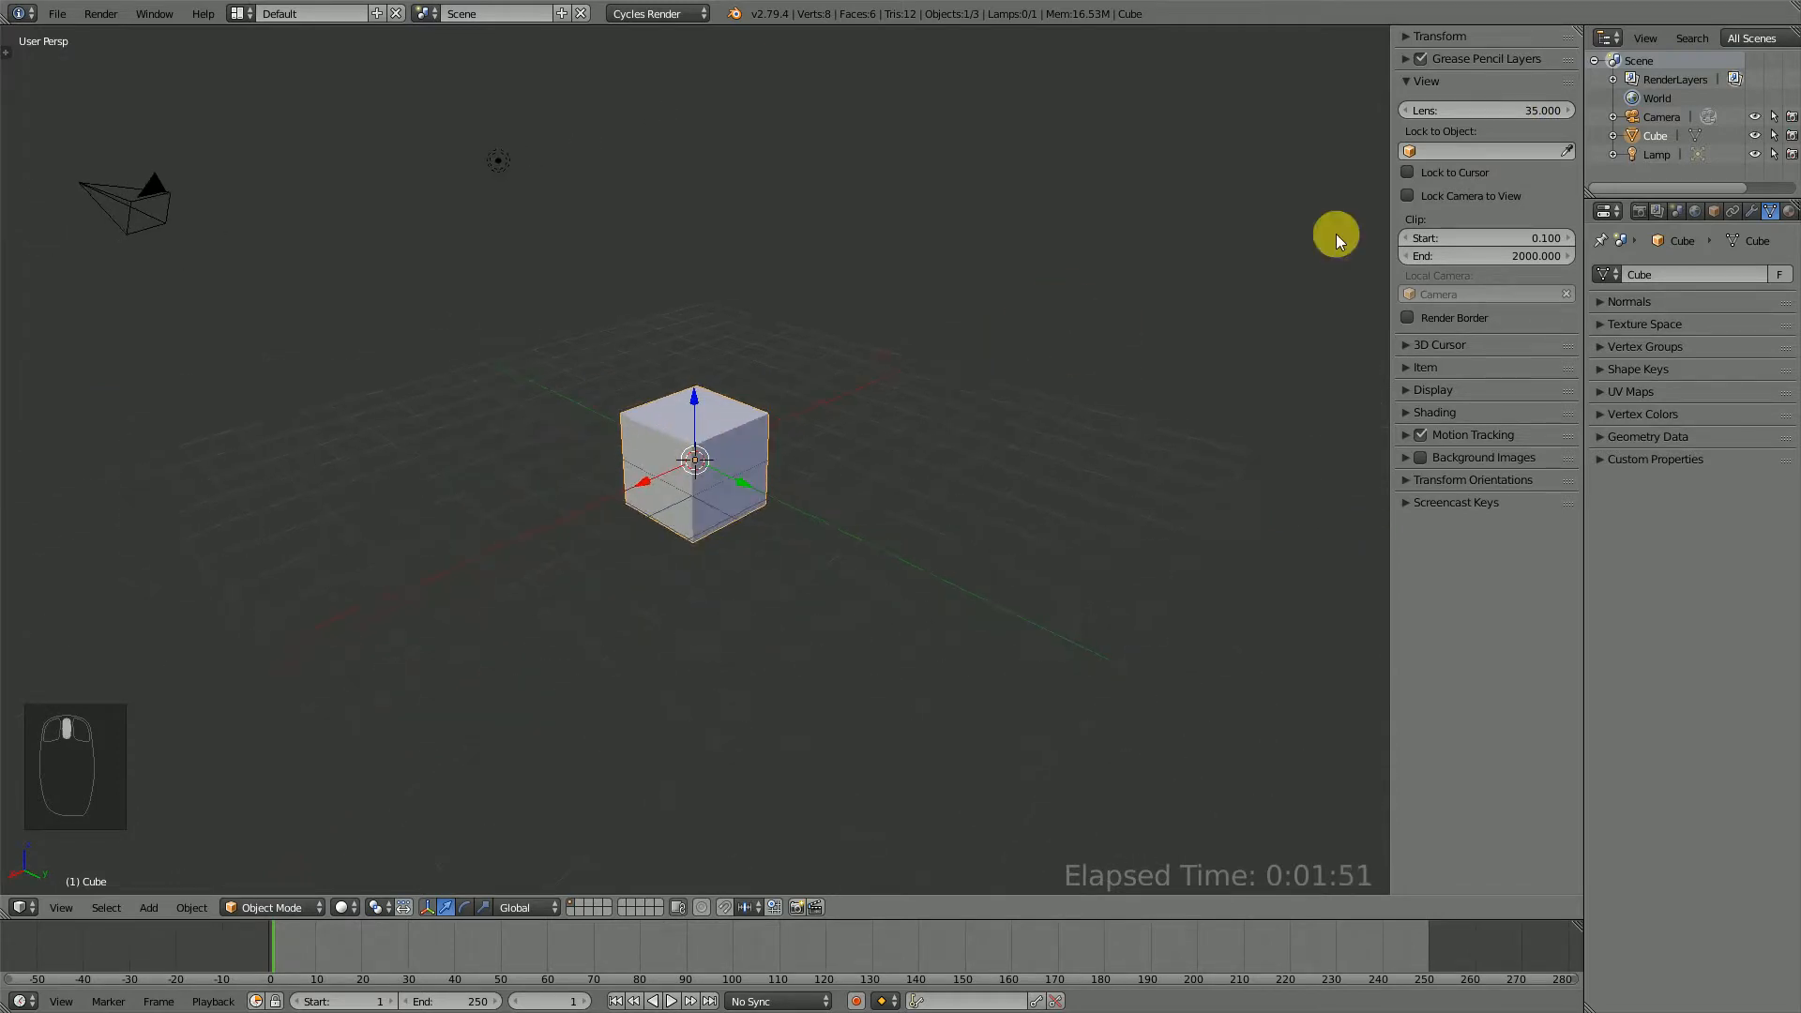
pyautogui.click(1564, 150)
pyautogui.click(510, 157)
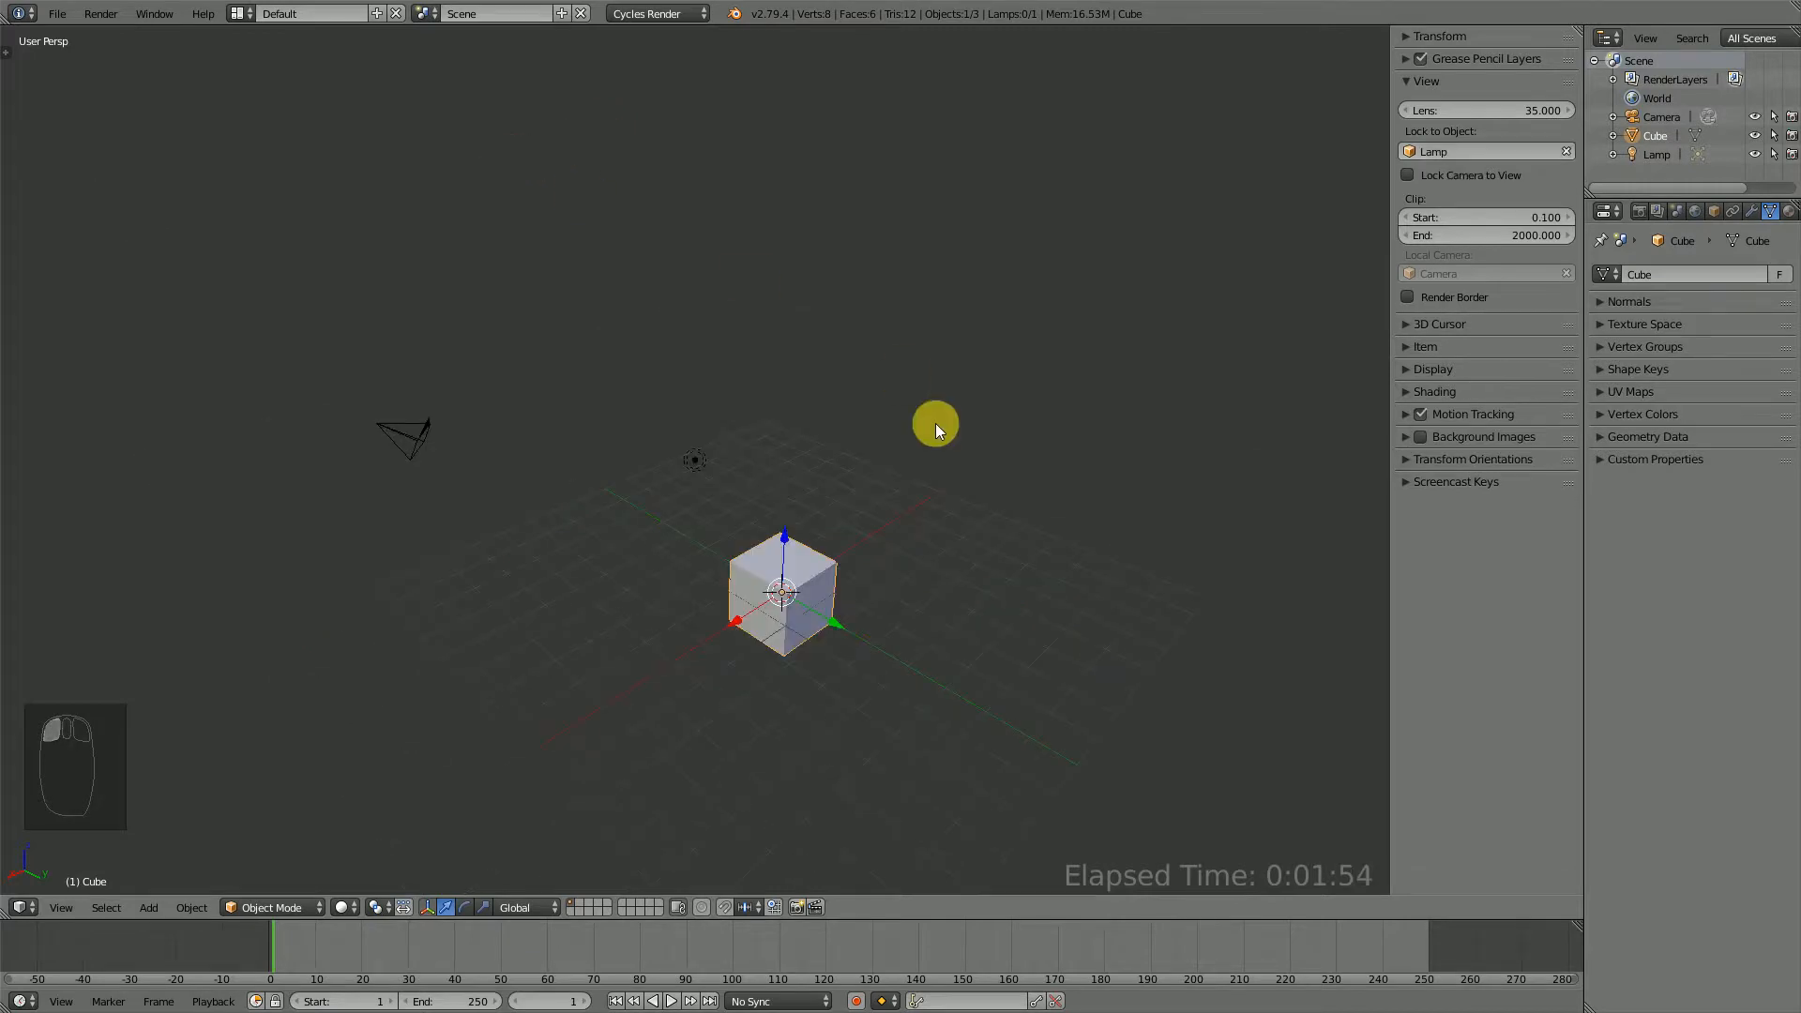
pyautogui.moveTo(971, 436); pyautogui.dragTo(817, 514, button='middle')
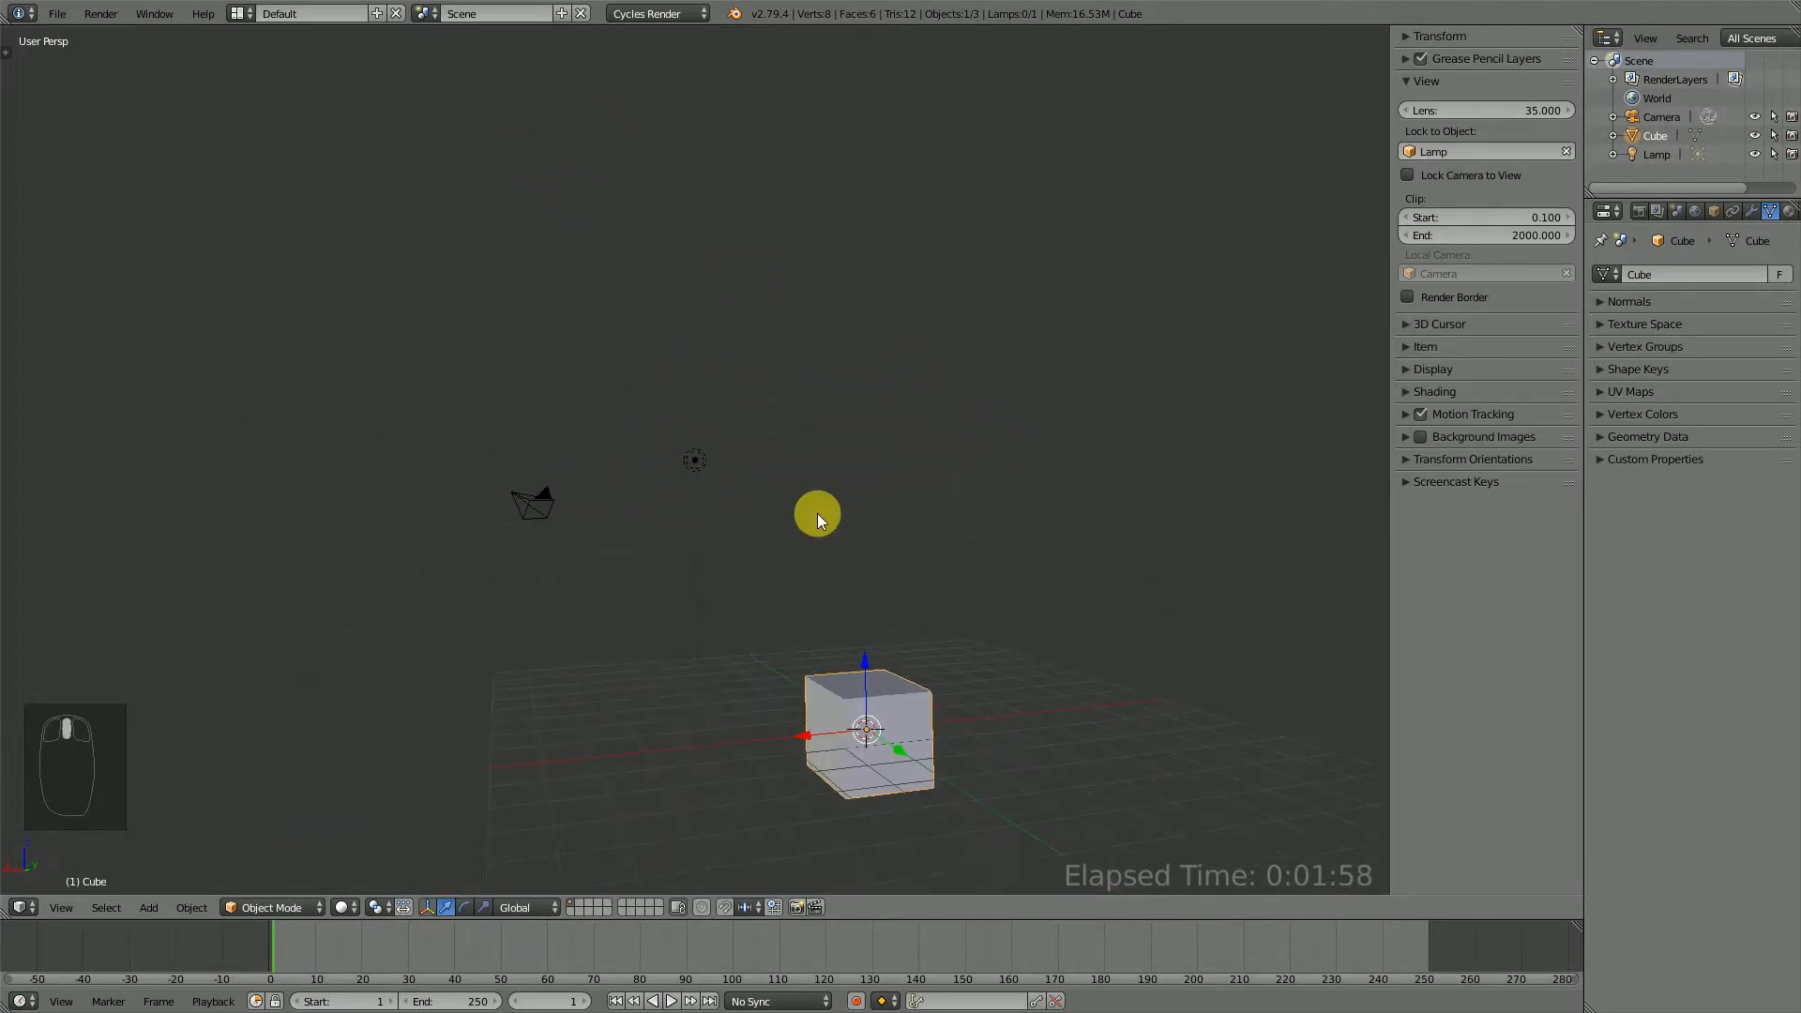
pyautogui.click(1565, 150)
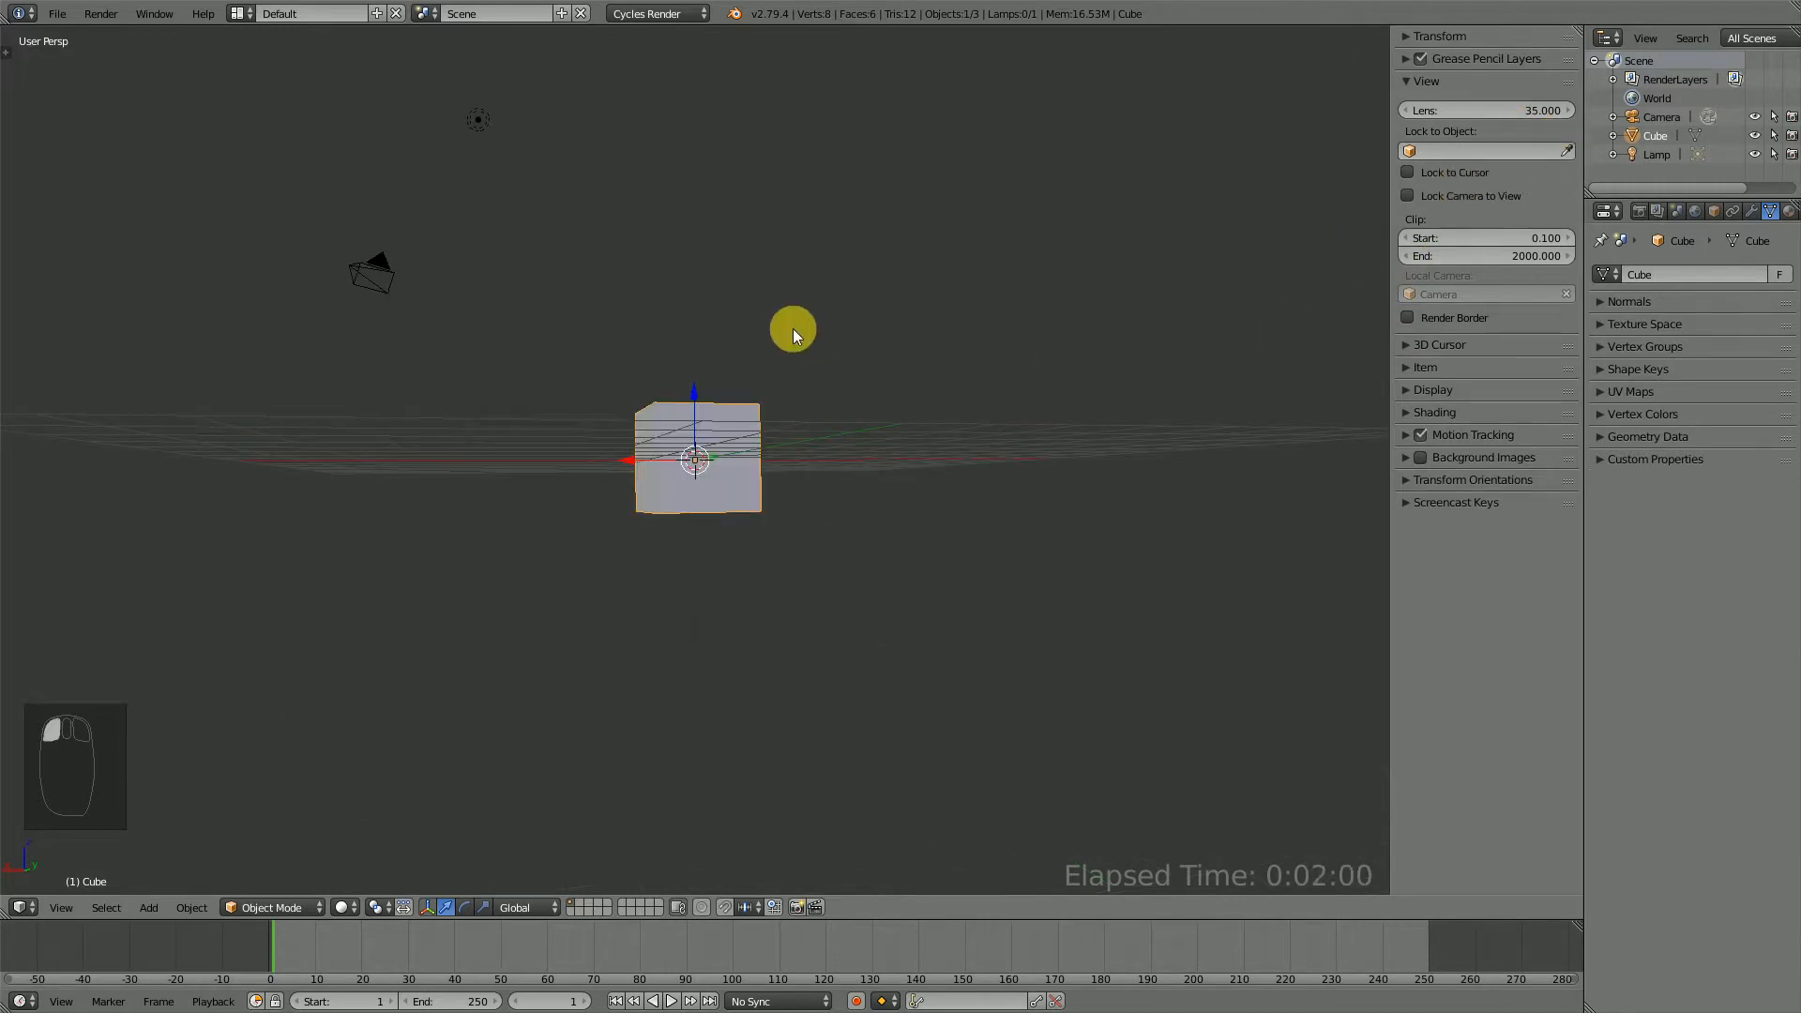
pyautogui.moveTo(792, 329); pyautogui.dragTo(816, 406, button='middle')
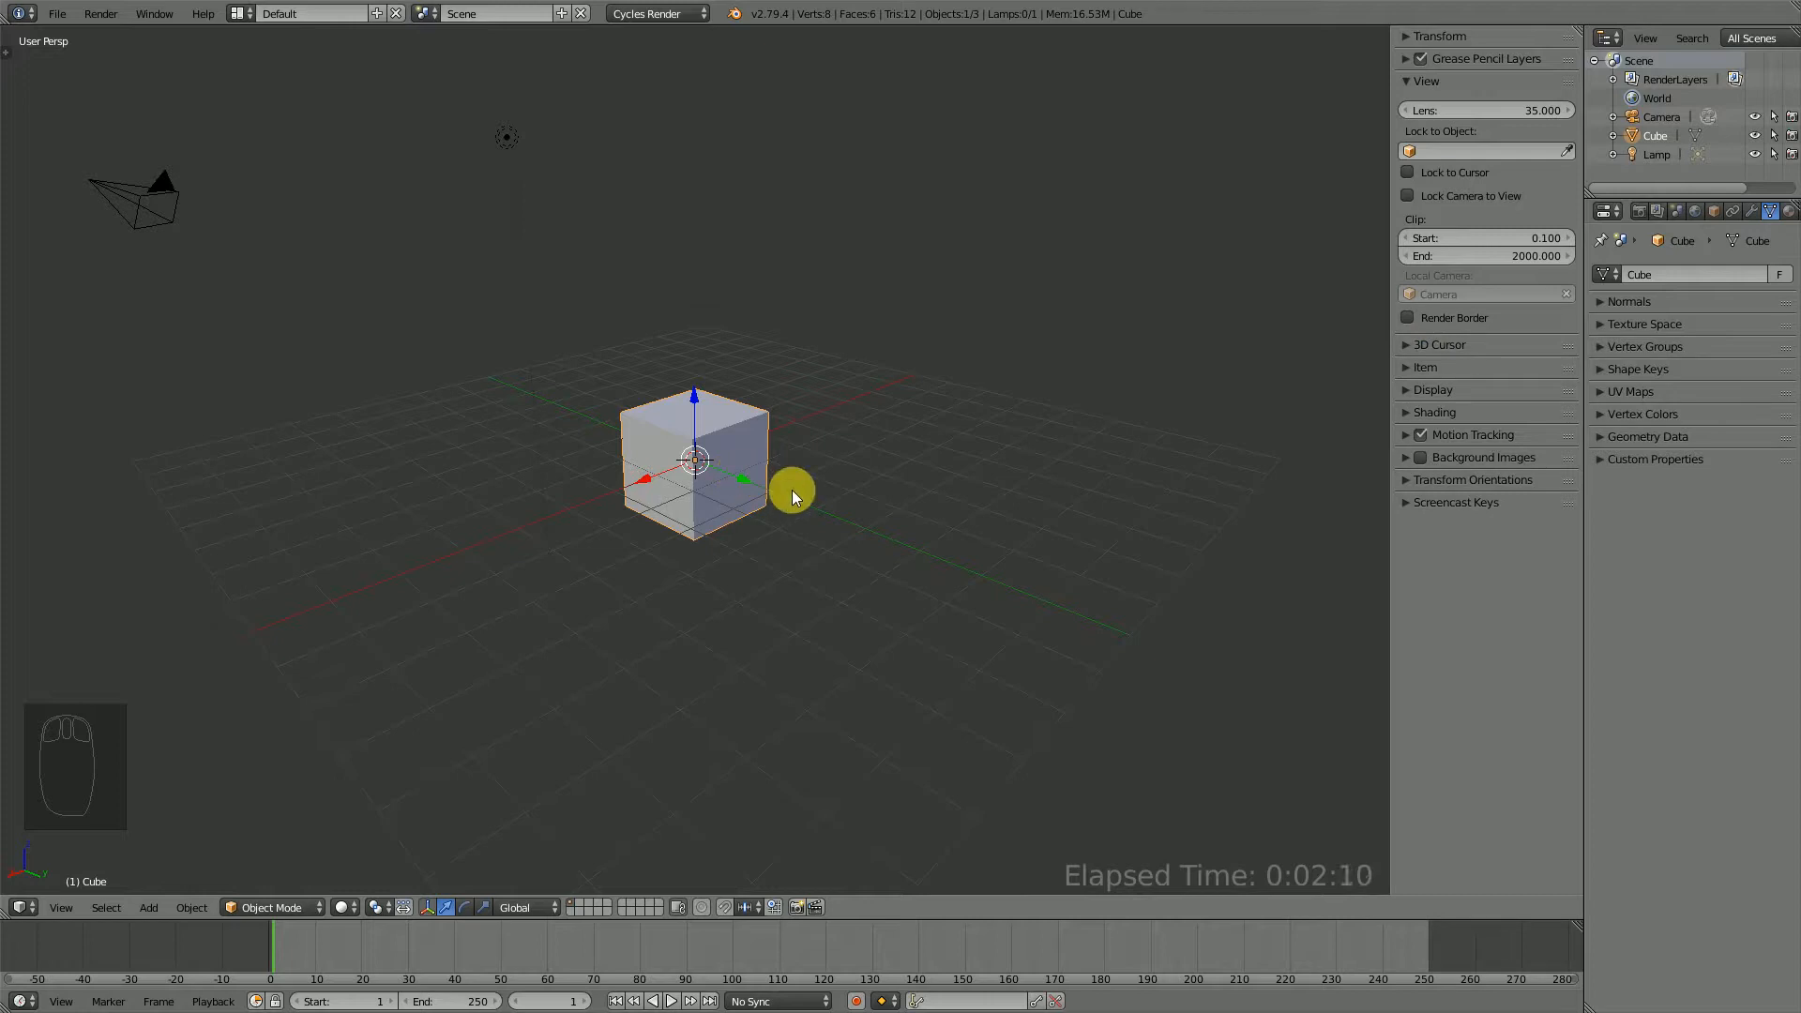
# Set a render border around the whole cube in the perspective view and preview it with rendered shading.
pyautogui.hotkey('ctrl', 'b')
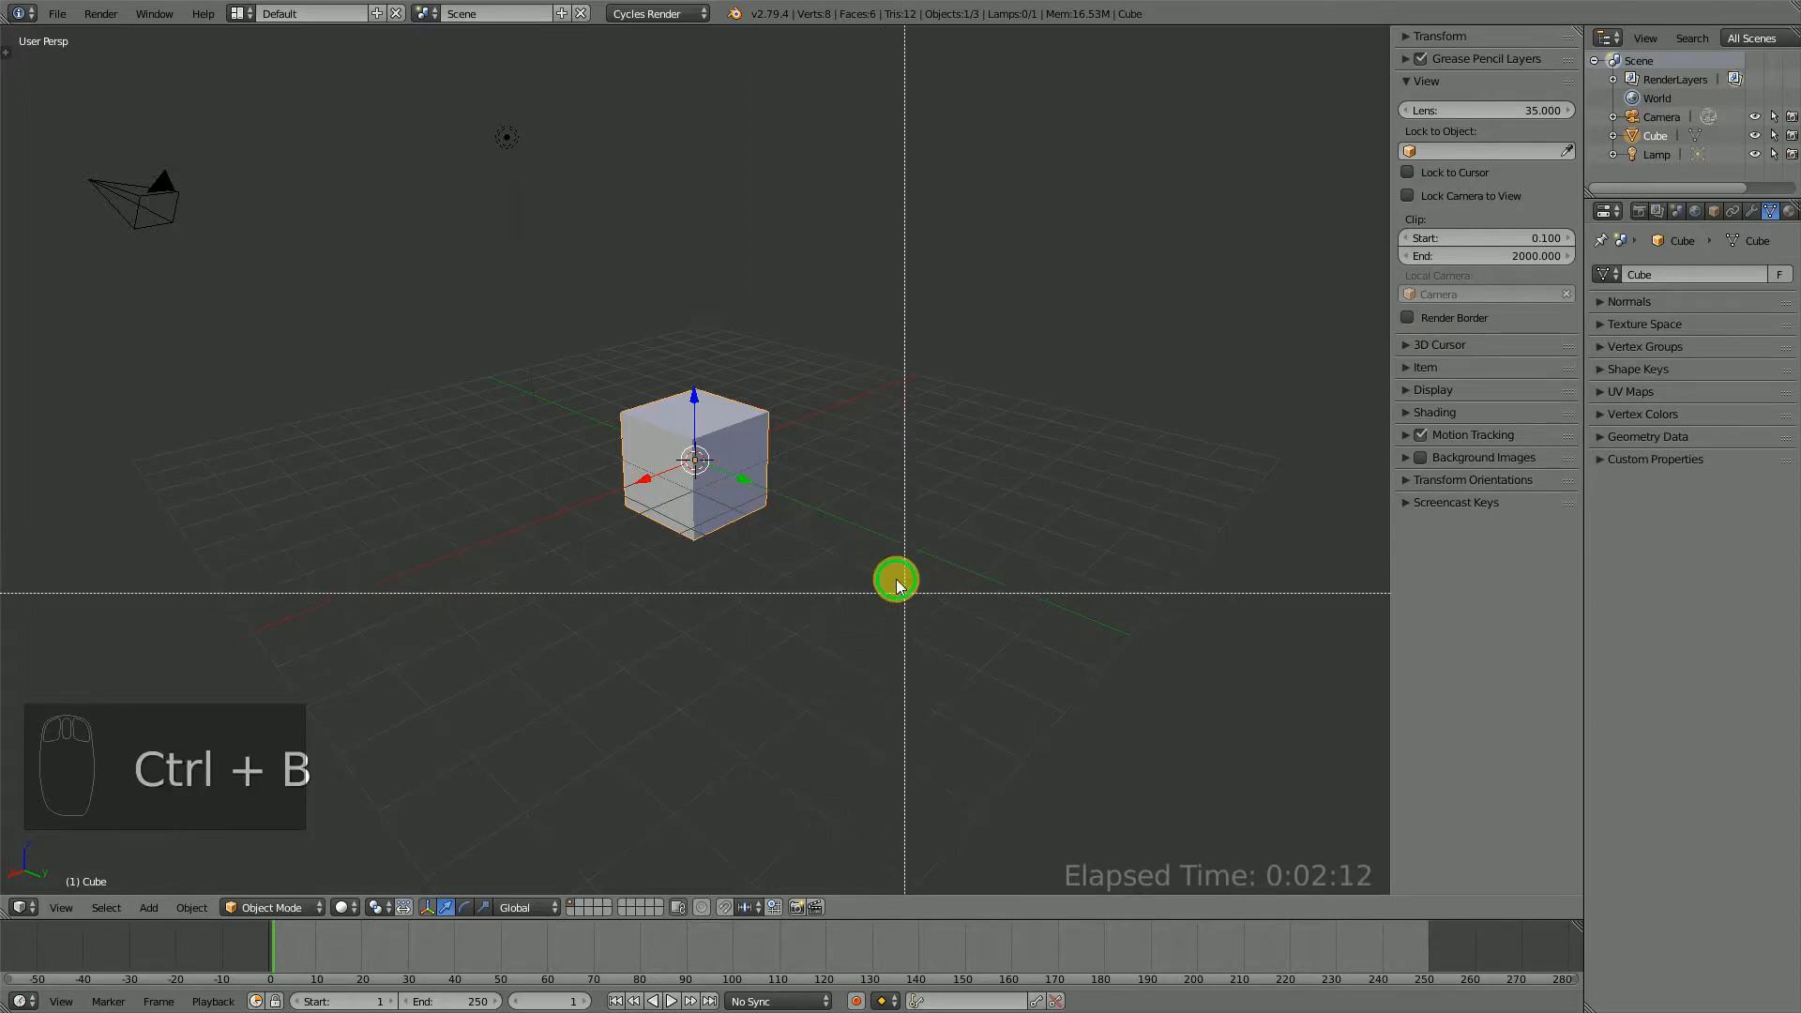
pyautogui.moveTo(900, 585); pyautogui.dragTo(545, 302)
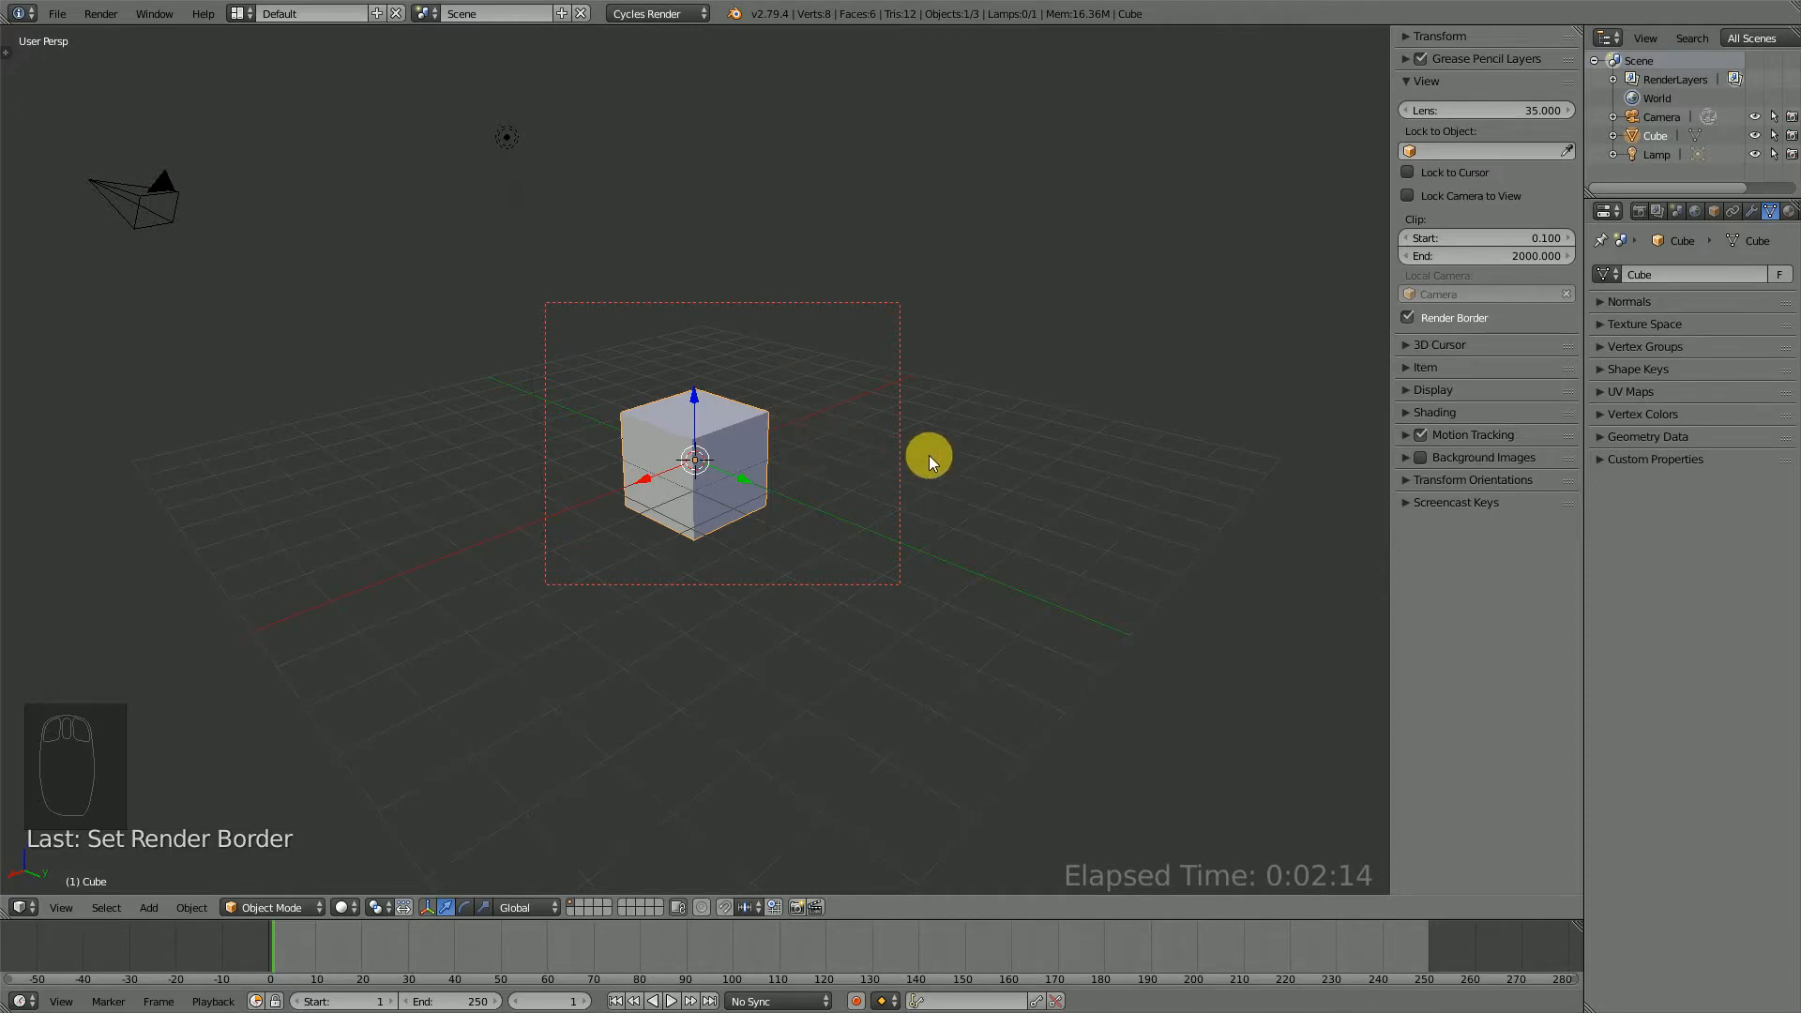
pyautogui.hotkey('shift', 'z')
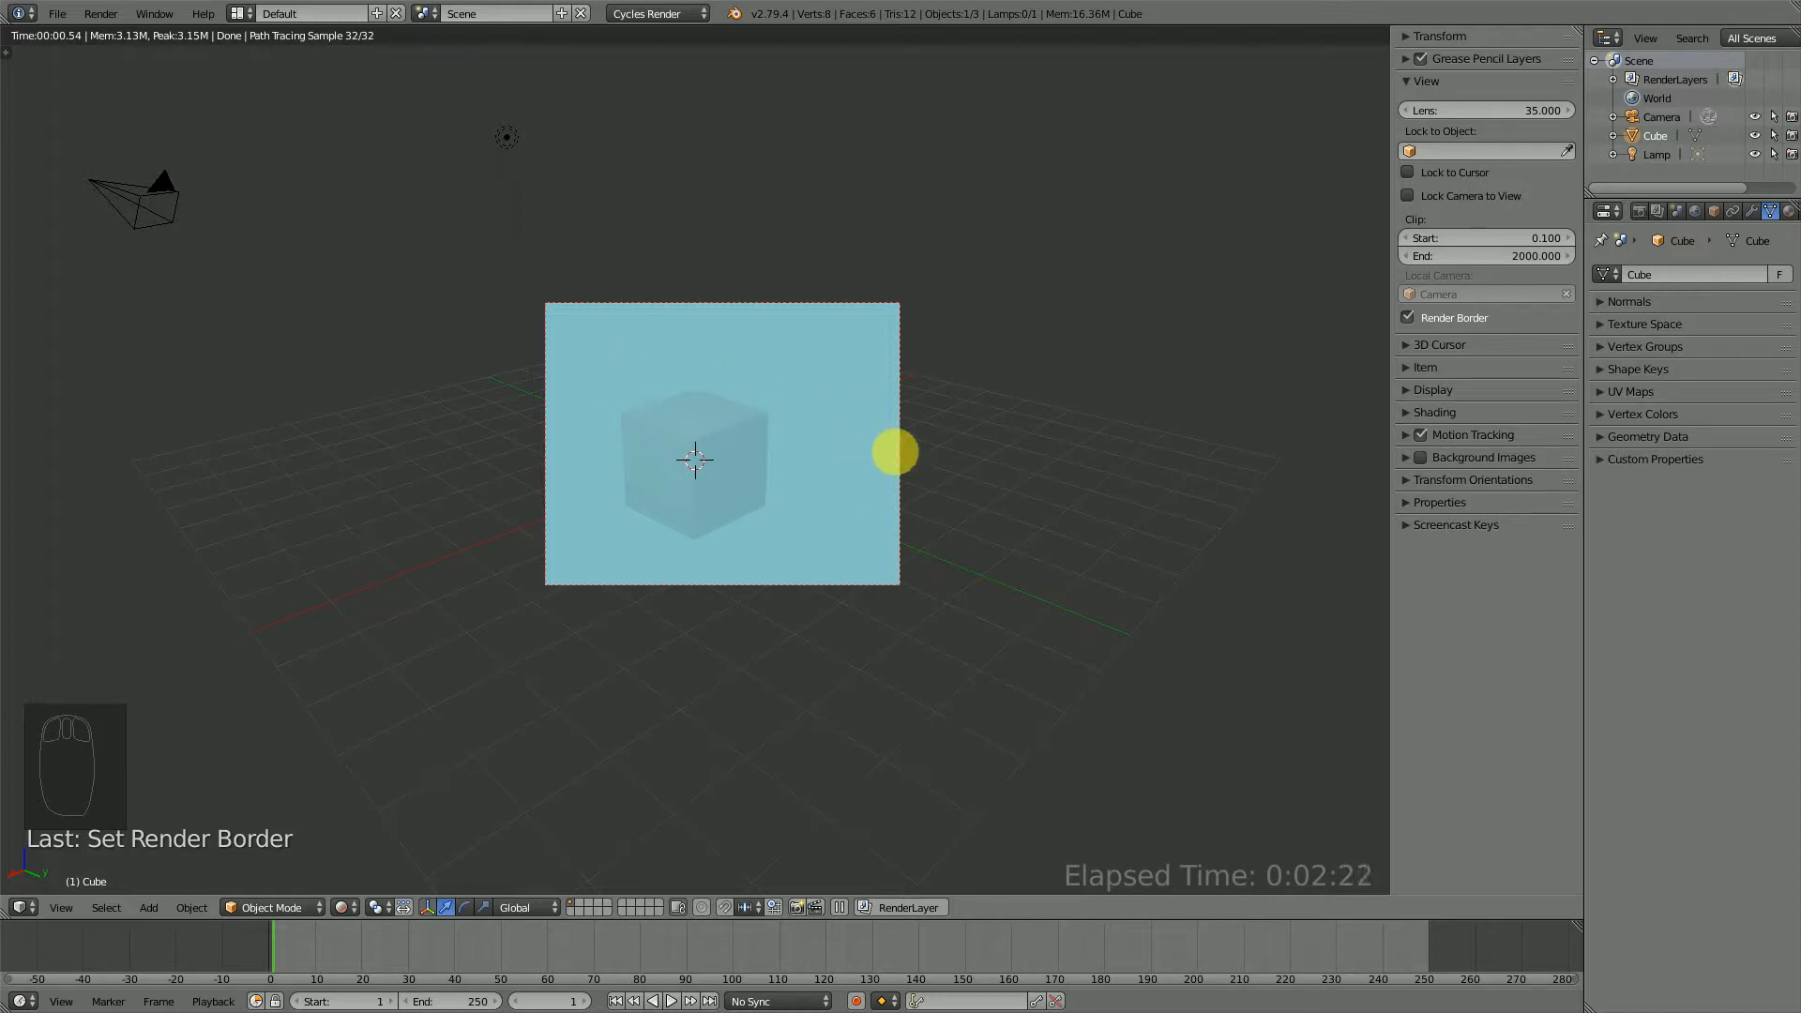
# Switch to the camera view with solid shading and set a render border over the upper part of the cube.
pyautogui.press('KP_0')
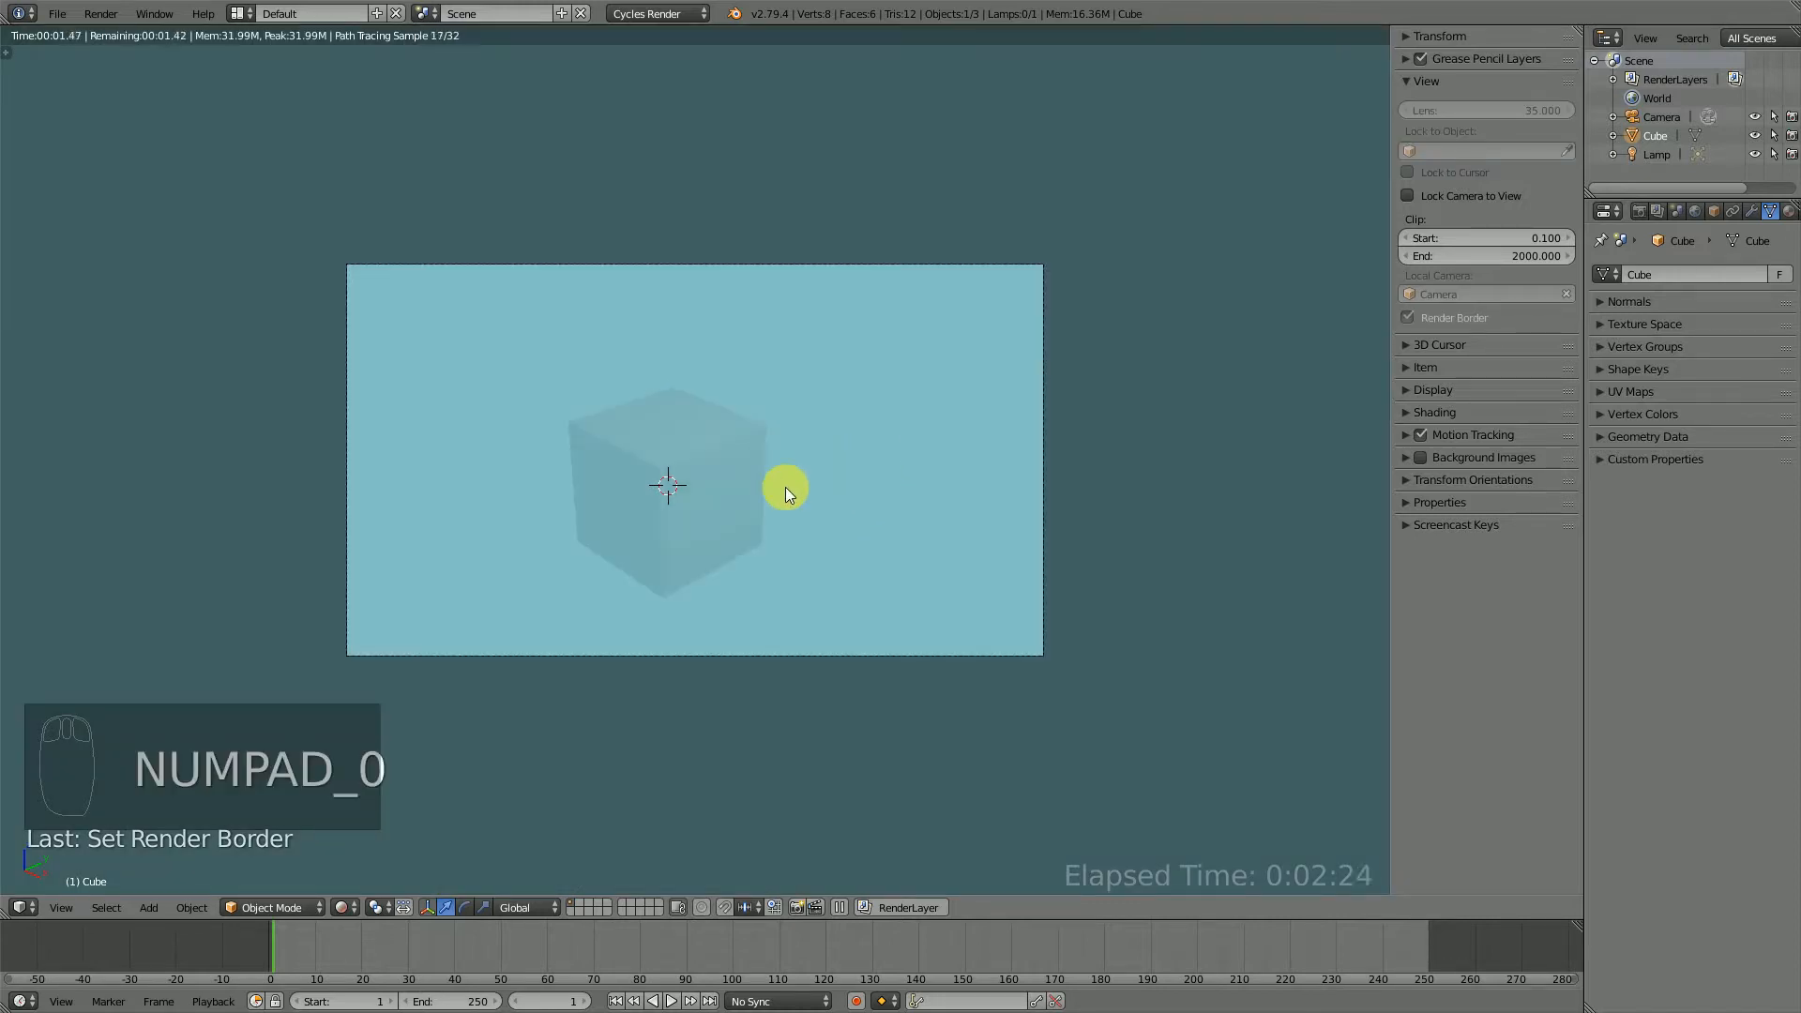
pyautogui.hotkey('shift', 'z')
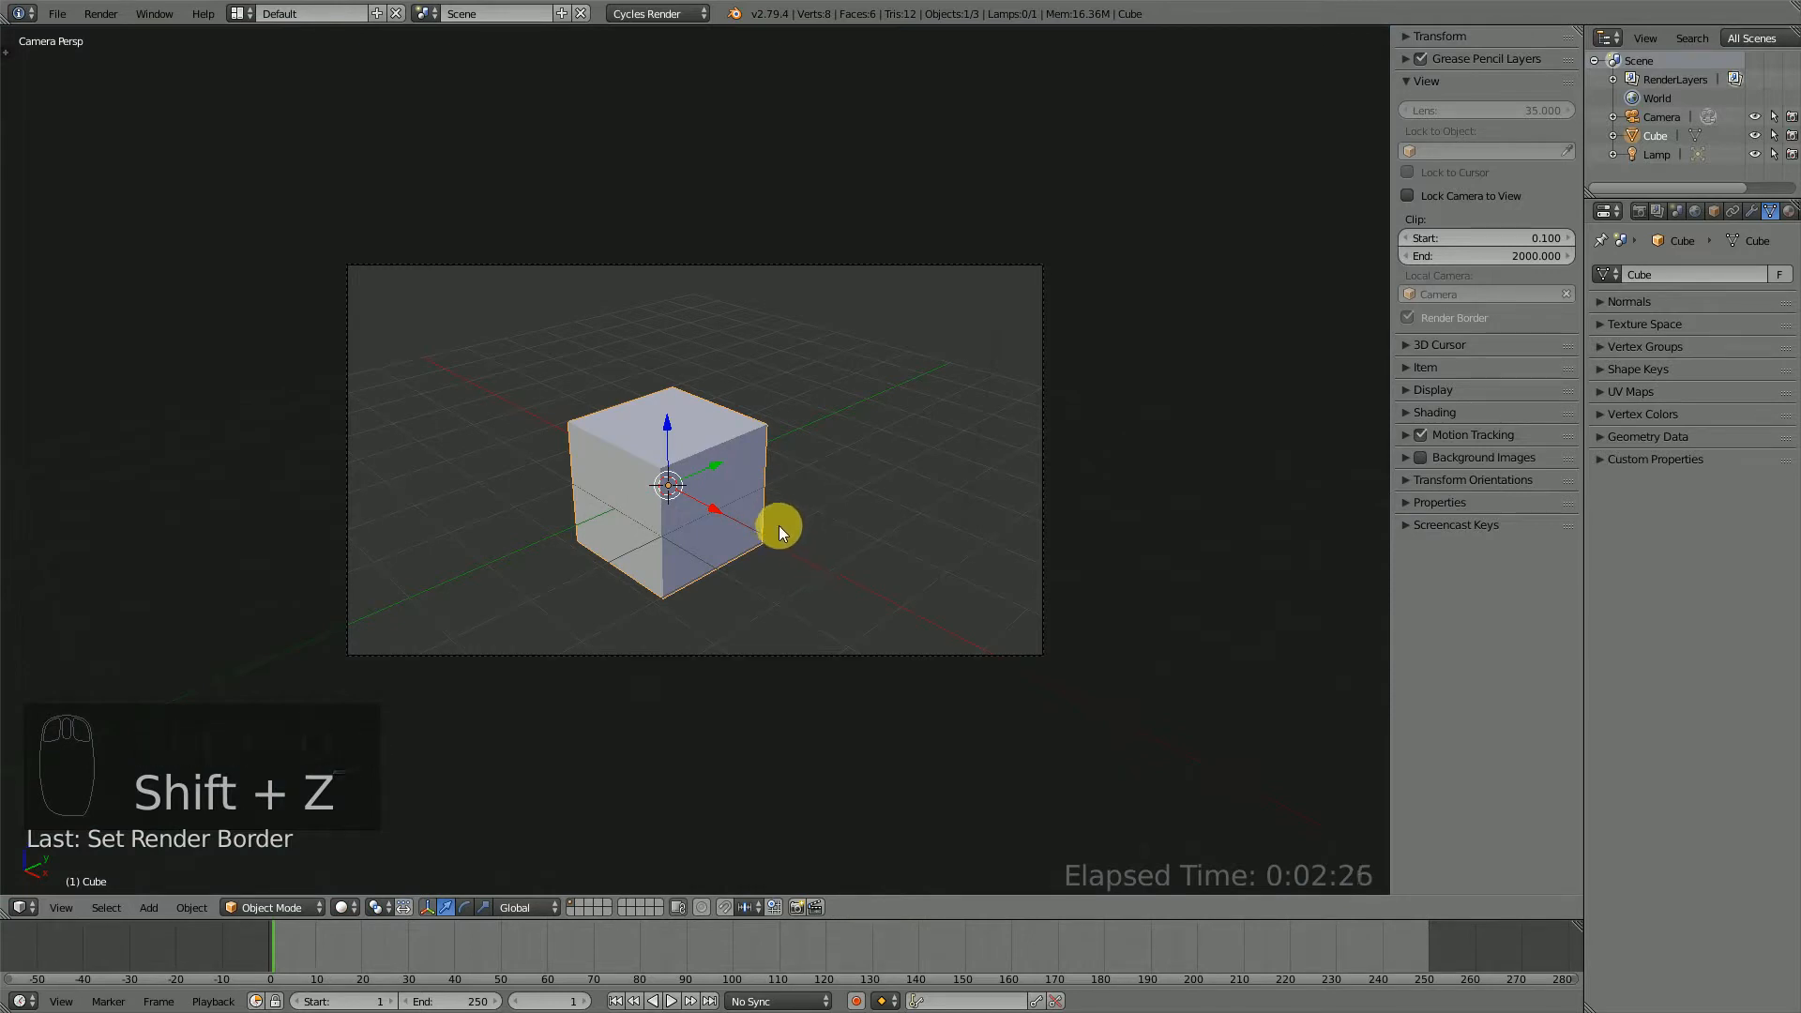
pyautogui.hotkey('ctrl', 'b')
pyautogui.moveTo(824, 515); pyautogui.dragTo(579, 325)
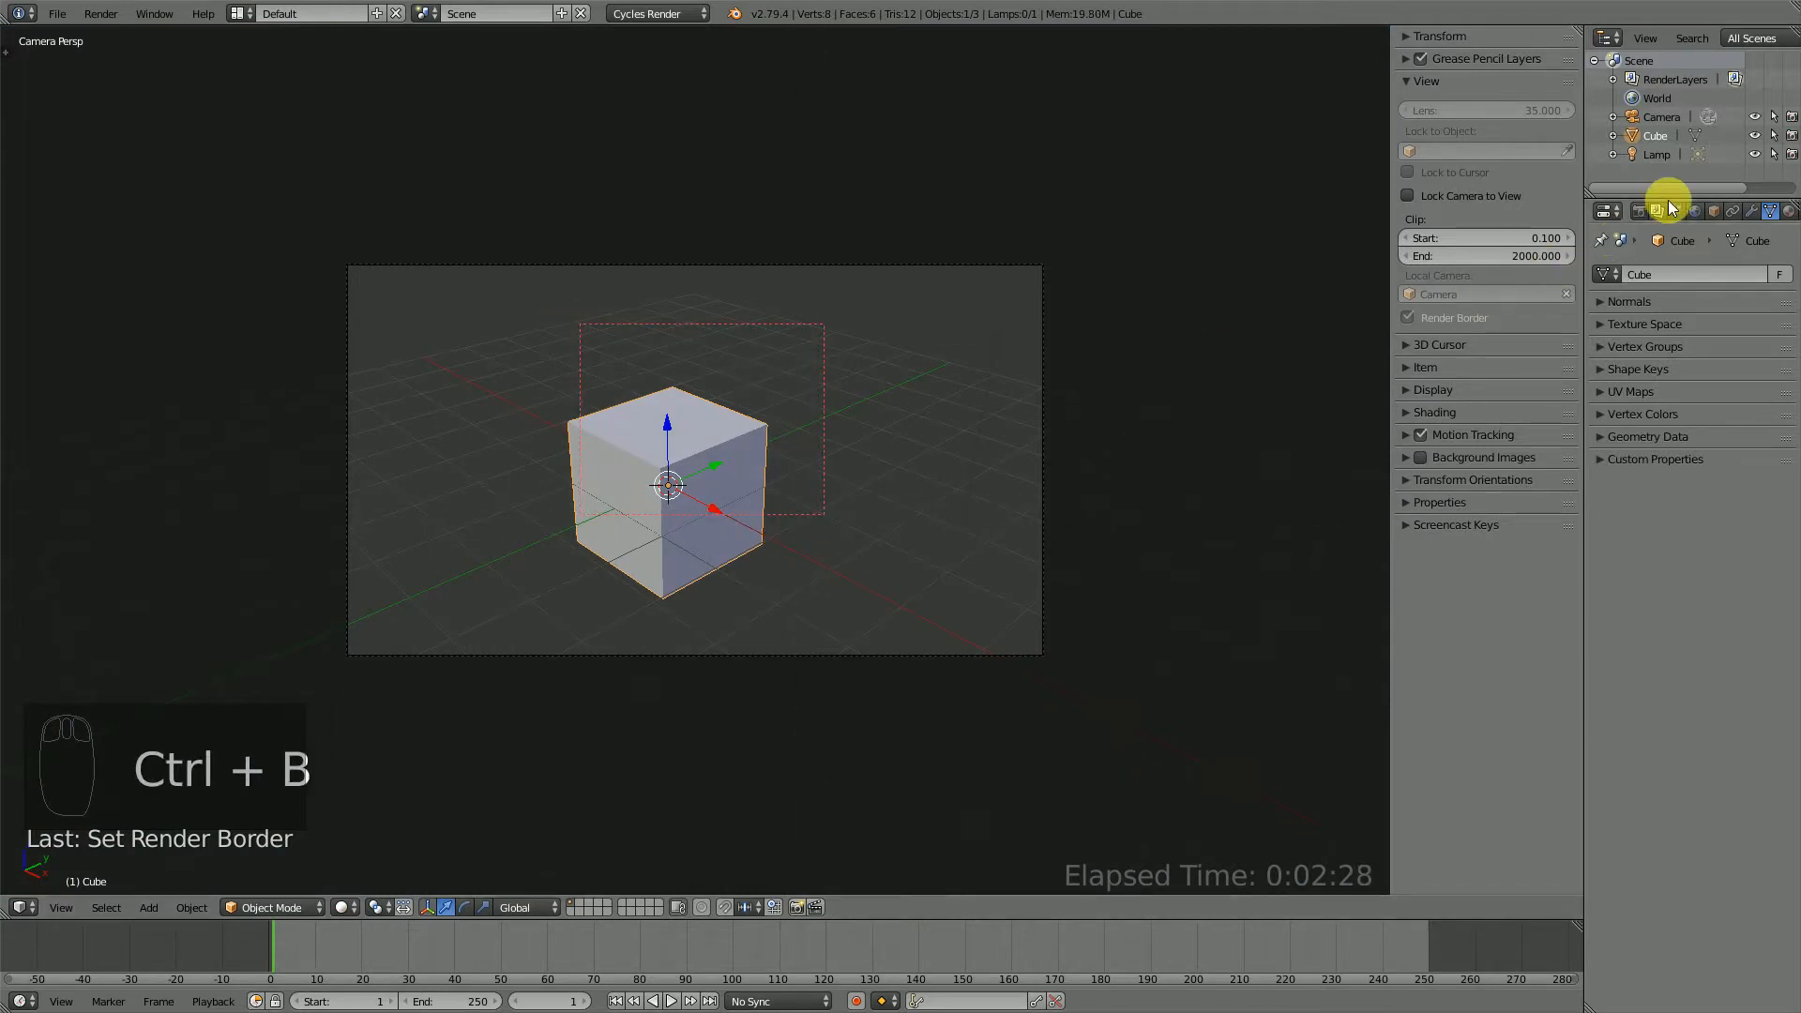
# Check the render sample count in the scene's sampling settings, and render the bordered area of the camera view.
pyautogui.click(1639, 211)
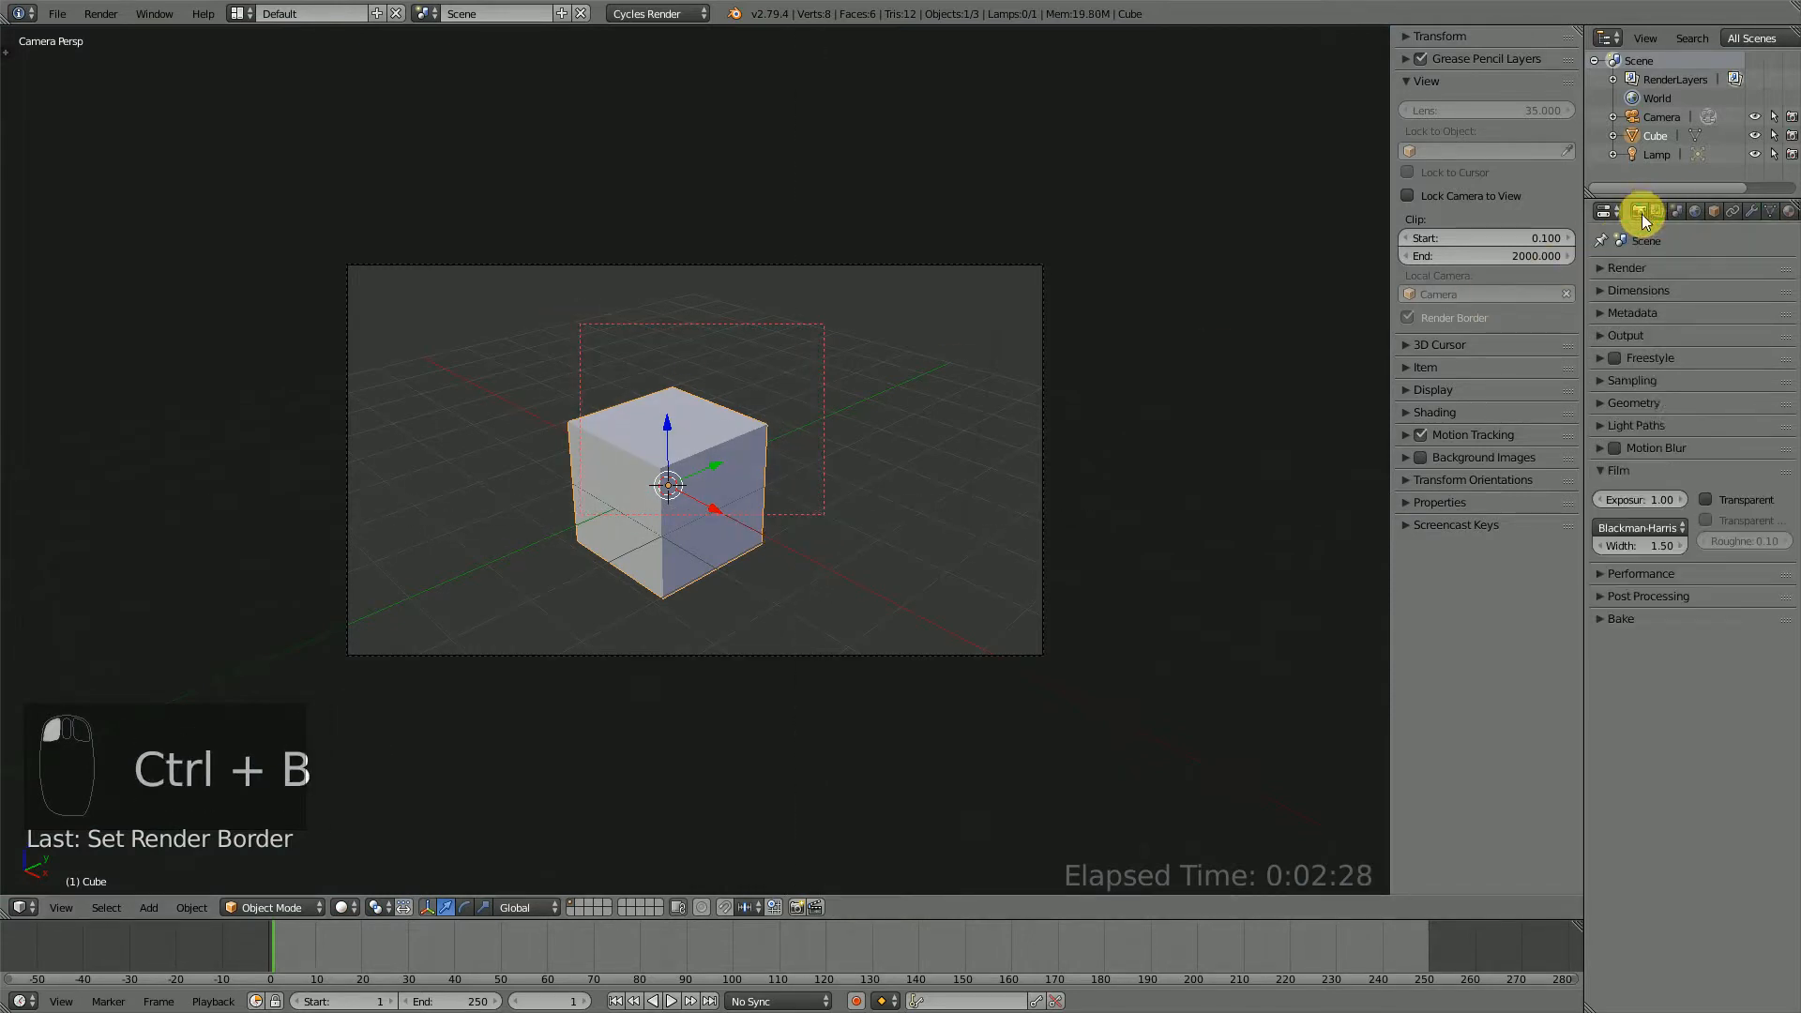
pyautogui.click(1616, 380)
pyautogui.click(1747, 477)
pyautogui.press('Return')
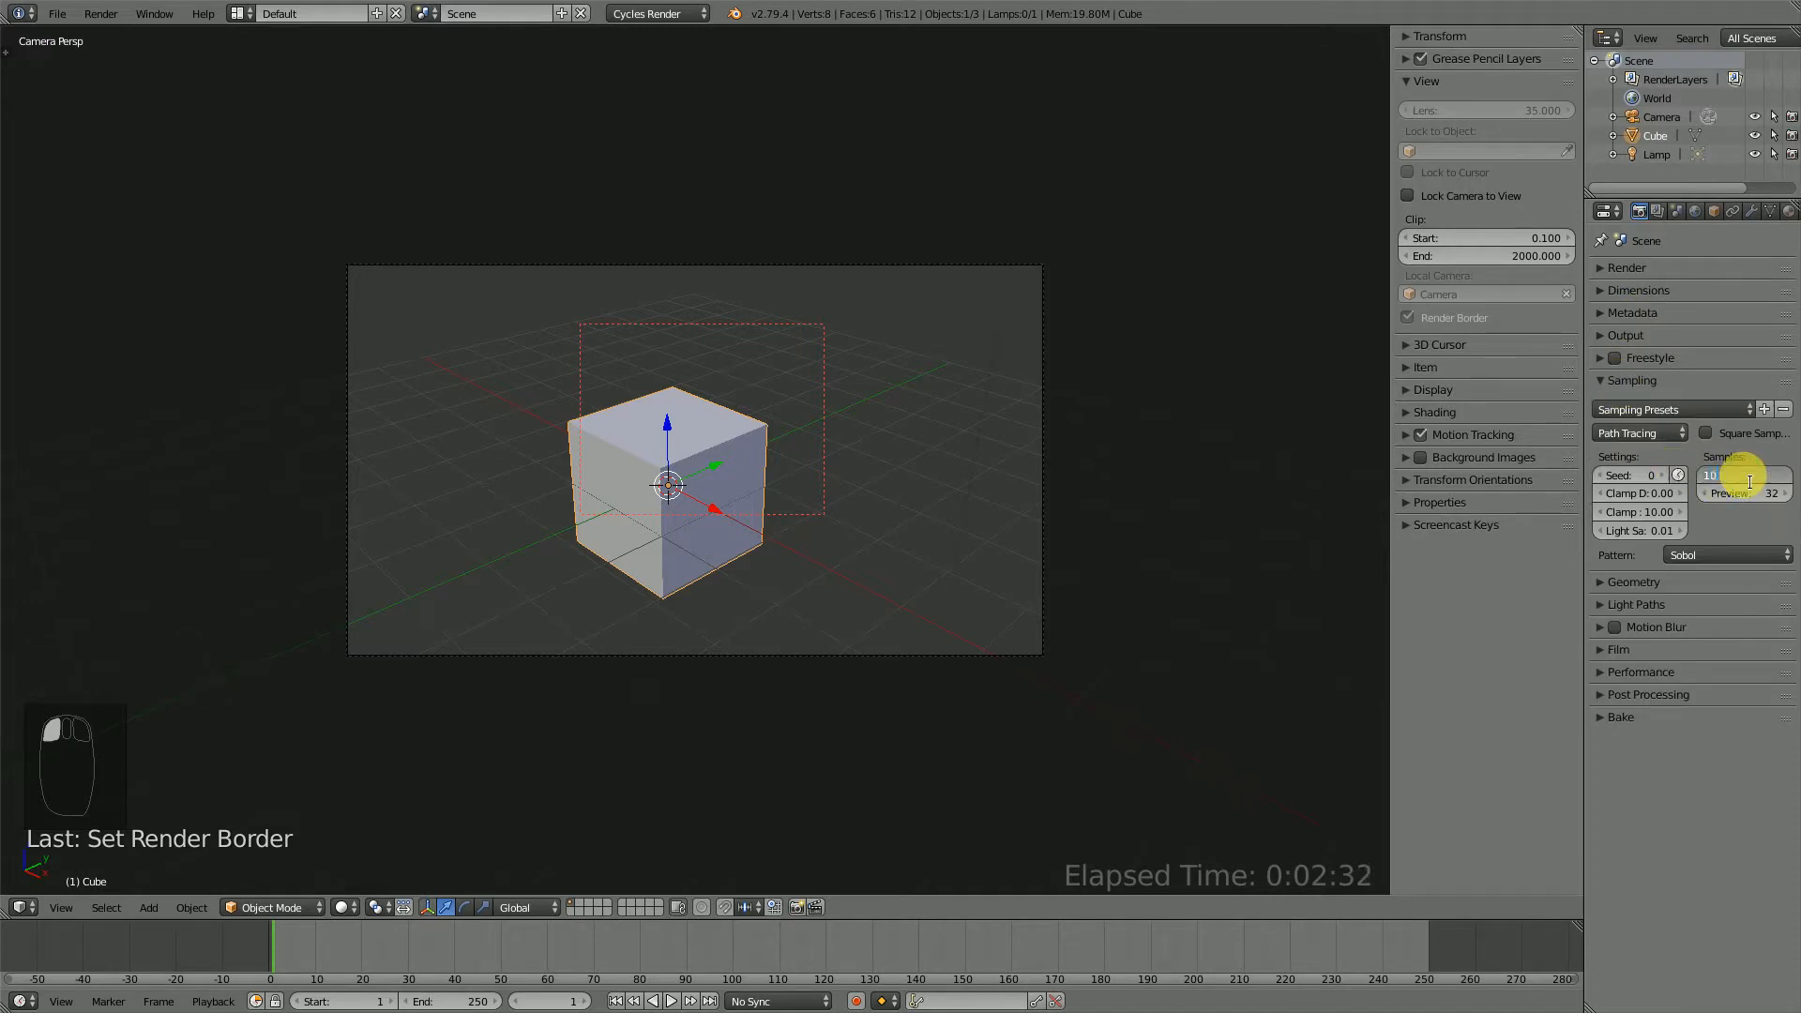
pyautogui.click(1624, 382)
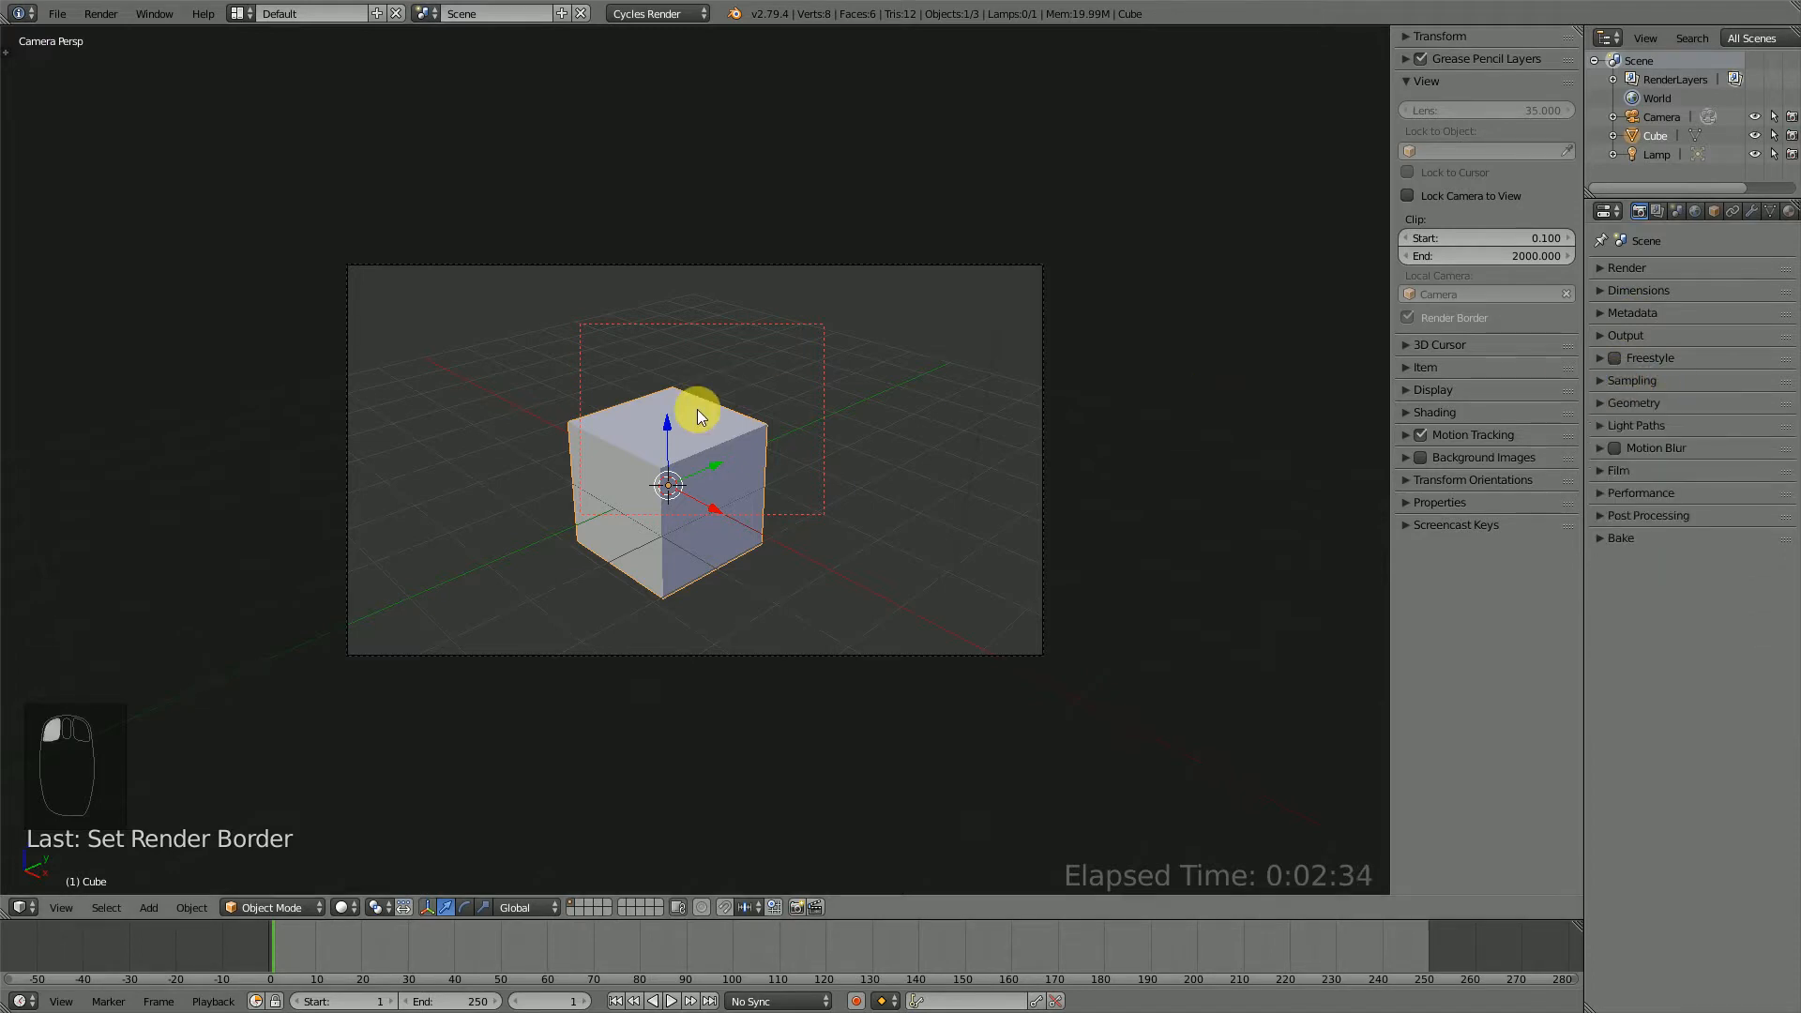
pyautogui.press('F12')
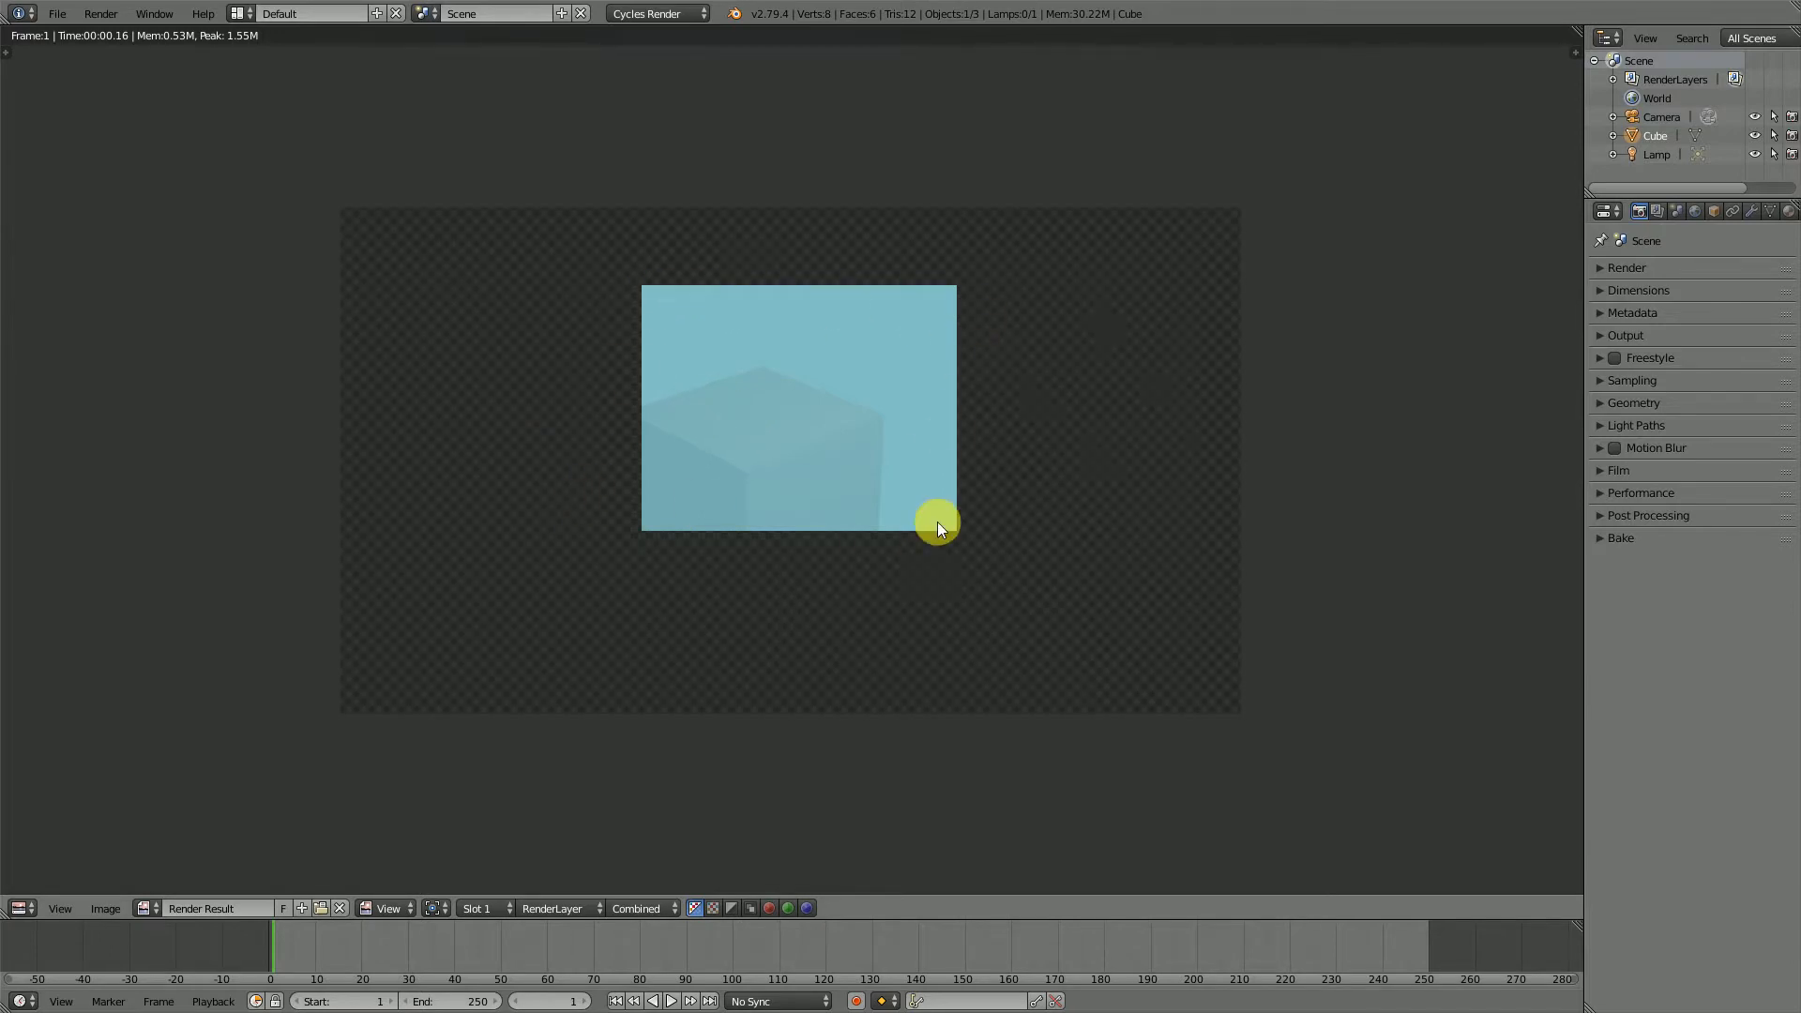
pyautogui.press('Escape')
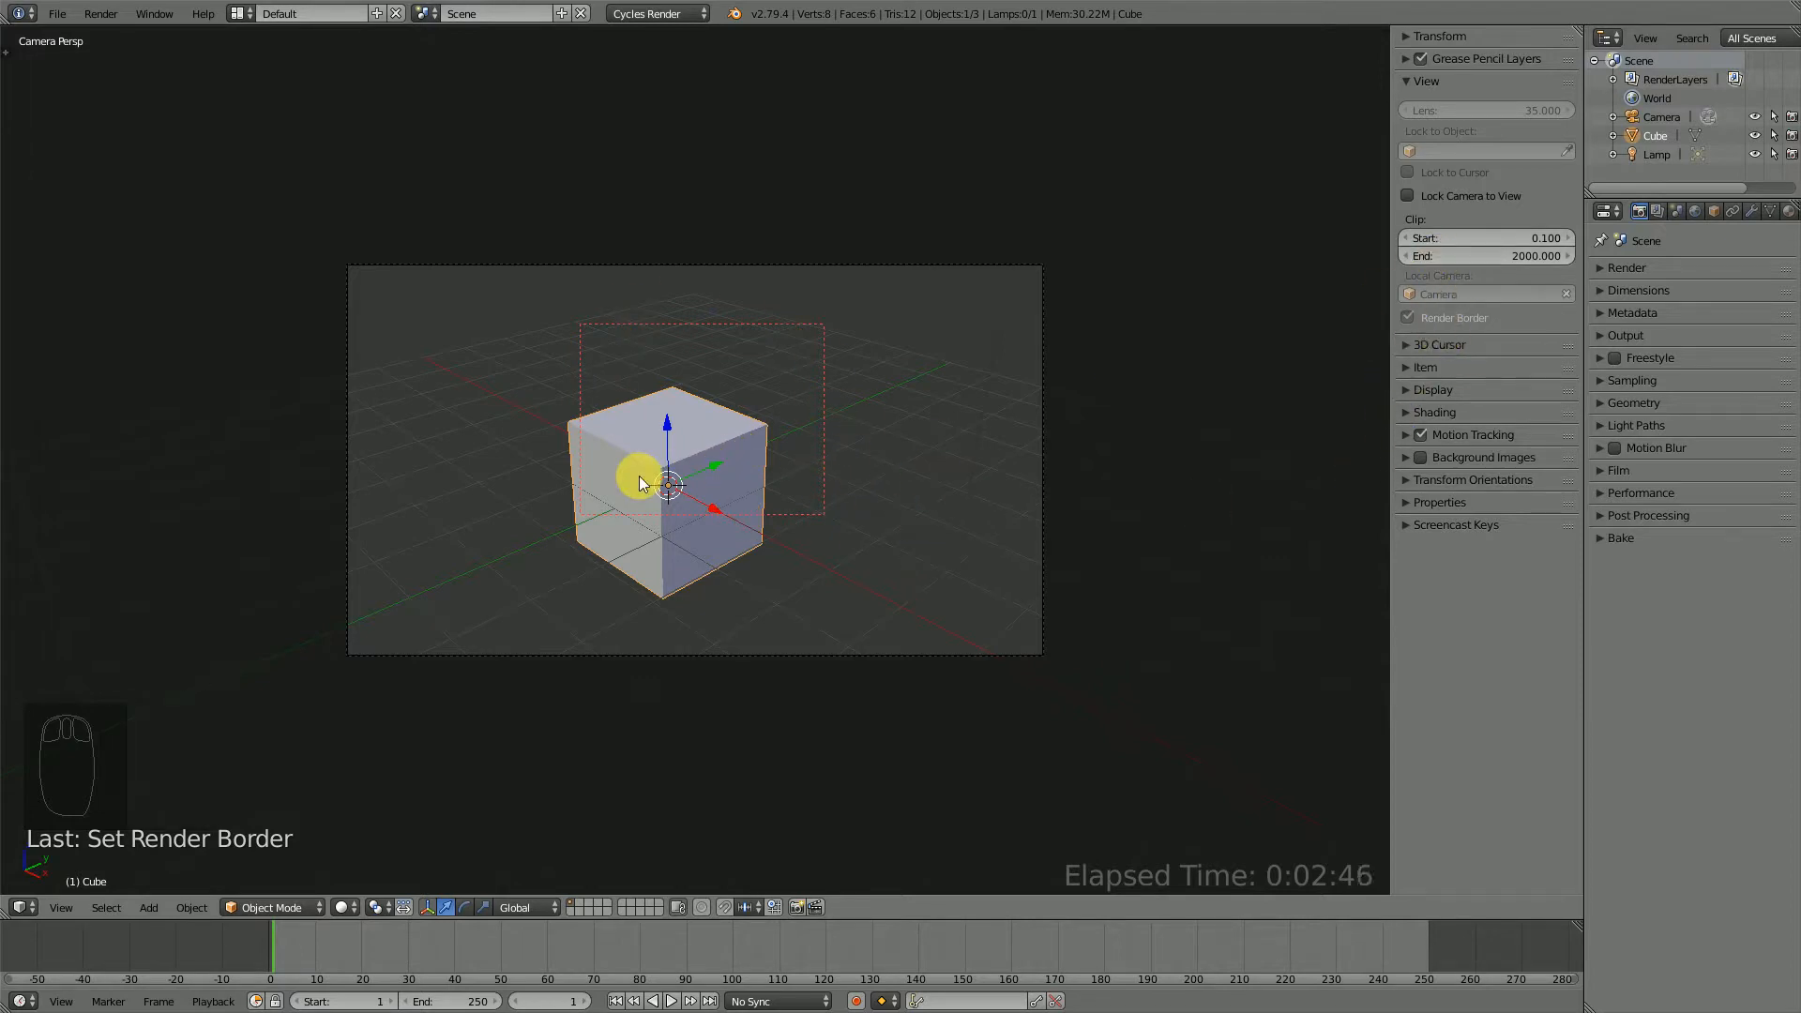
# Clear the render border in the camera view and also in the perspective view.
pyautogui.hotkey('ctrl', 'alt', 'b')
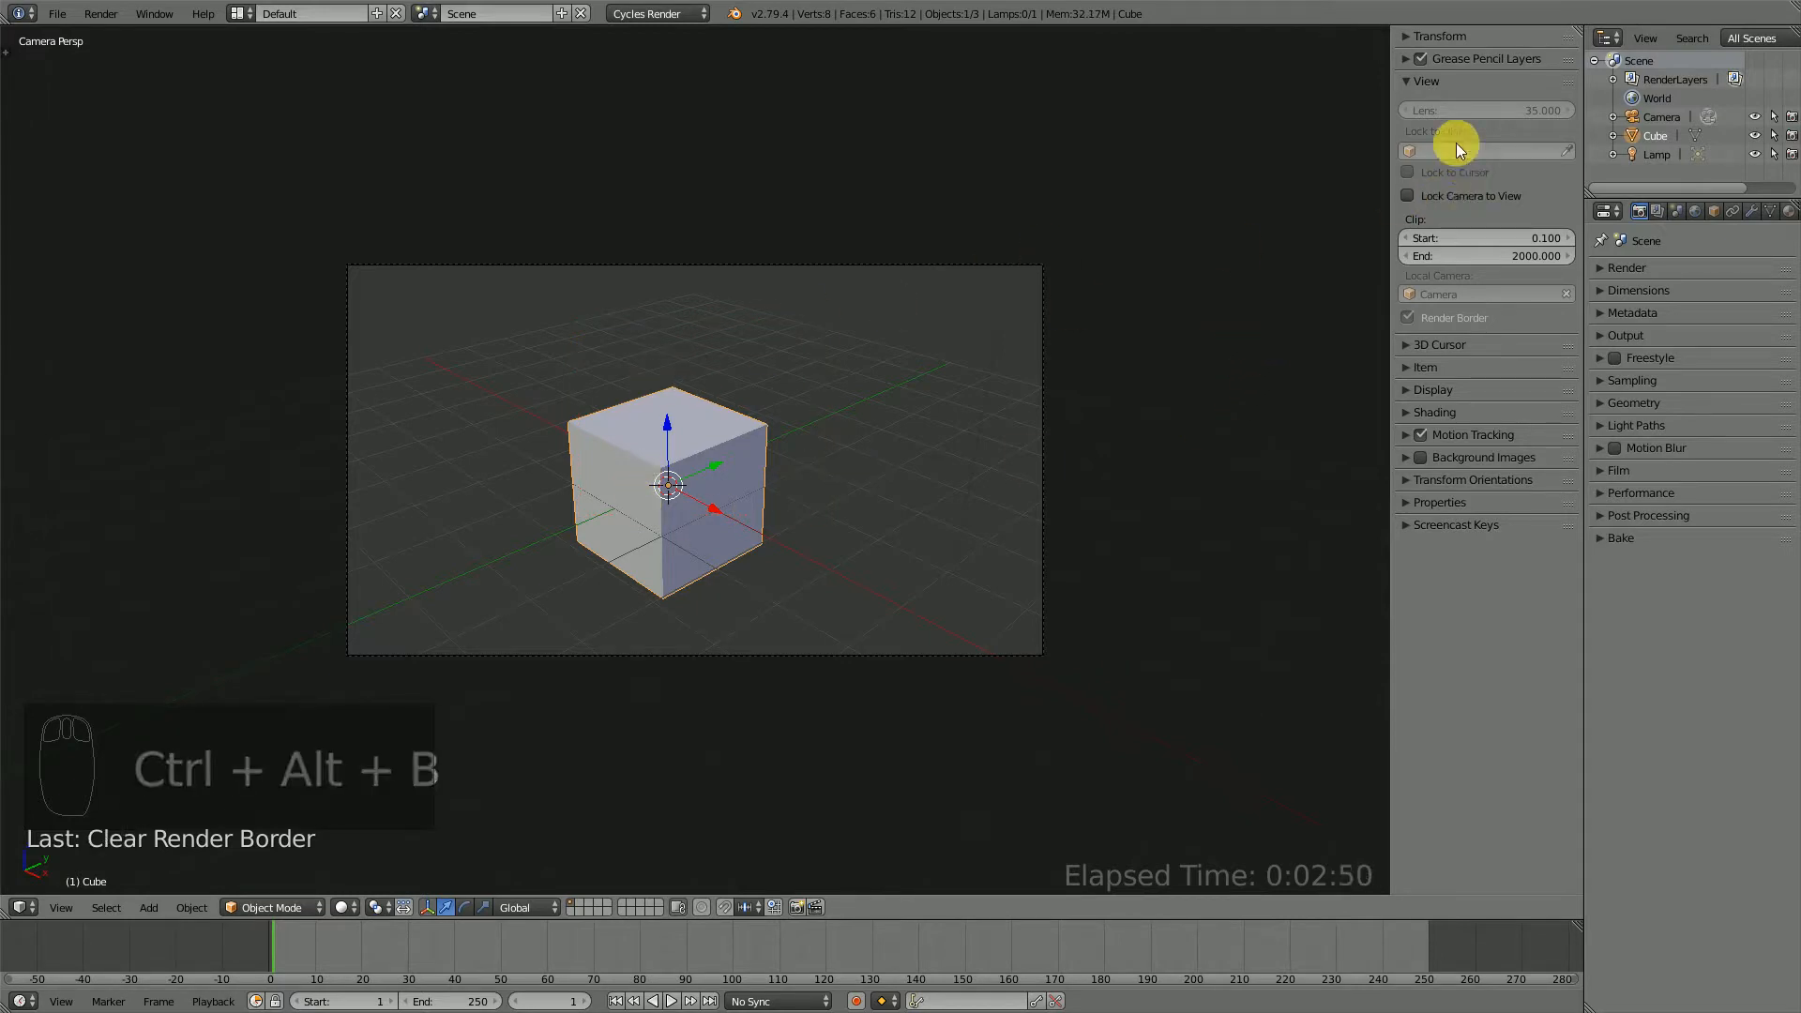
pyautogui.middleClick(1037, 394)
pyautogui.moveTo(1038, 394); pyautogui.dragTo(1209, 314, button='middle')
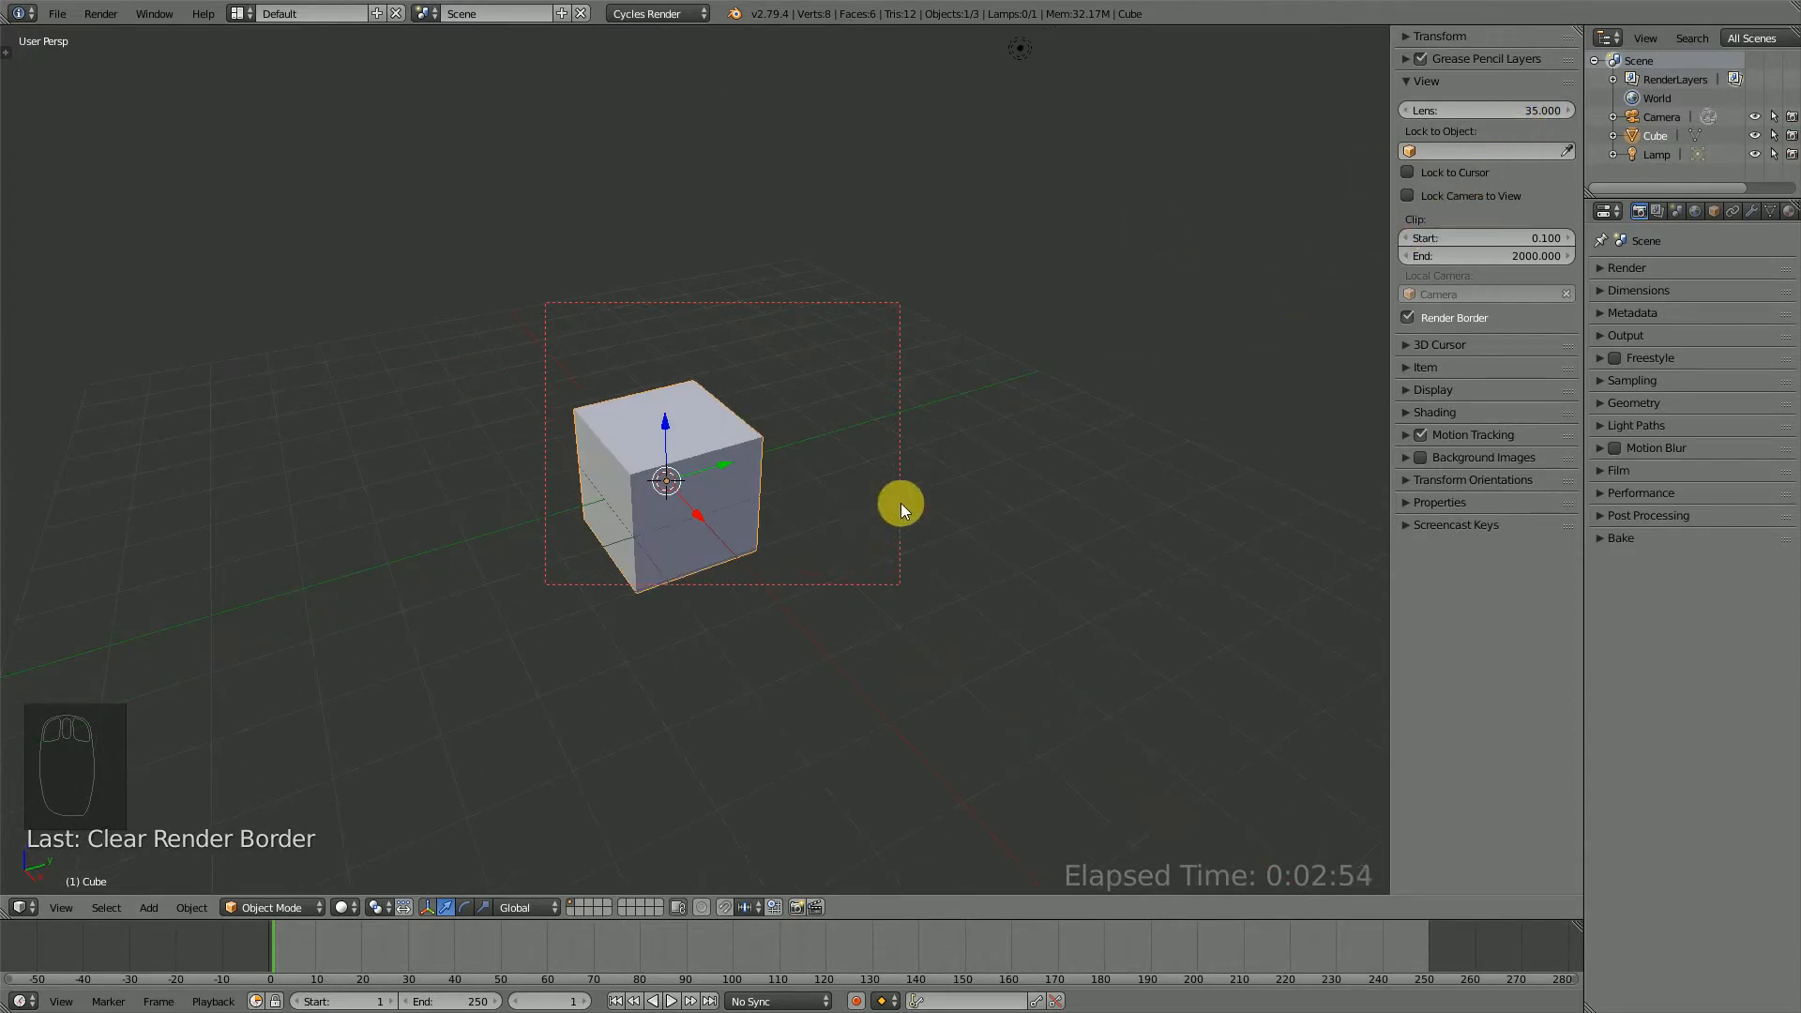
pyautogui.hotkey('ctrl', 'alt', 'b')
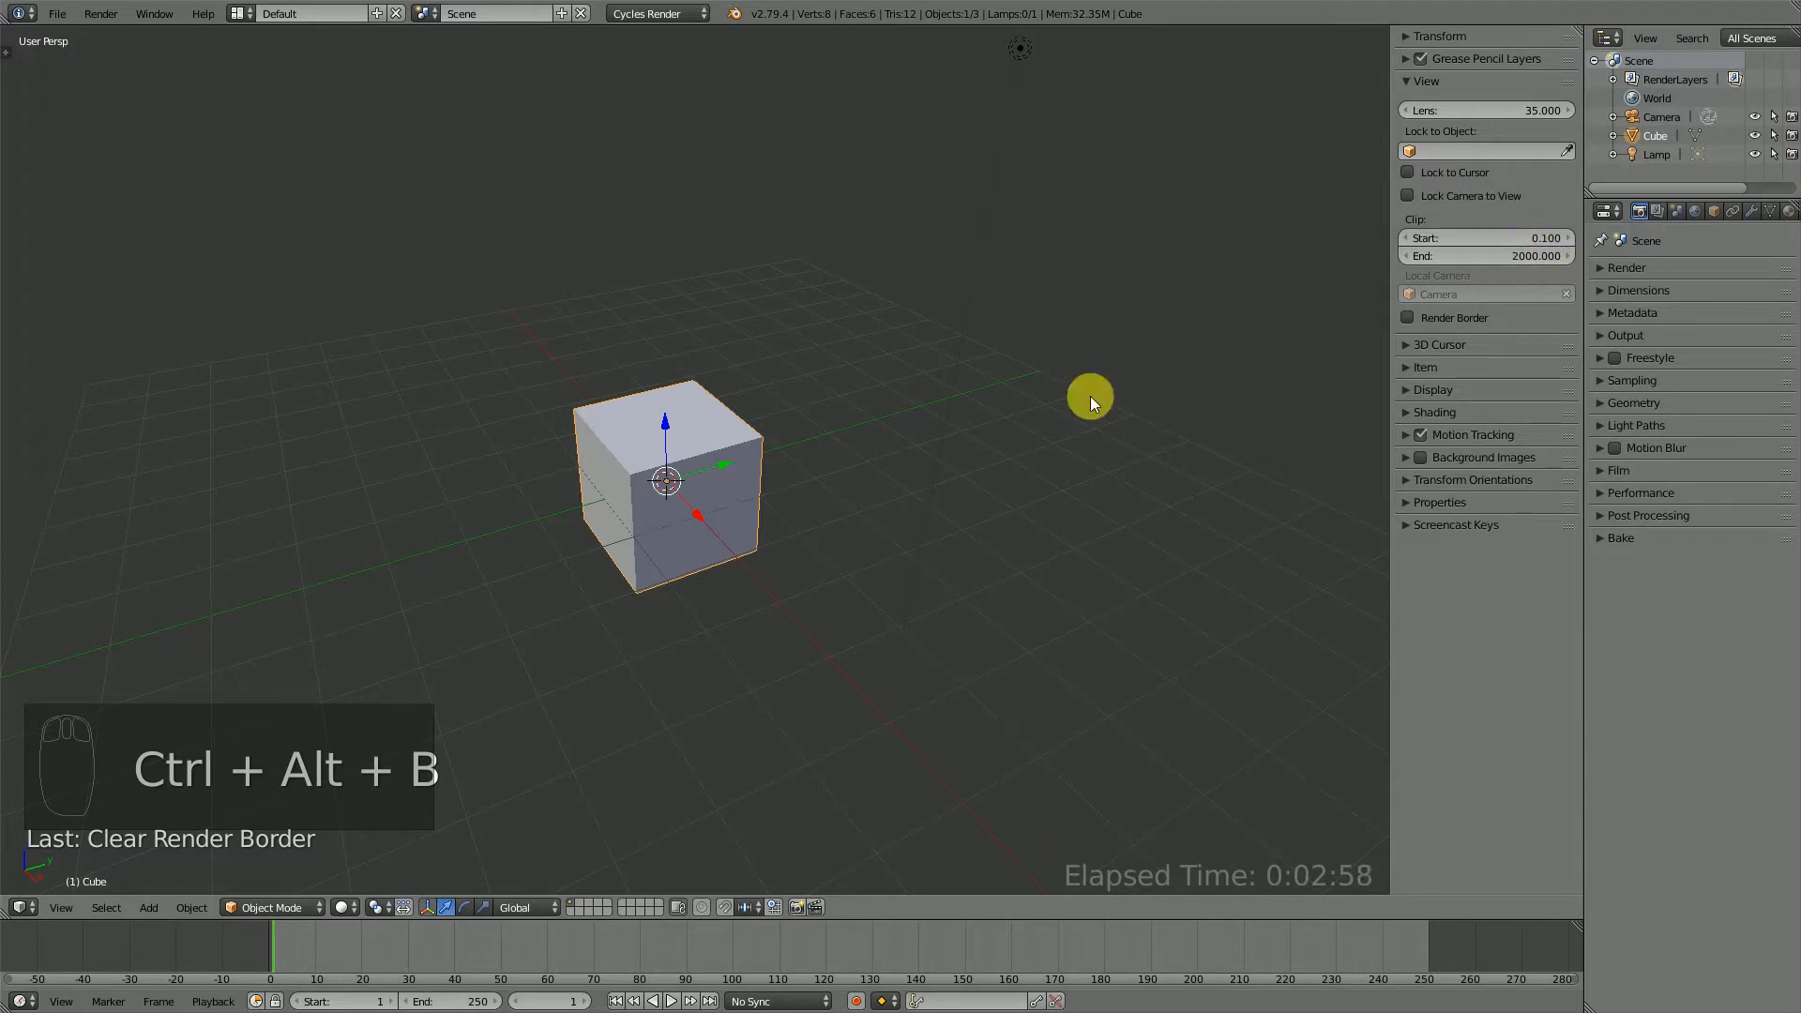
# Select the camera, look through it and show its lens settings.
pyautogui.scroll(-3, 1090, 396)
pyautogui.rightClick(514, 494)
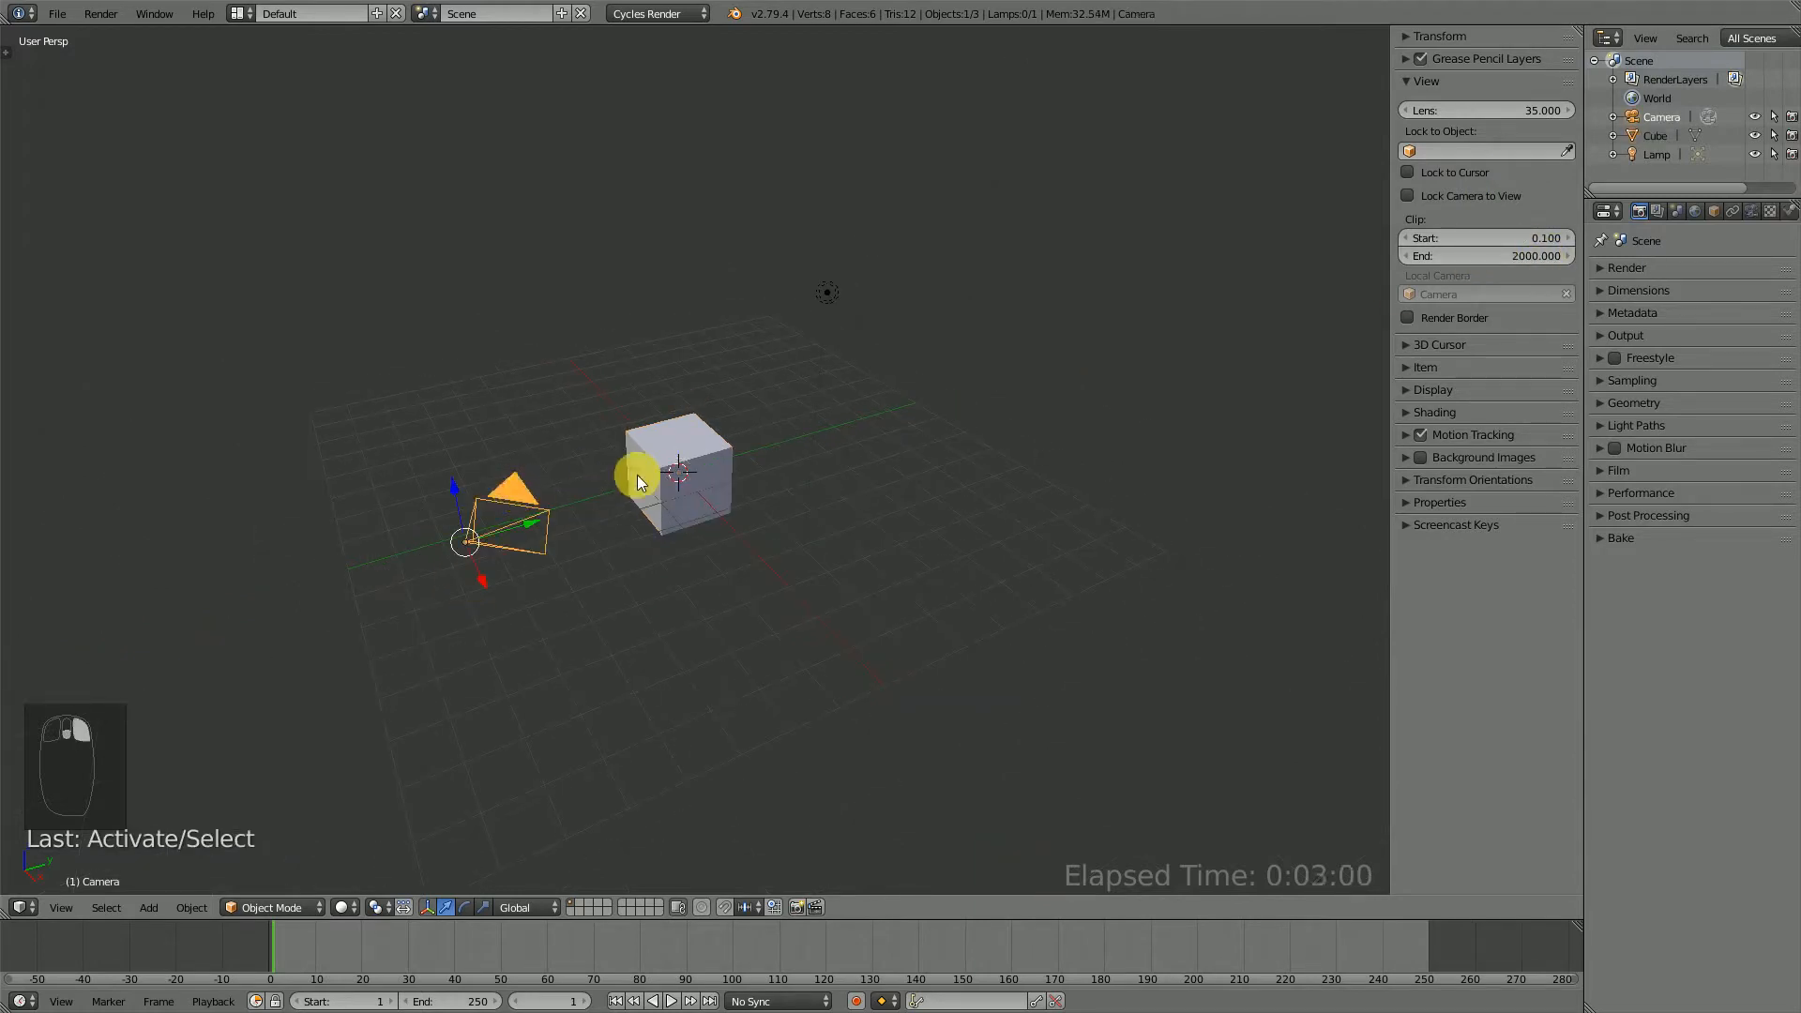
pyautogui.press('KP_0')
pyautogui.click(1750, 210)
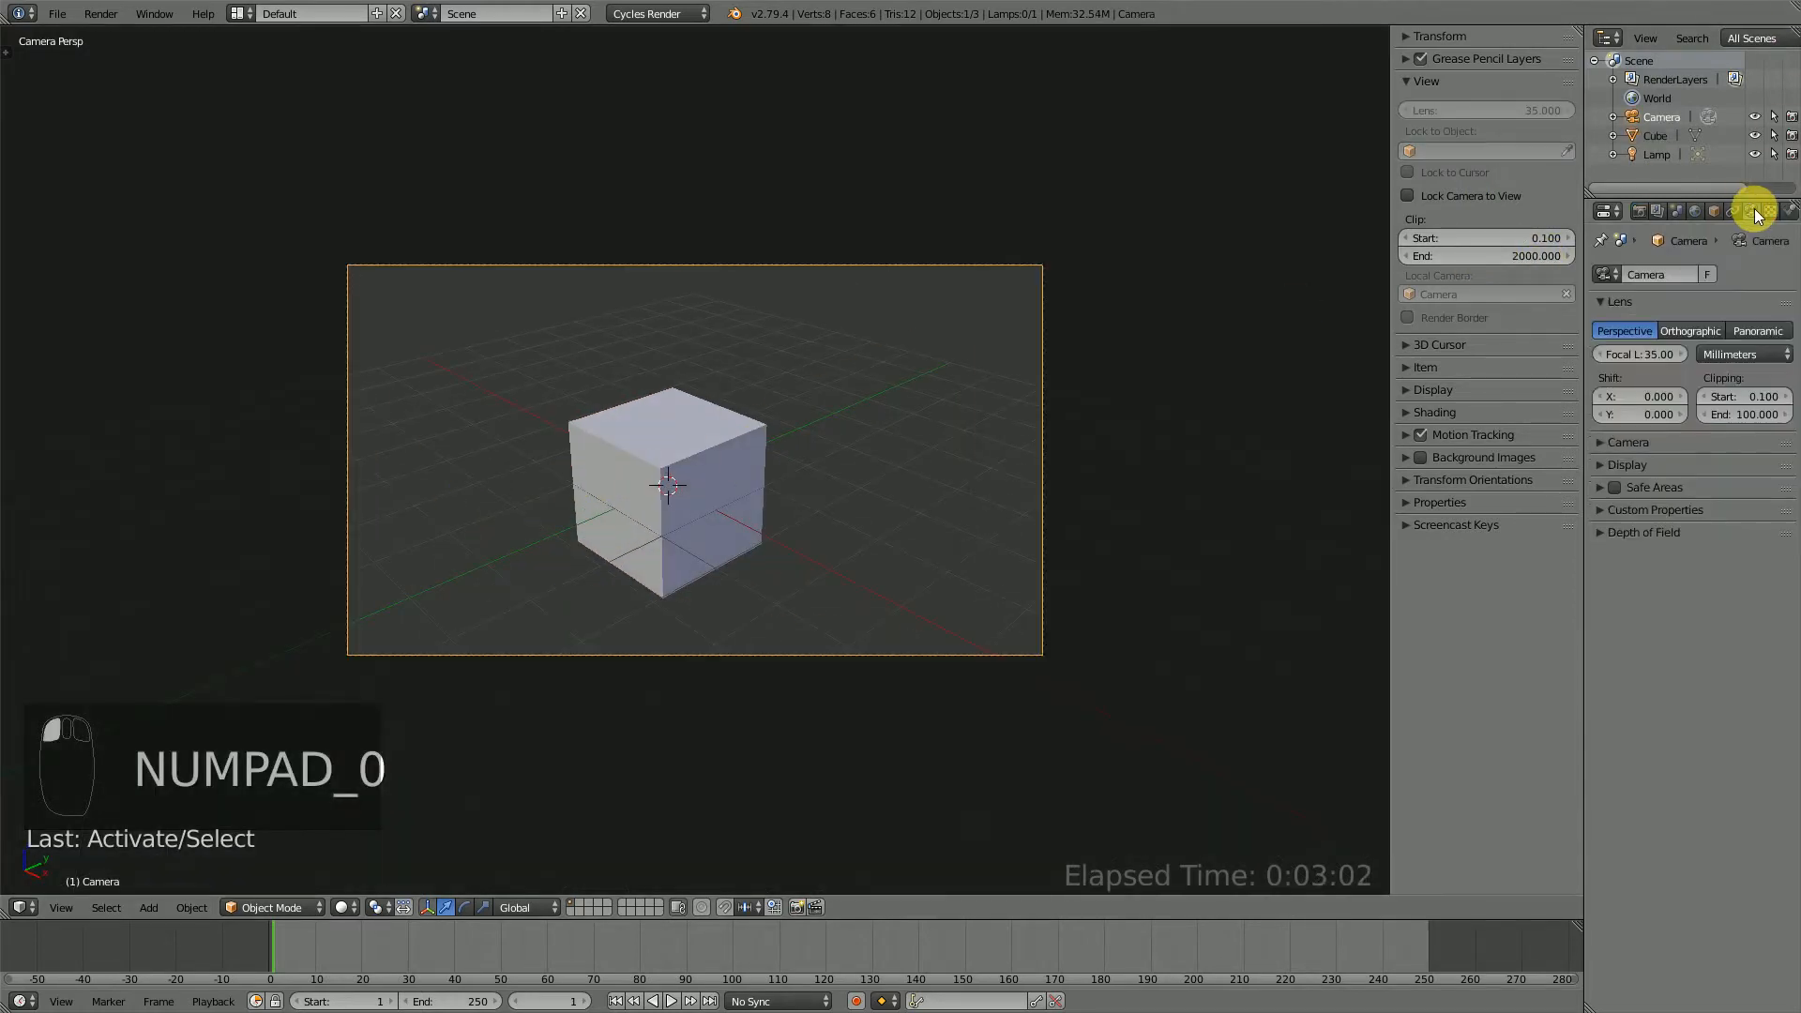
# Move the camera far back from the cube along its local Z axis, and set its clipping end to 400.
pyautogui.press('g')
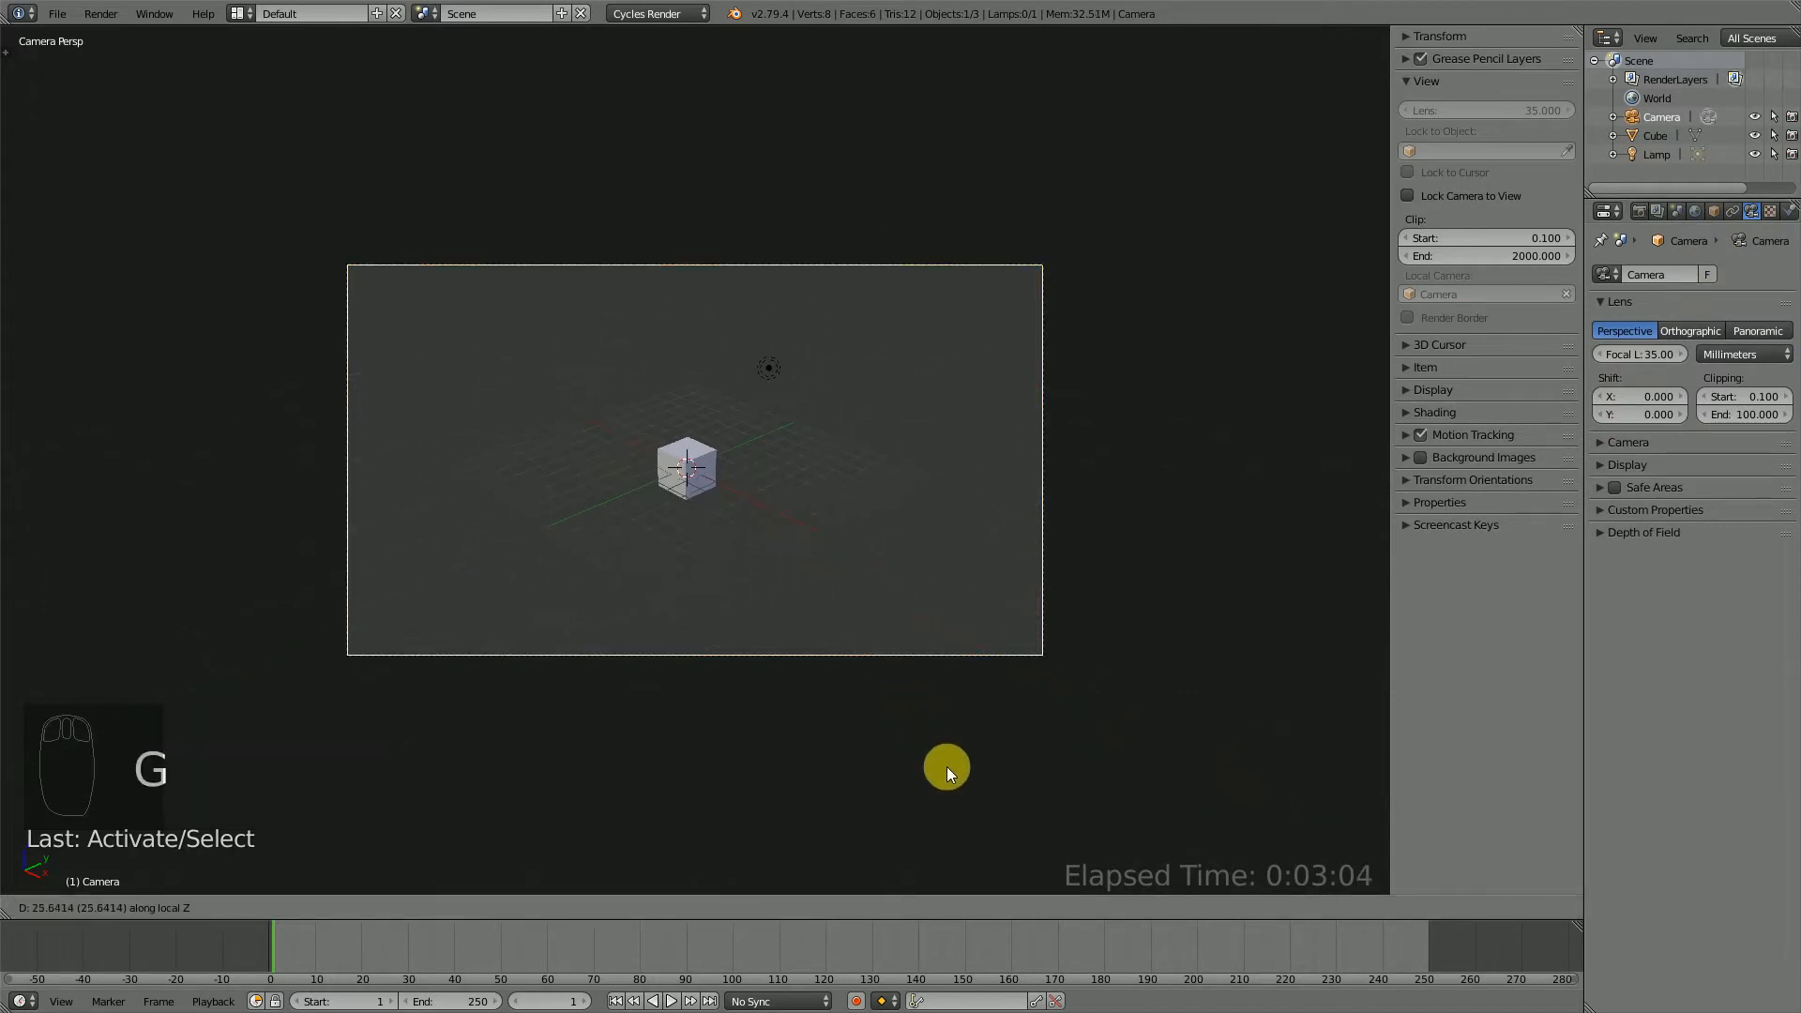
pyautogui.click(886, 180)
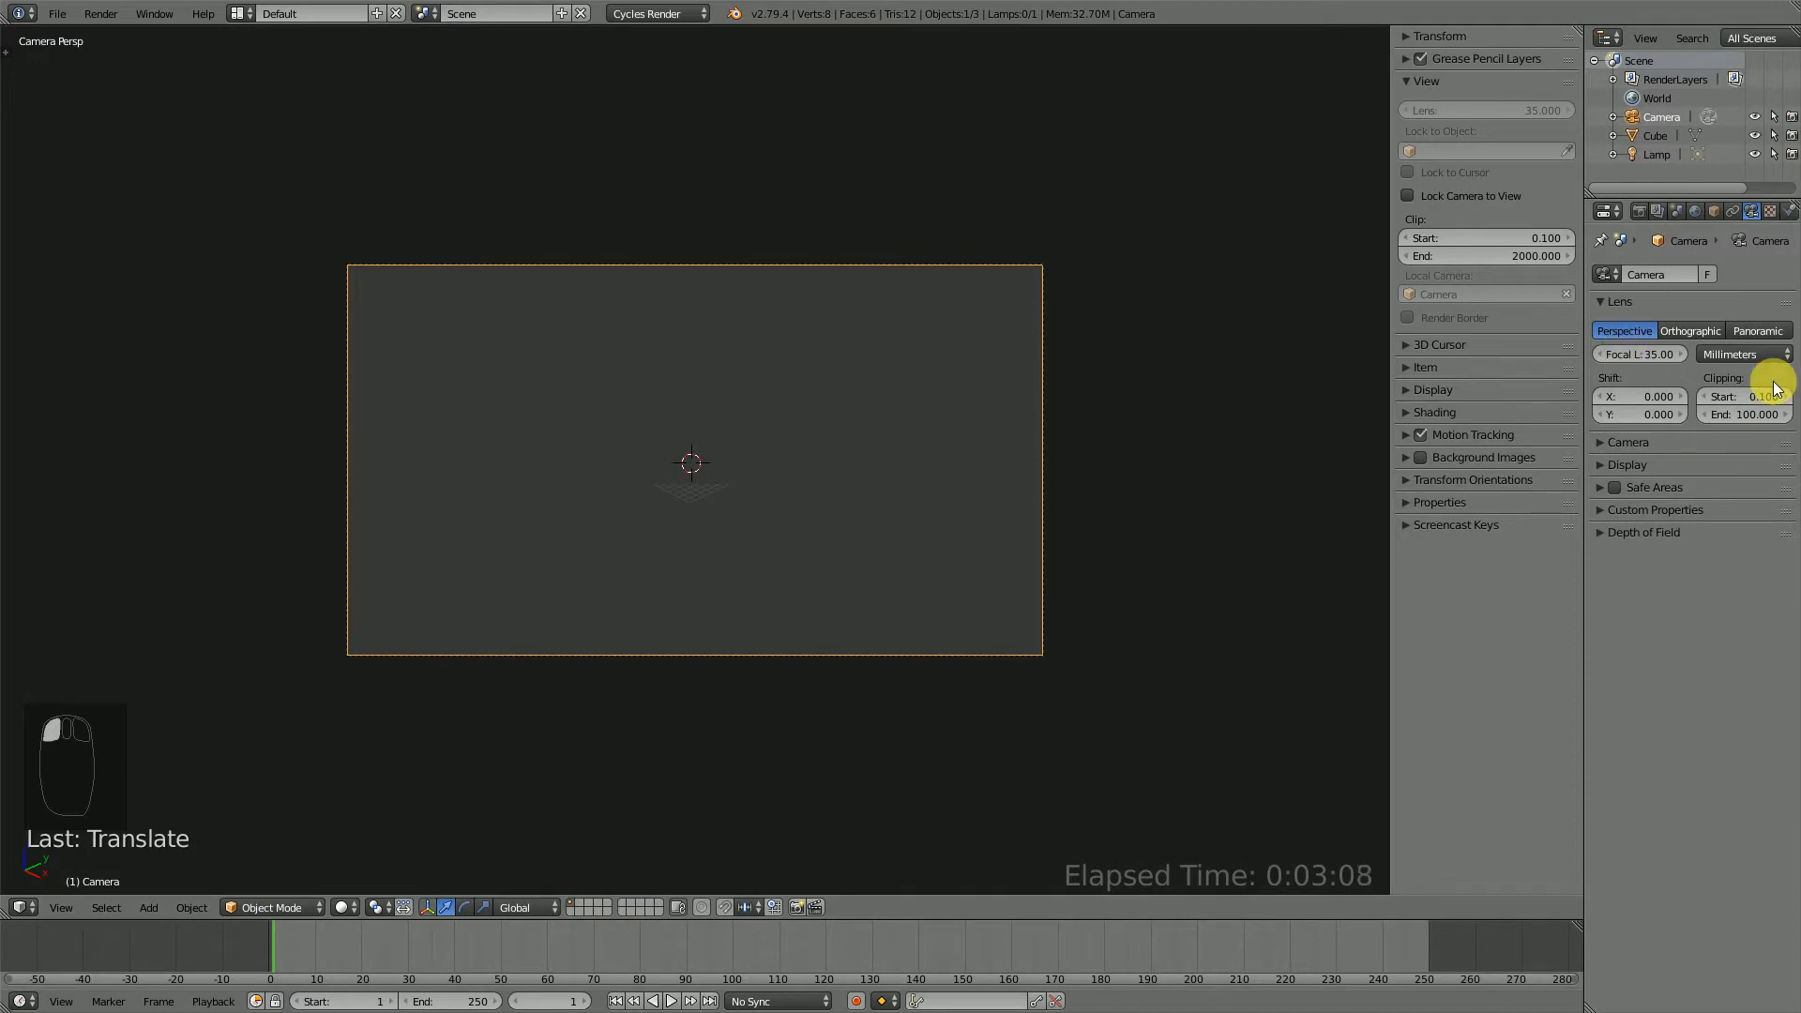
pyautogui.click(1739, 415)
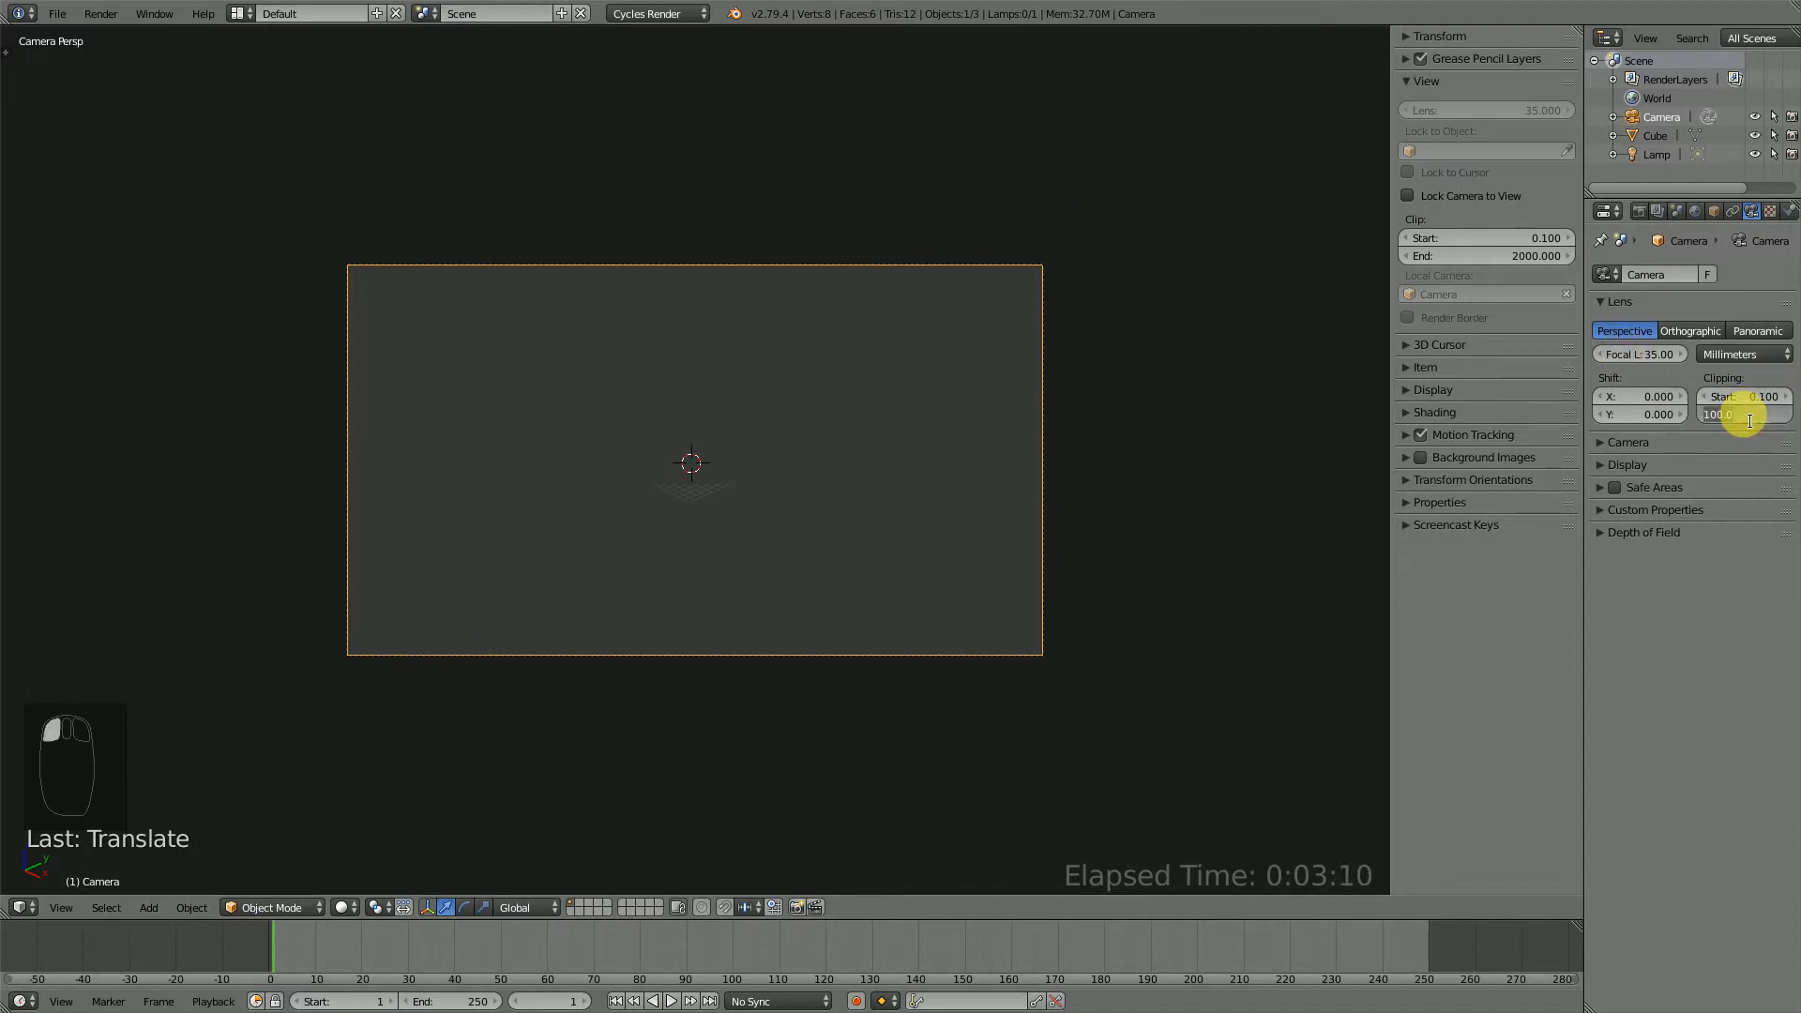
pyautogui.write('400')
pyautogui.press('Return')
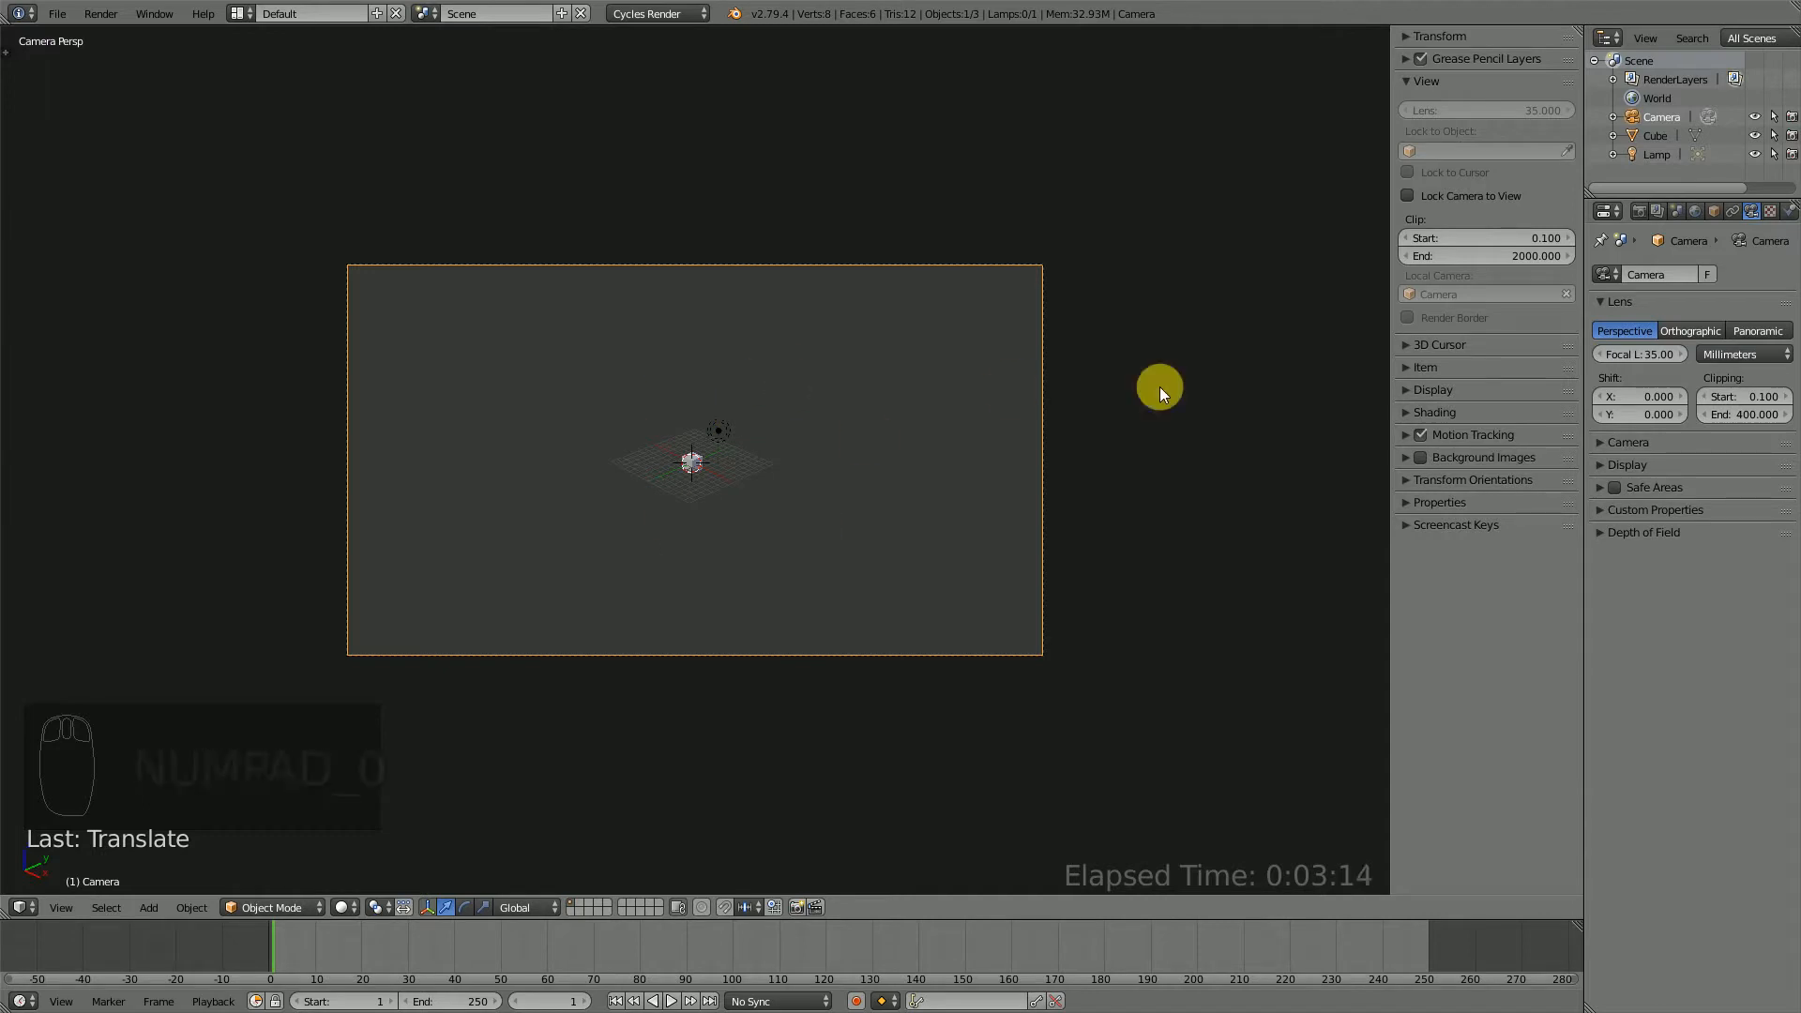
pyautogui.moveTo(959, 307); pyautogui.dragTo(869, 347, button='middle')
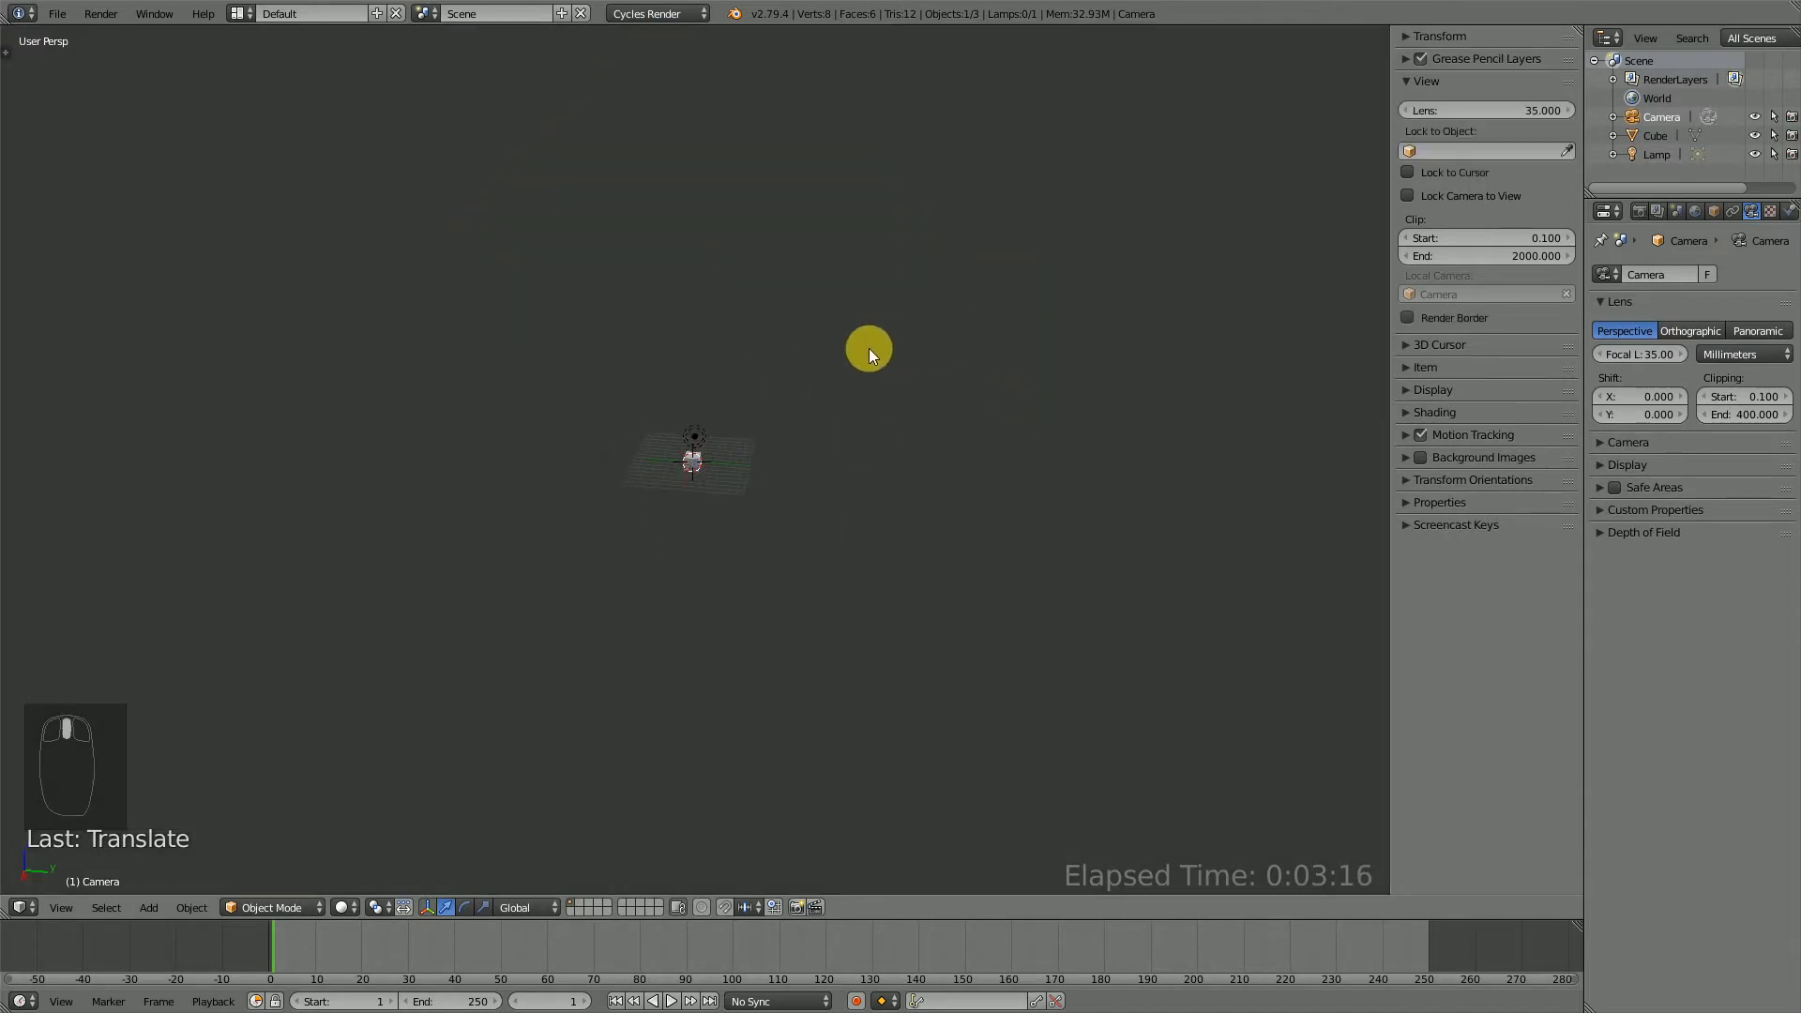
pyautogui.scroll(5, 775, 449)
pyautogui.scroll(-3, 681, 383)
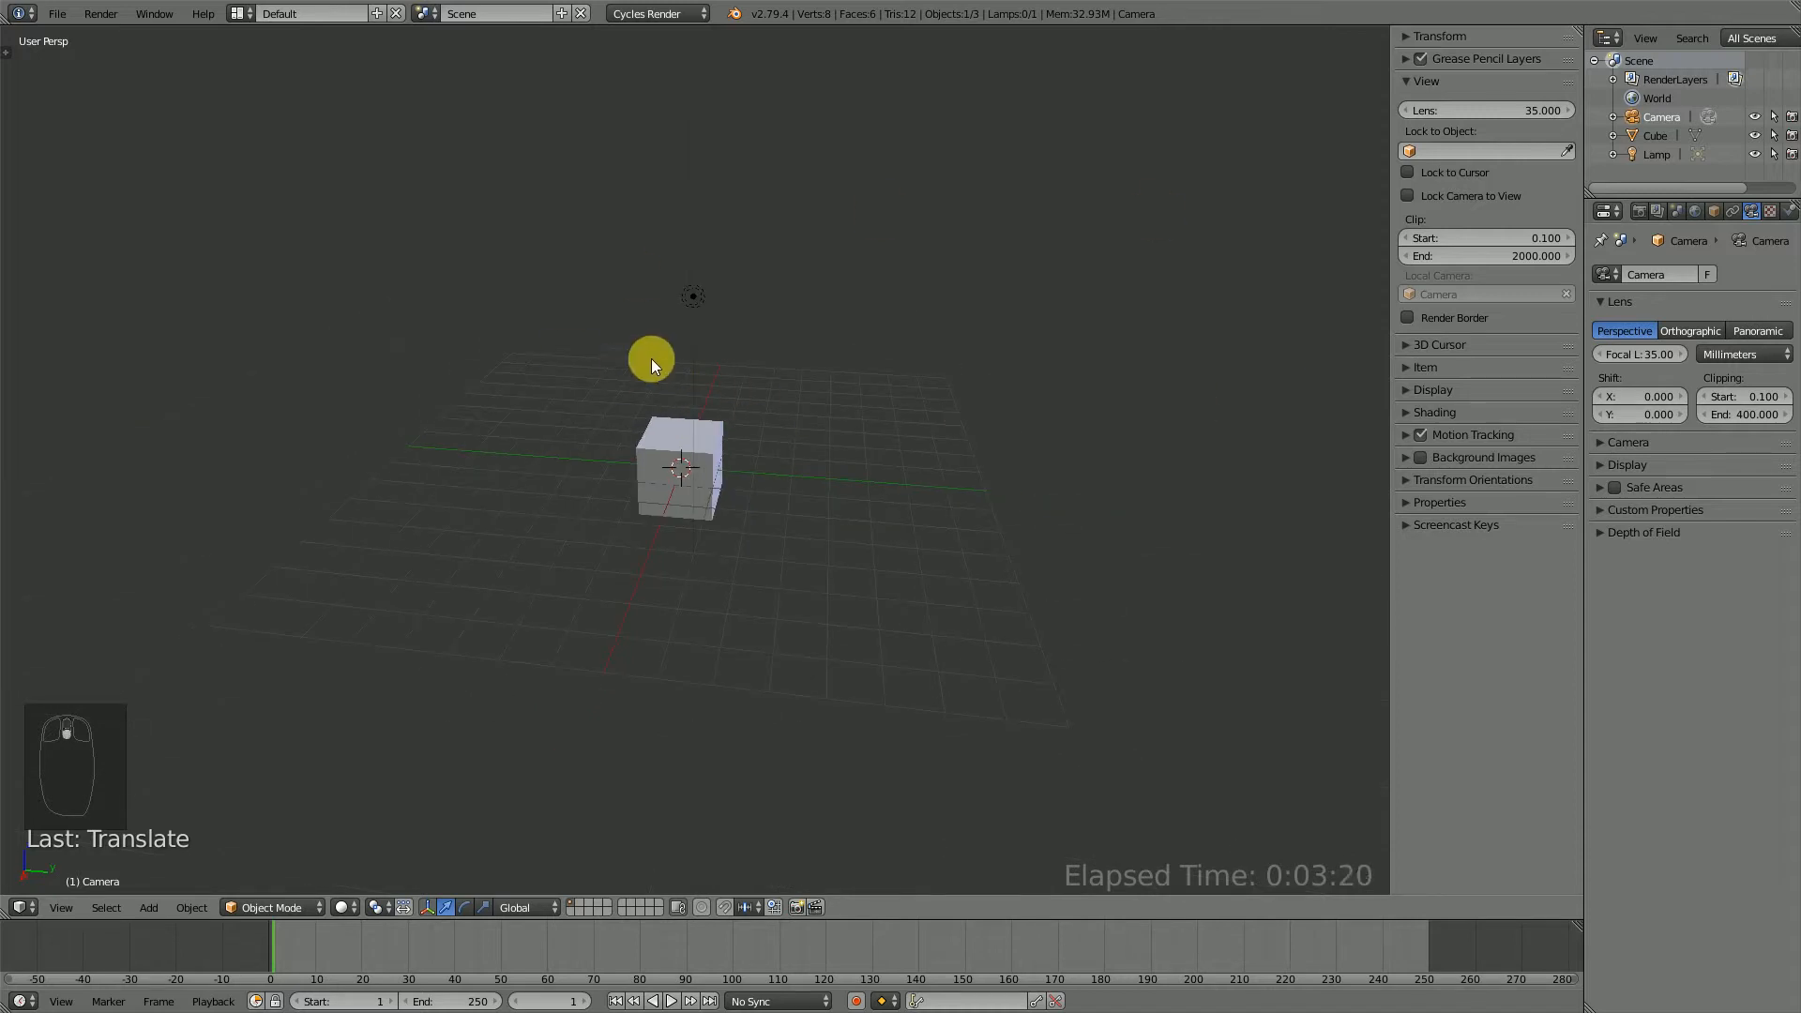
# Undo the camera's clipping and position changes.
pyautogui.hotkey('ctrl', 'z')
pyautogui.hotkey('ctrl', 'z')
pyautogui.hotkey('ctrl', 'z')
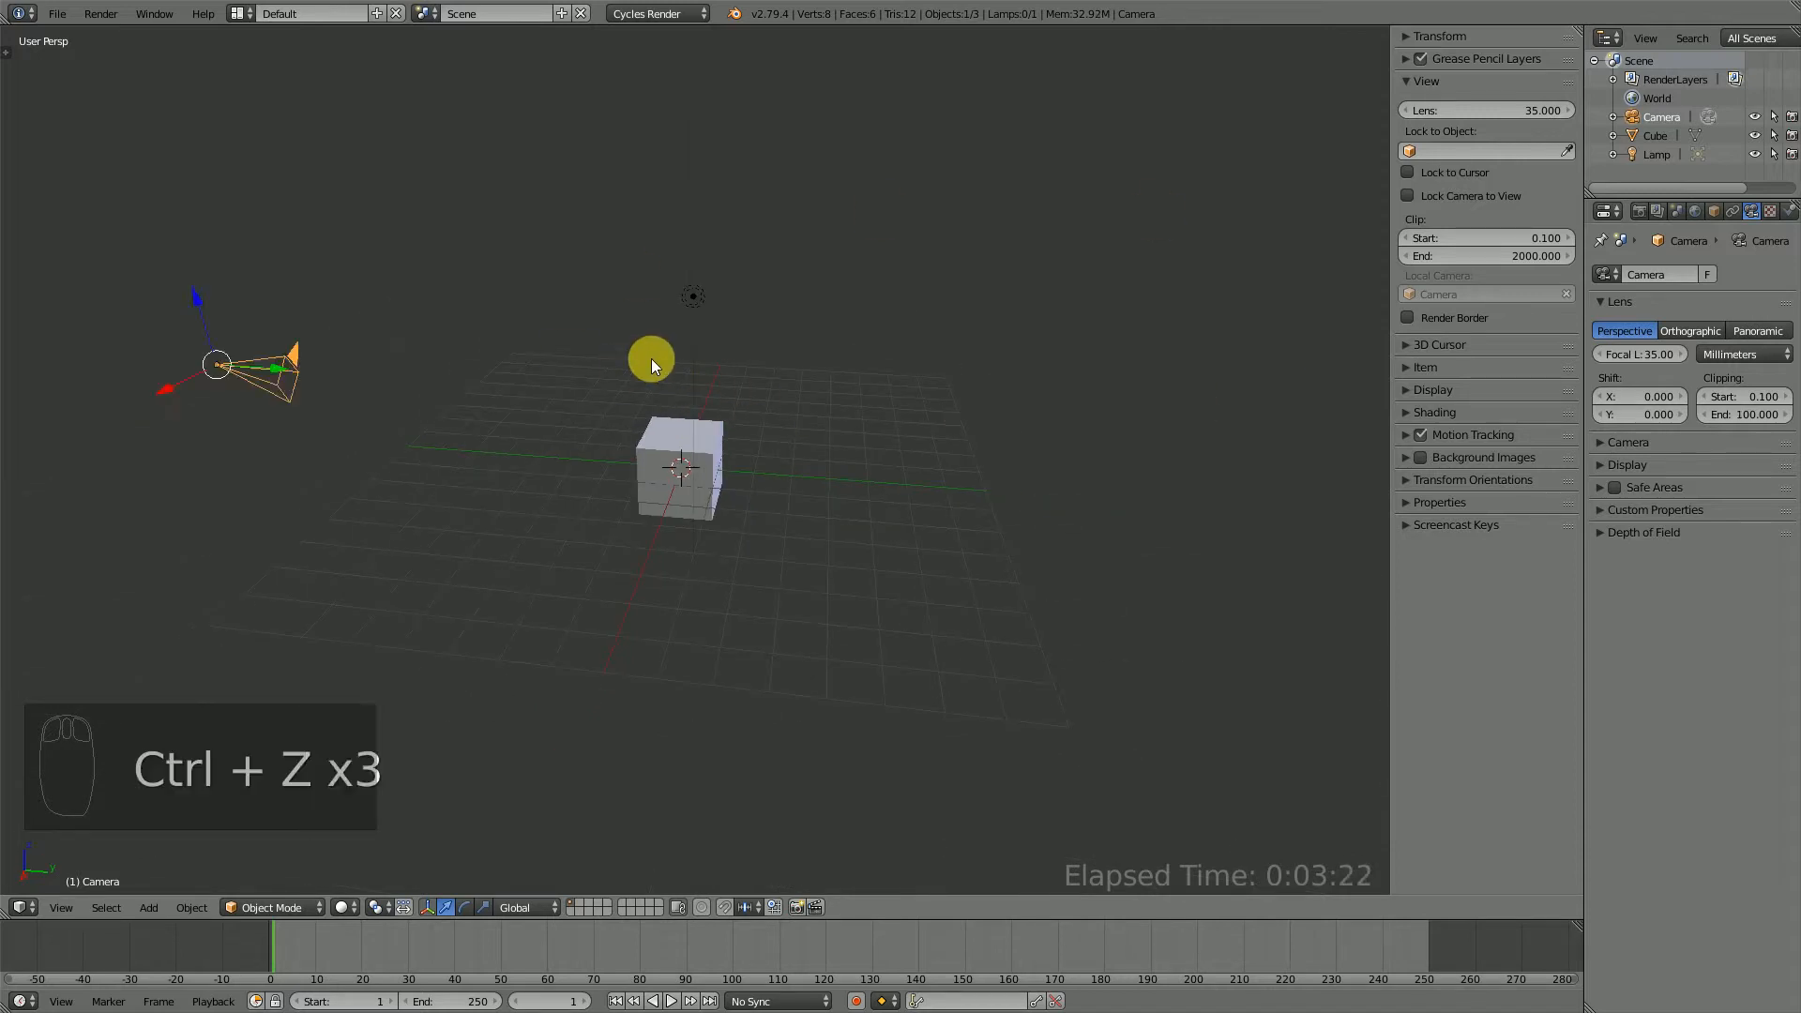
# Lock the camera to the view, reposition it by orbiting around the cube in camera view, and release the lock.
pyautogui.press('KP_0')
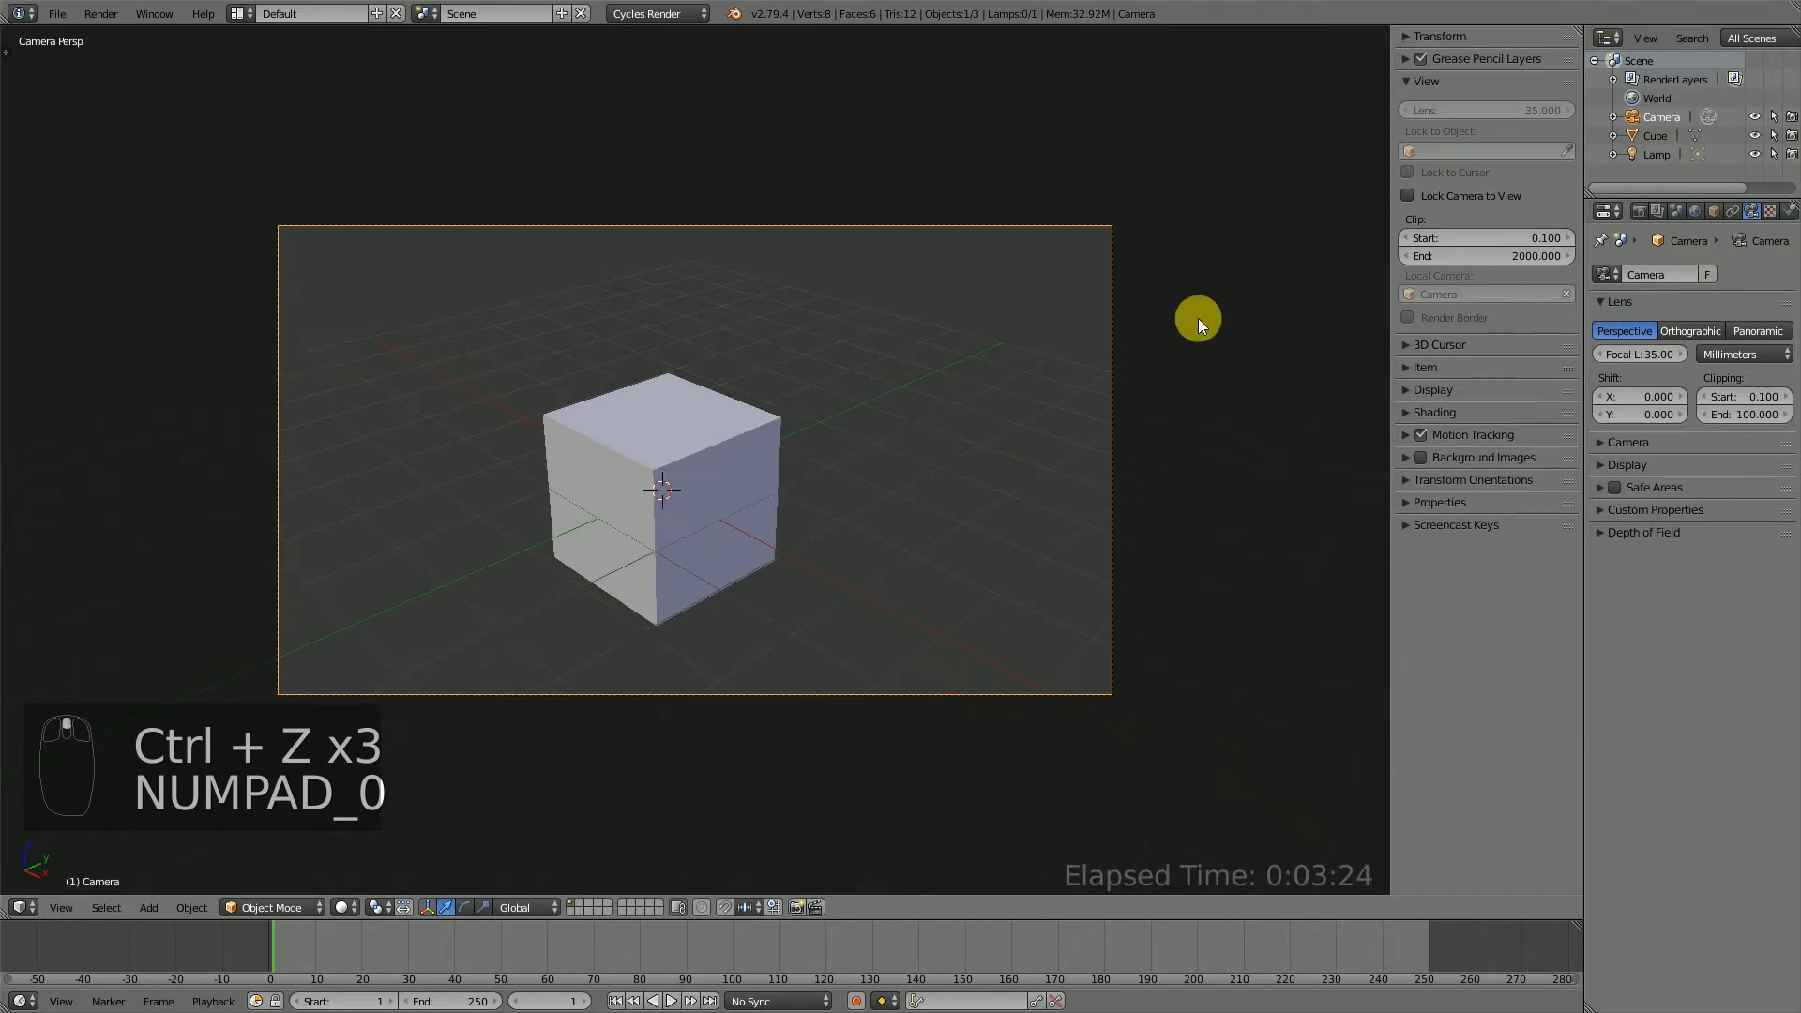
pyautogui.click(1410, 195)
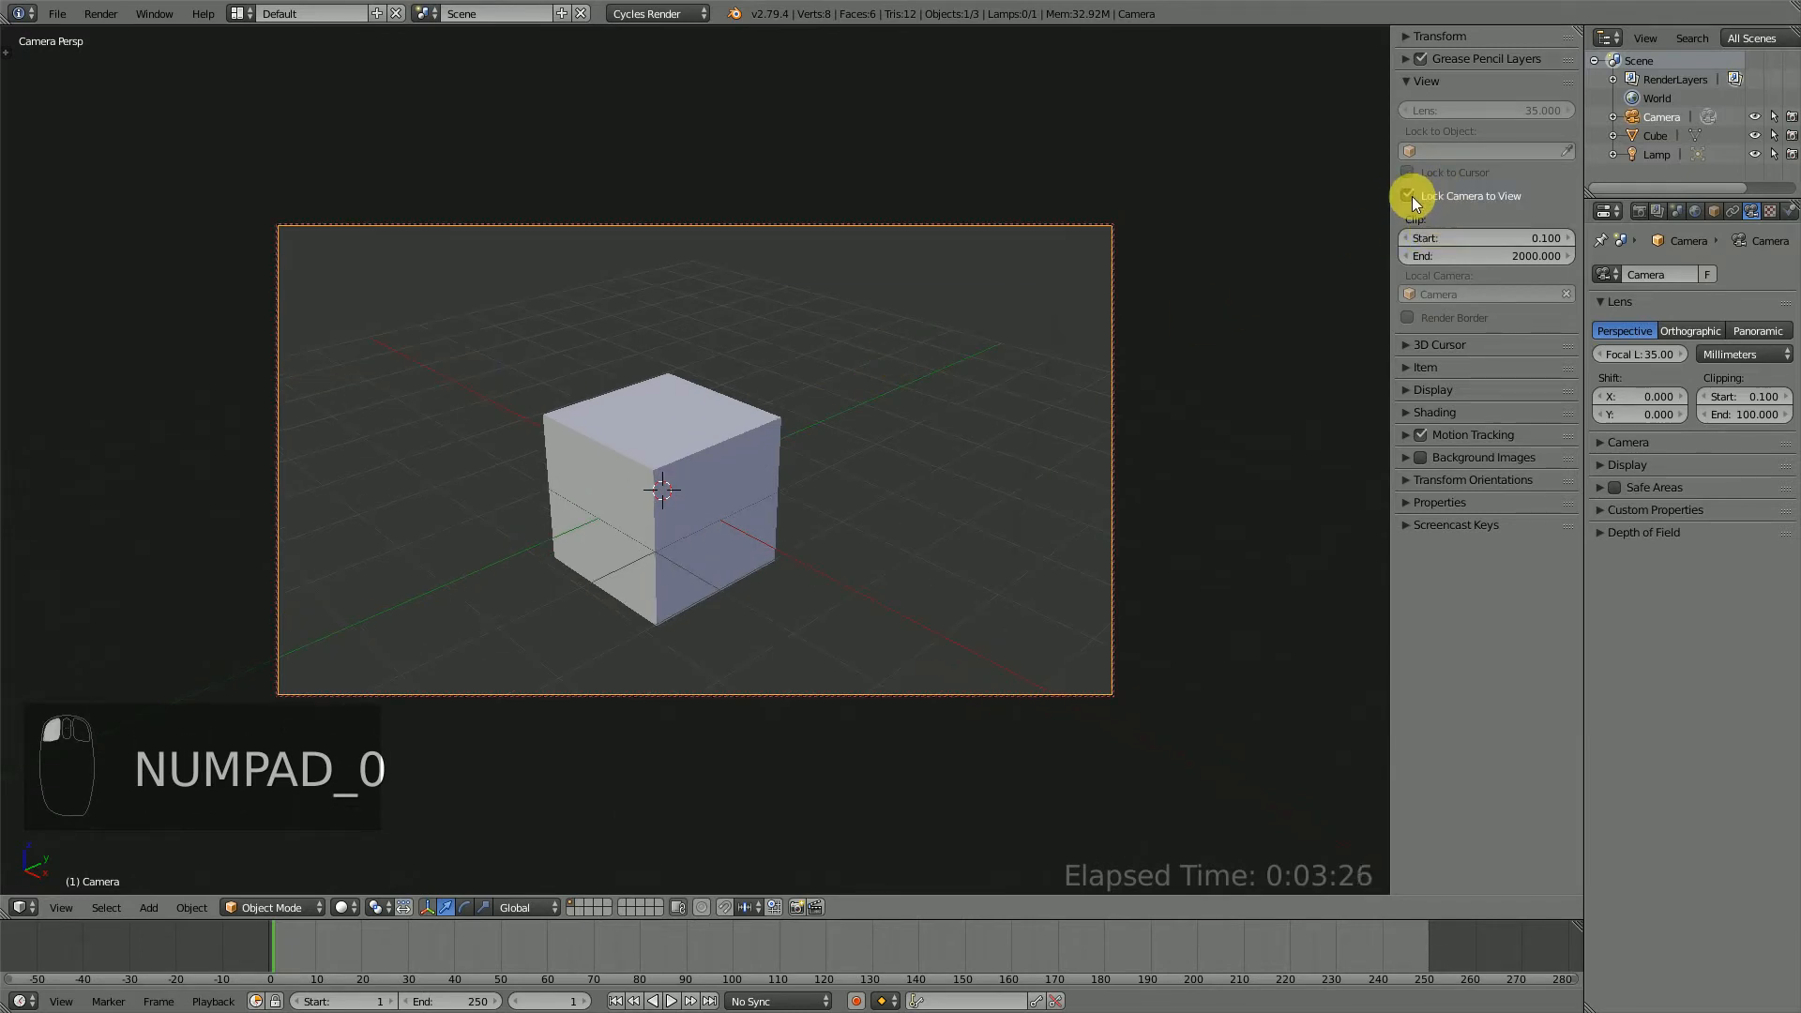
pyautogui.moveTo(968, 396); pyautogui.dragTo(636, 240, button='middle')
pyautogui.moveTo(685, 318); pyautogui.dragTo(709, 312, button='middle')
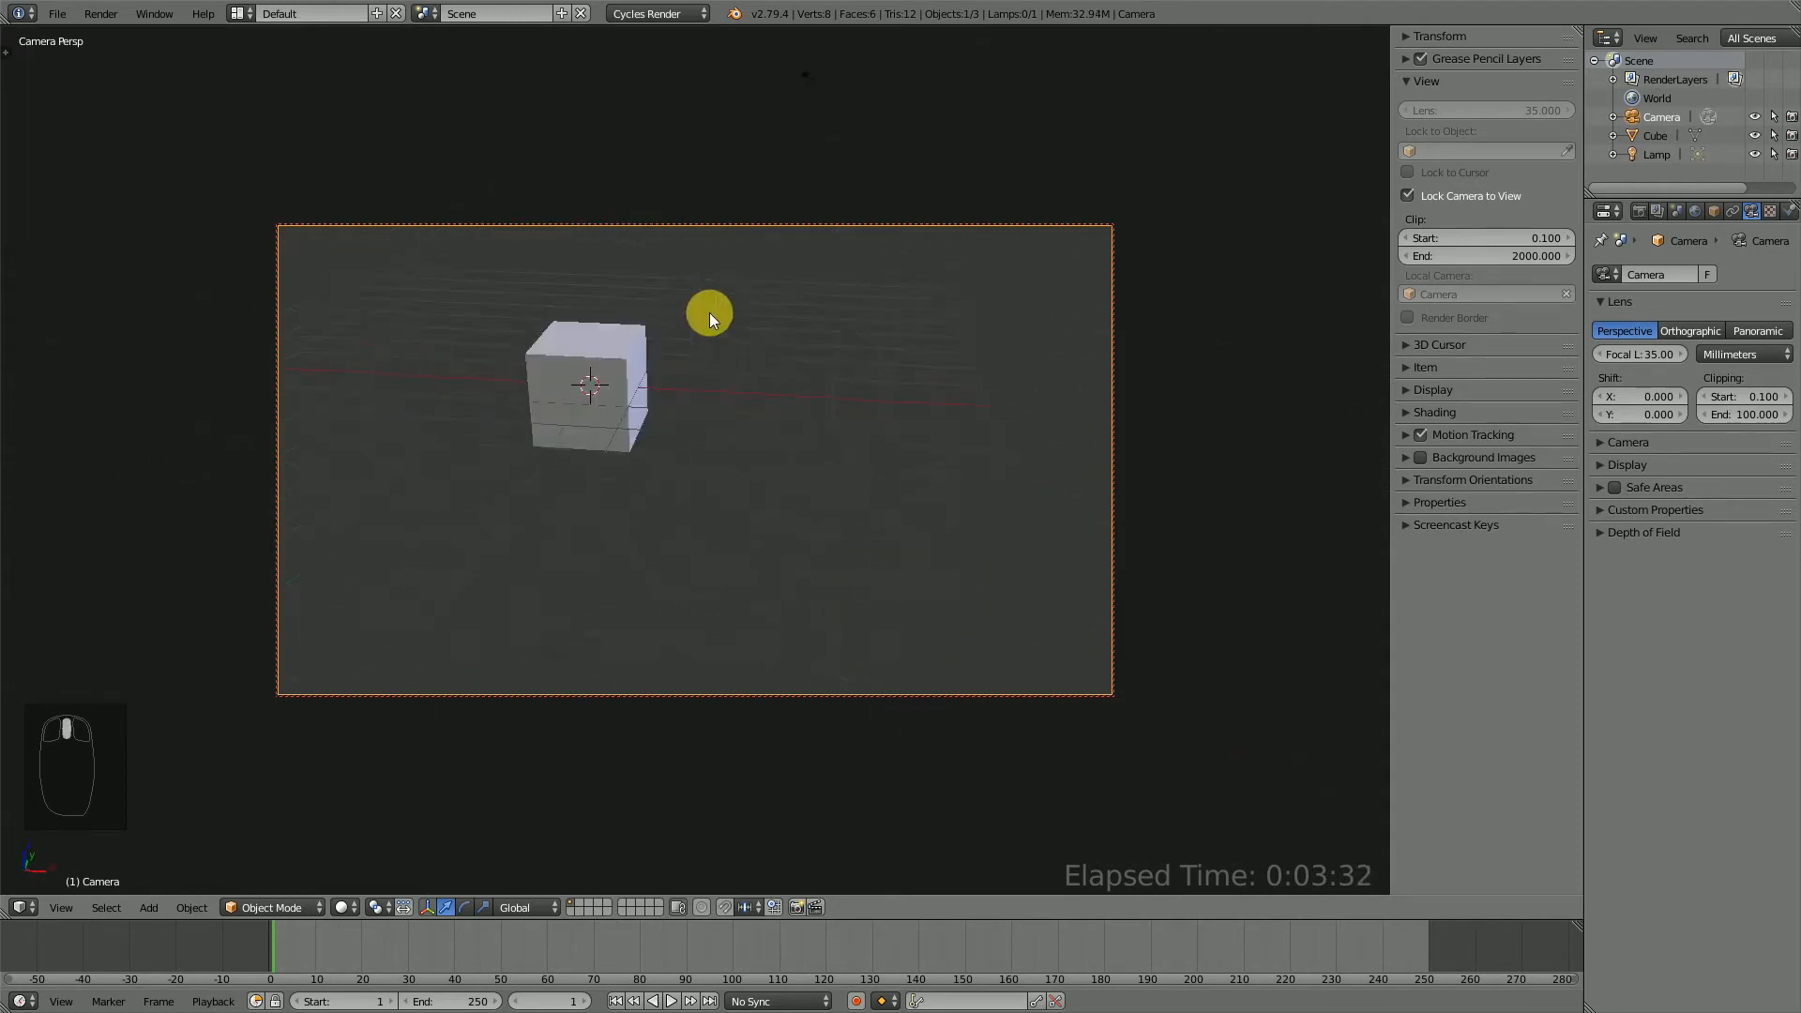
pyautogui.click(1407, 195)
# Orbit to a new low perspective of the cube and align the camera to that view.
pyautogui.moveTo(883, 272); pyautogui.dragTo(600, 354, button='middle')
pyautogui.scroll(-6, 746, 376)
pyautogui.scroll(4, 747, 376)
pyautogui.moveTo(745, 380); pyautogui.dragTo(885, 381, button='middle')
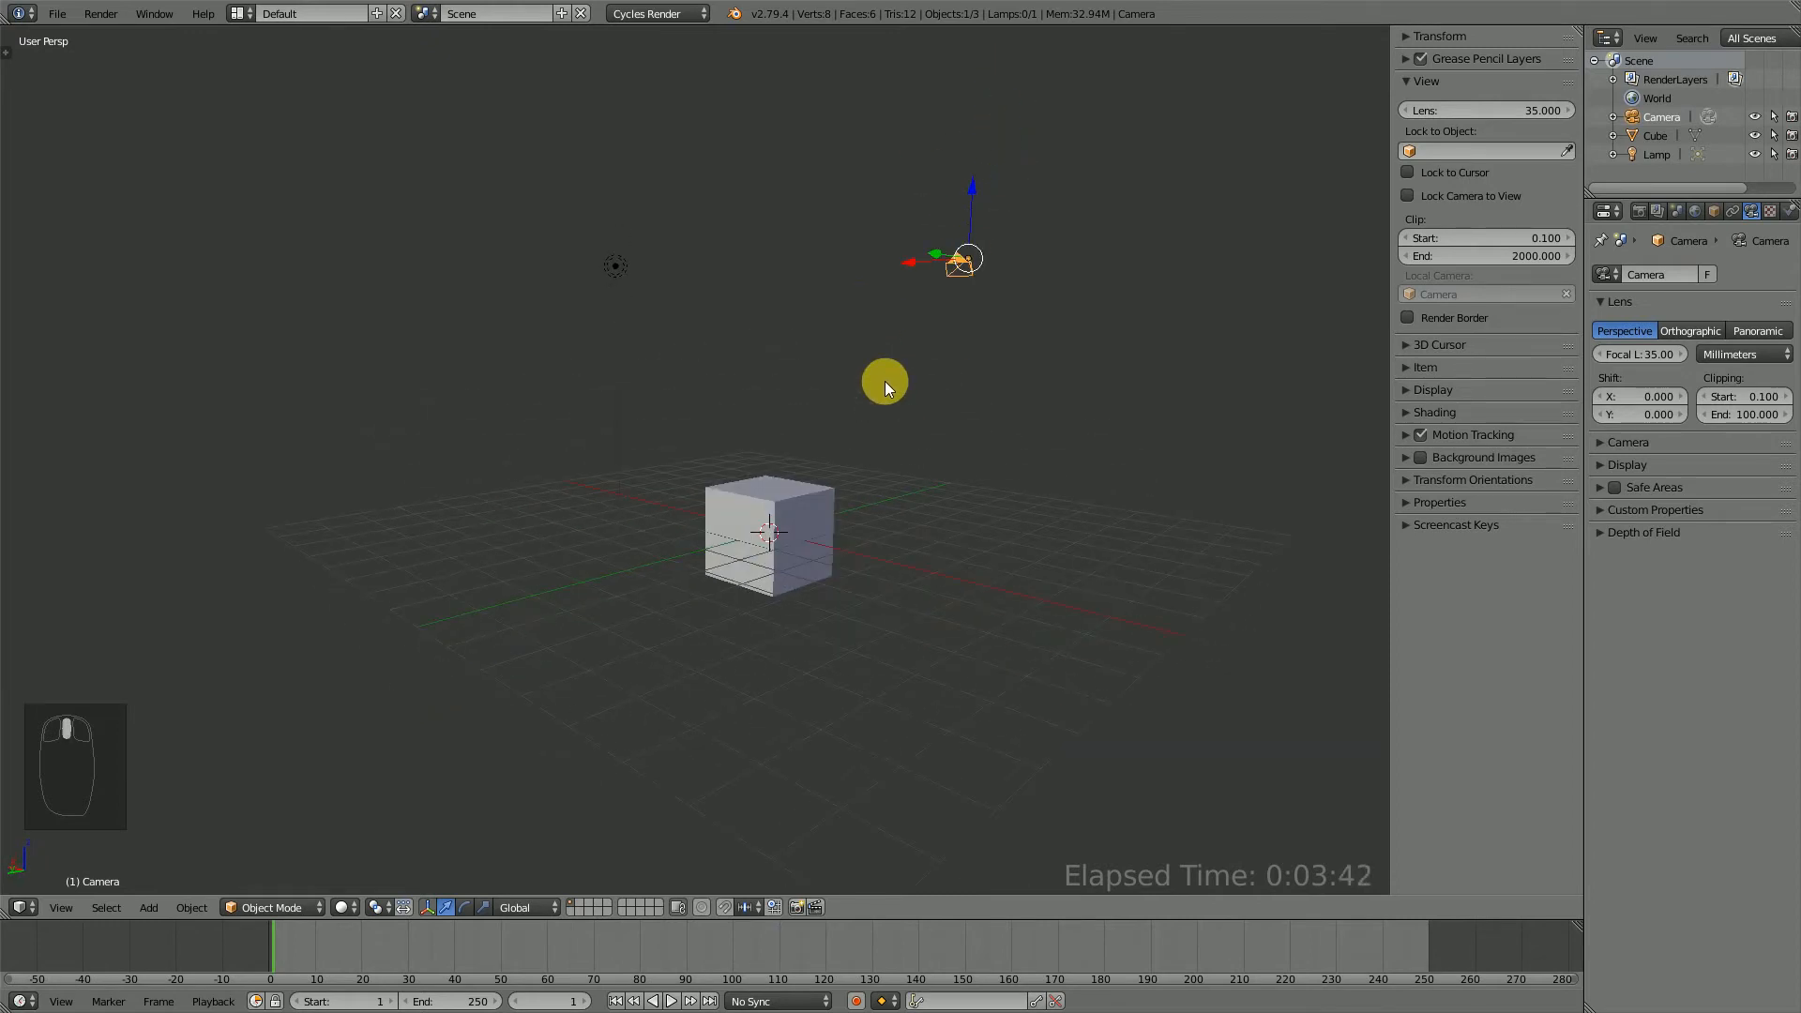
pyautogui.press('ctrl+alt+KP_0')
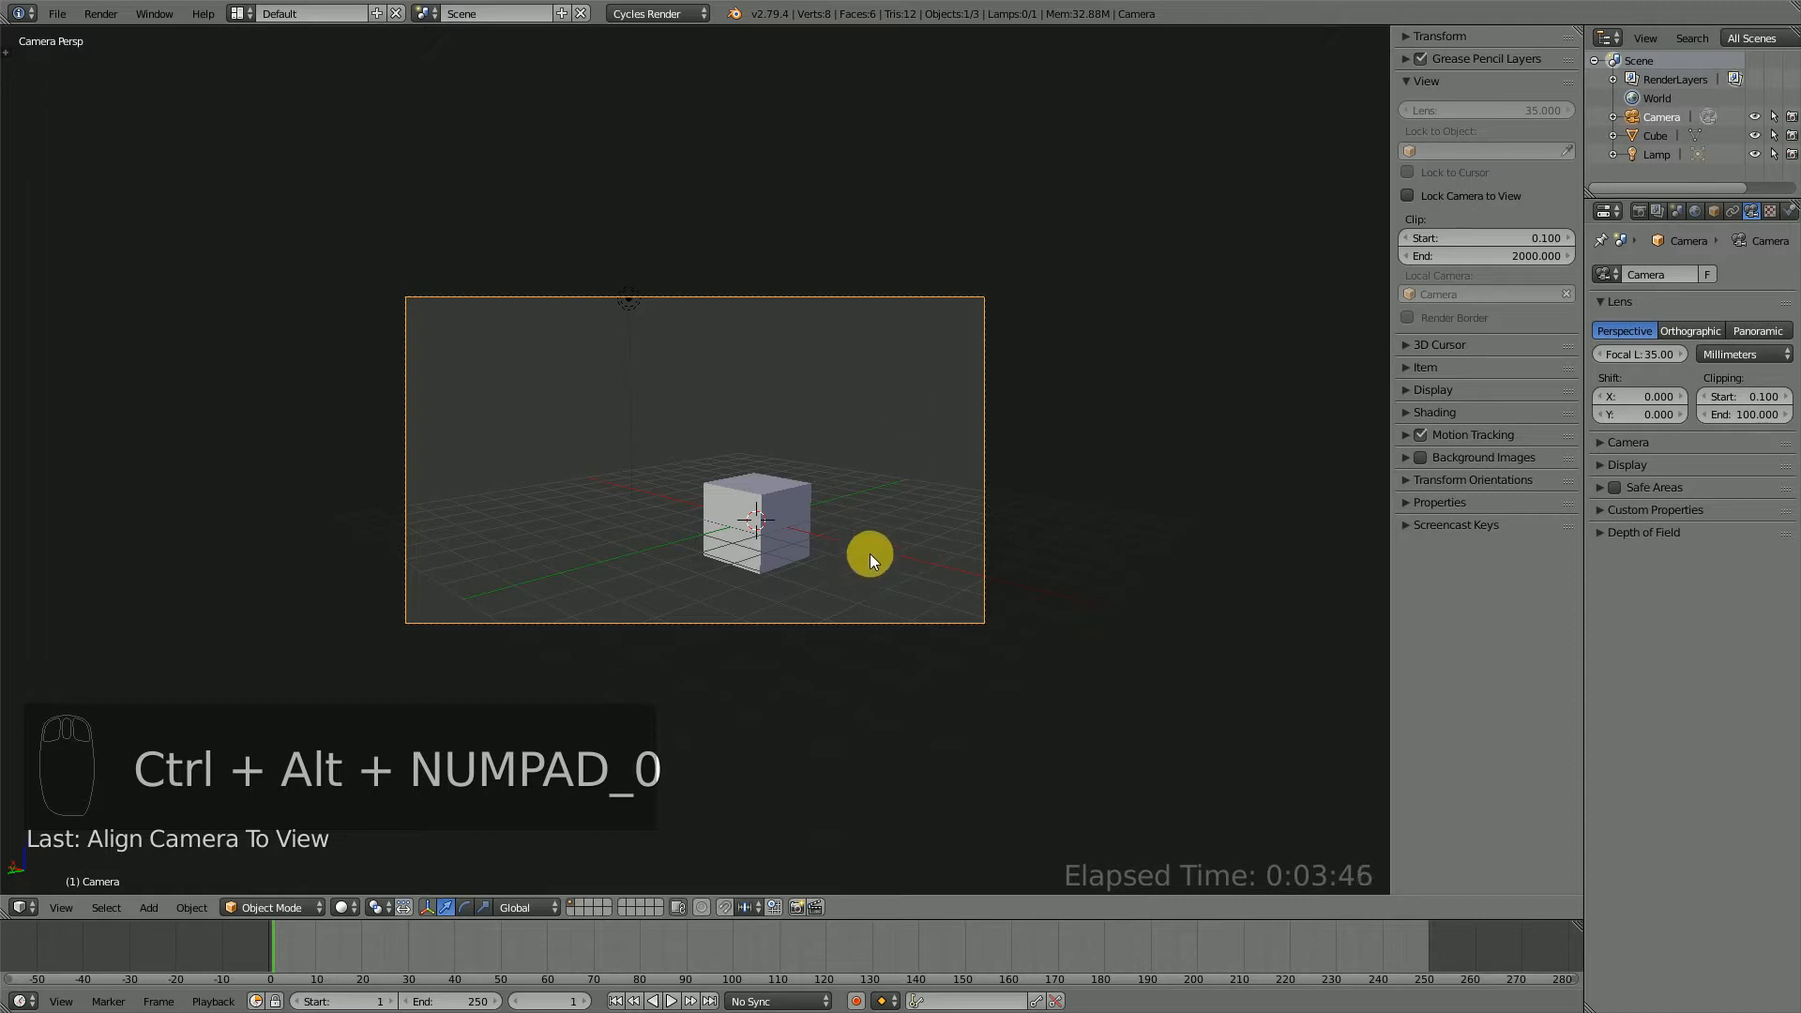
# Collapse the View settings, expand Display, show the world's surface settings, and turn on World Background in the 3D view.
pyautogui.moveTo(923, 510); pyautogui.dragTo(733, 542, button='middle')
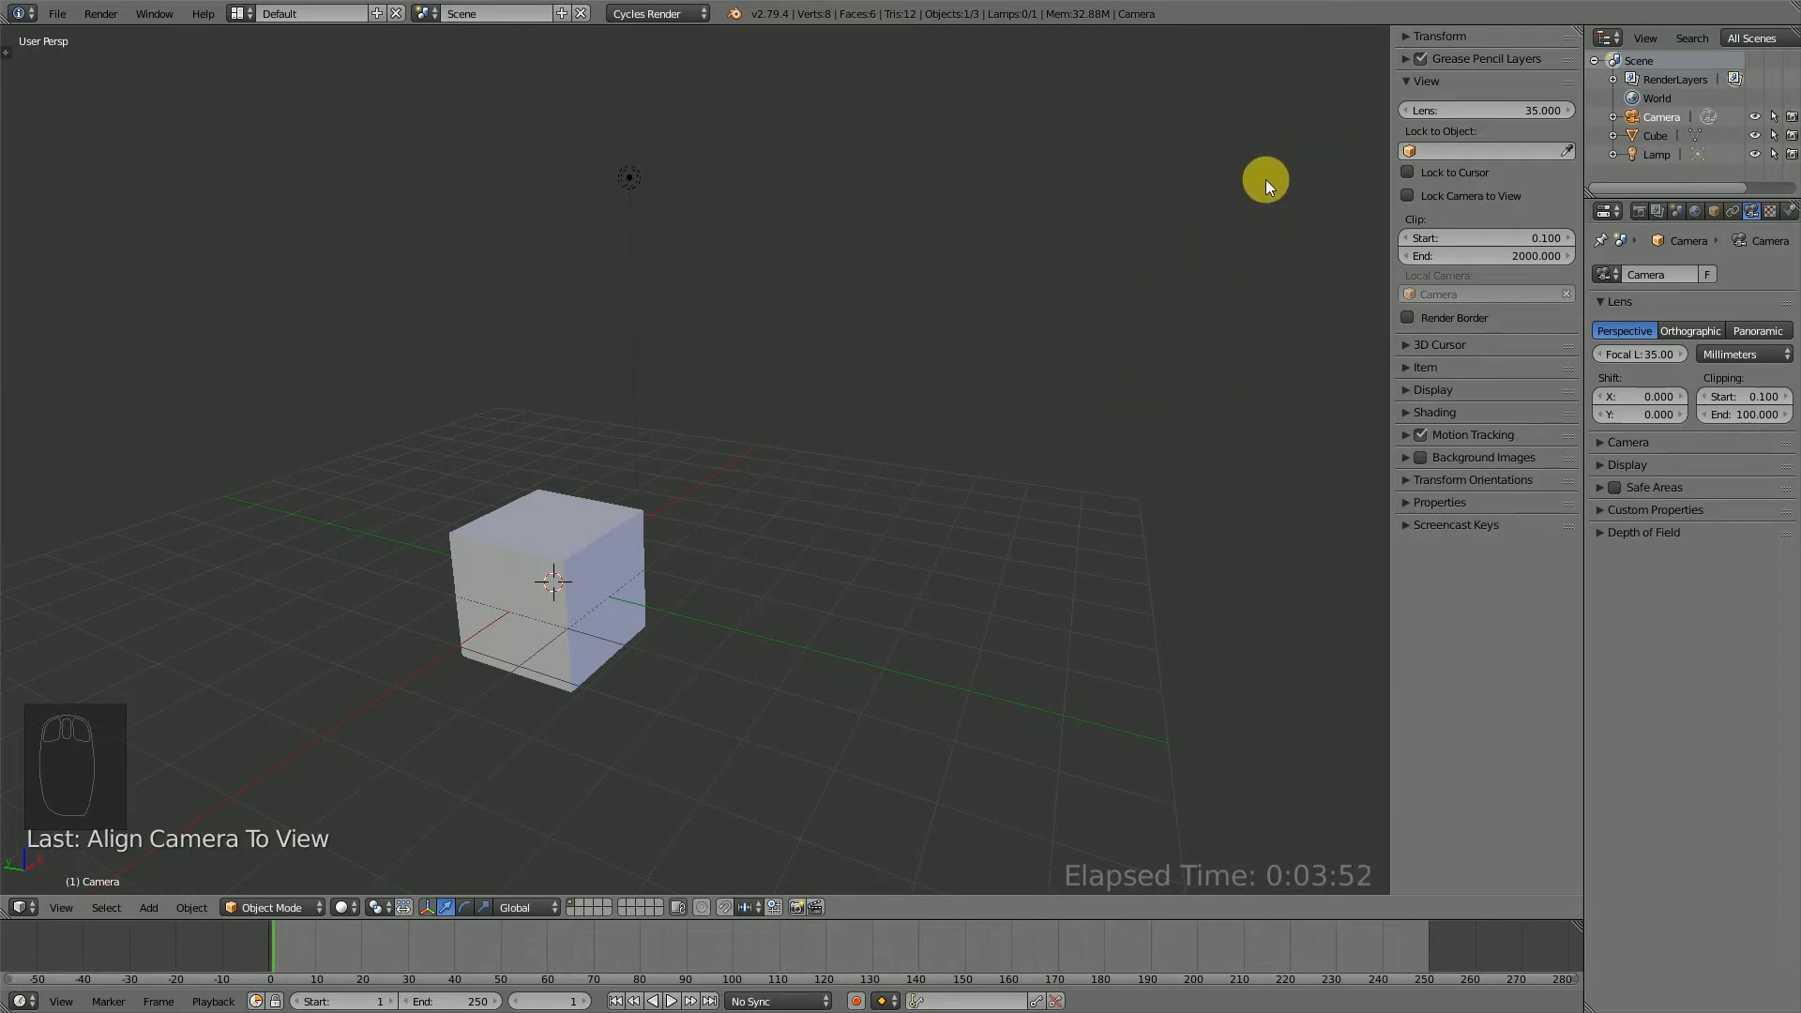
pyautogui.click(1418, 84)
pyautogui.click(1416, 150)
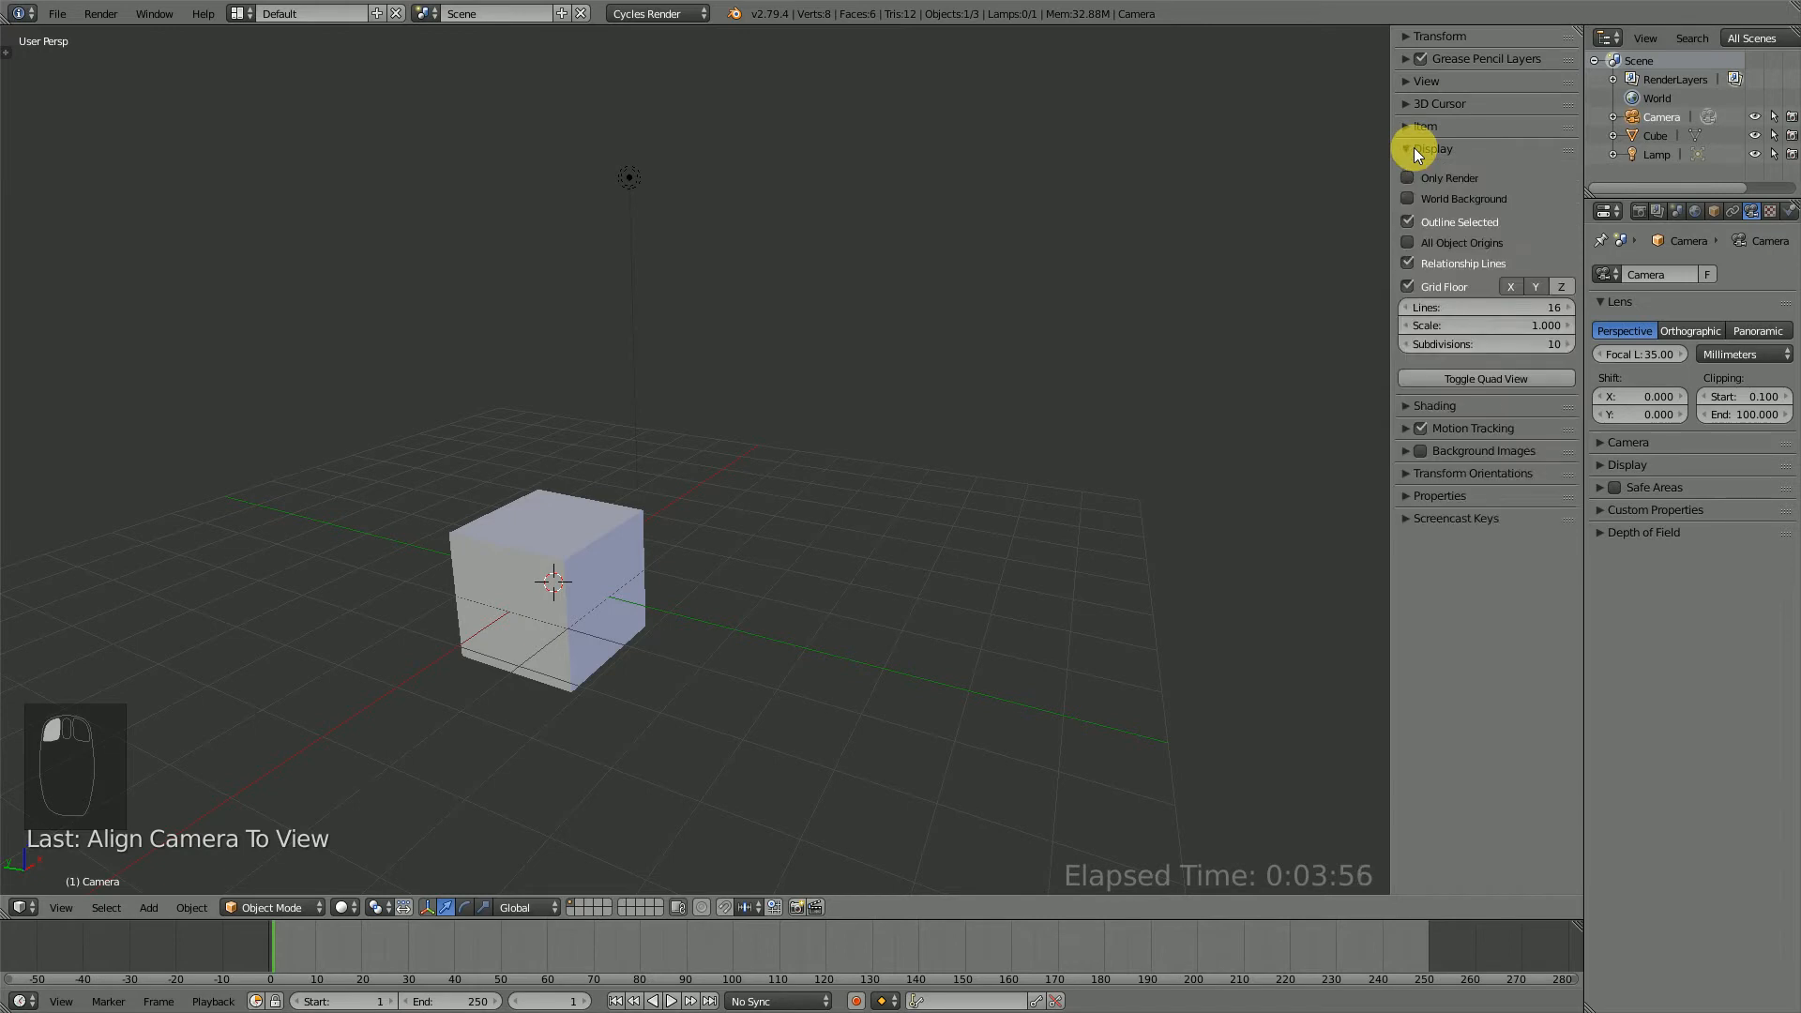
pyautogui.moveTo(707, 600); pyautogui.dragTo(1163, 465, button='middle')
pyautogui.click(1694, 212)
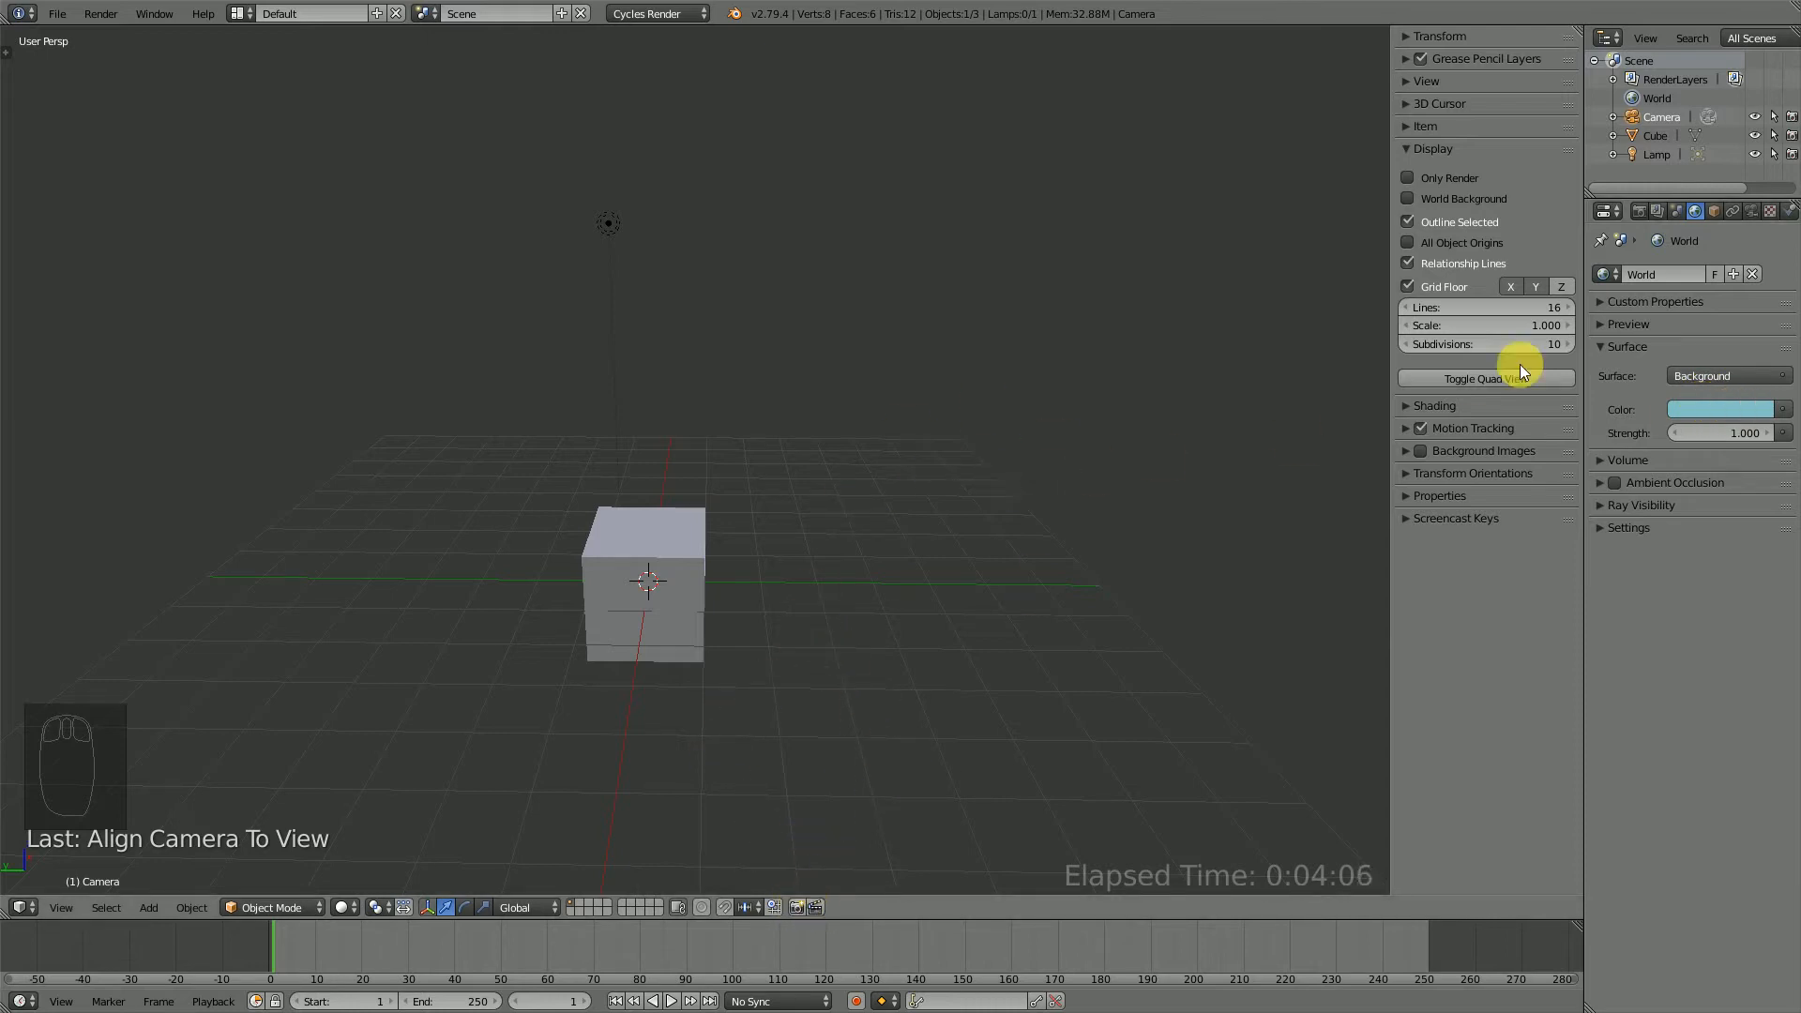
pyautogui.click(1408, 198)
pyautogui.moveTo(810, 467); pyautogui.dragTo(900, 453, button='middle')
# Change the world's surface color to pale pink, and turn off World Background in the 3D view.
pyautogui.click(1703, 409)
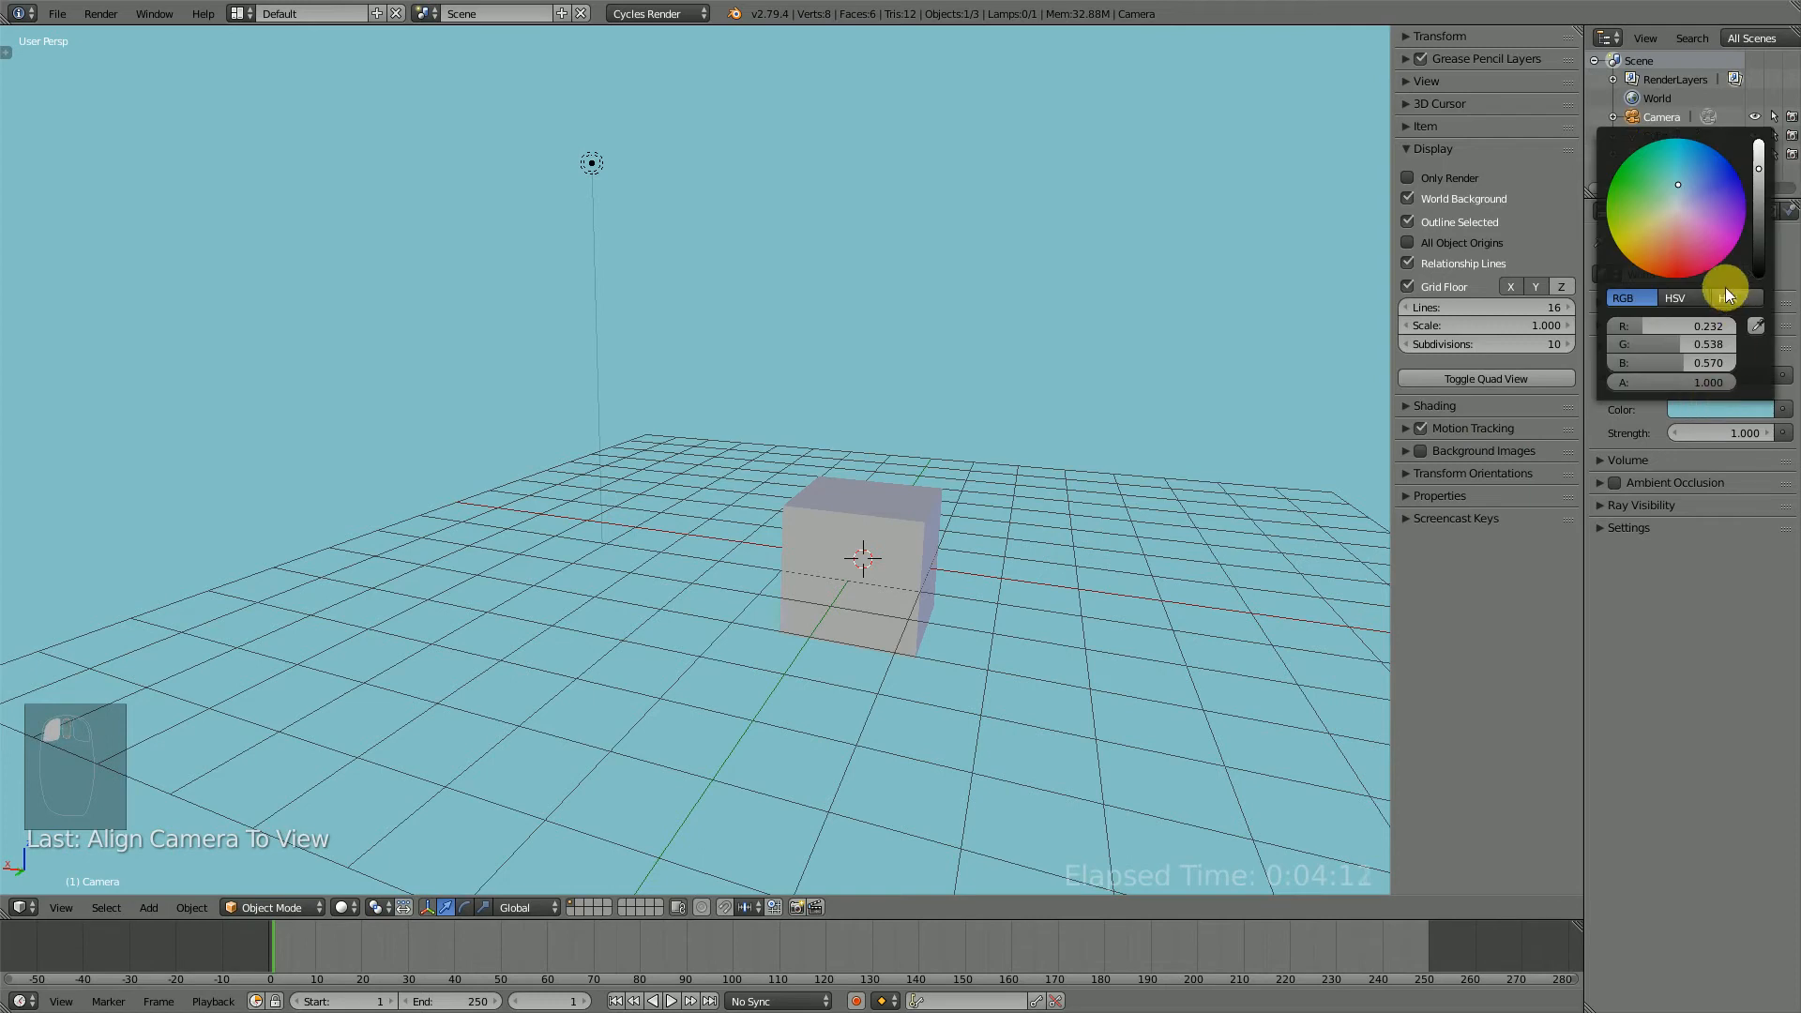
pyautogui.moveTo(1687, 212)
pyautogui.mouseDown()
pyautogui.moveTo(1700, 201)
pyautogui.moveTo(1688, 217)
pyautogui.mouseUp()
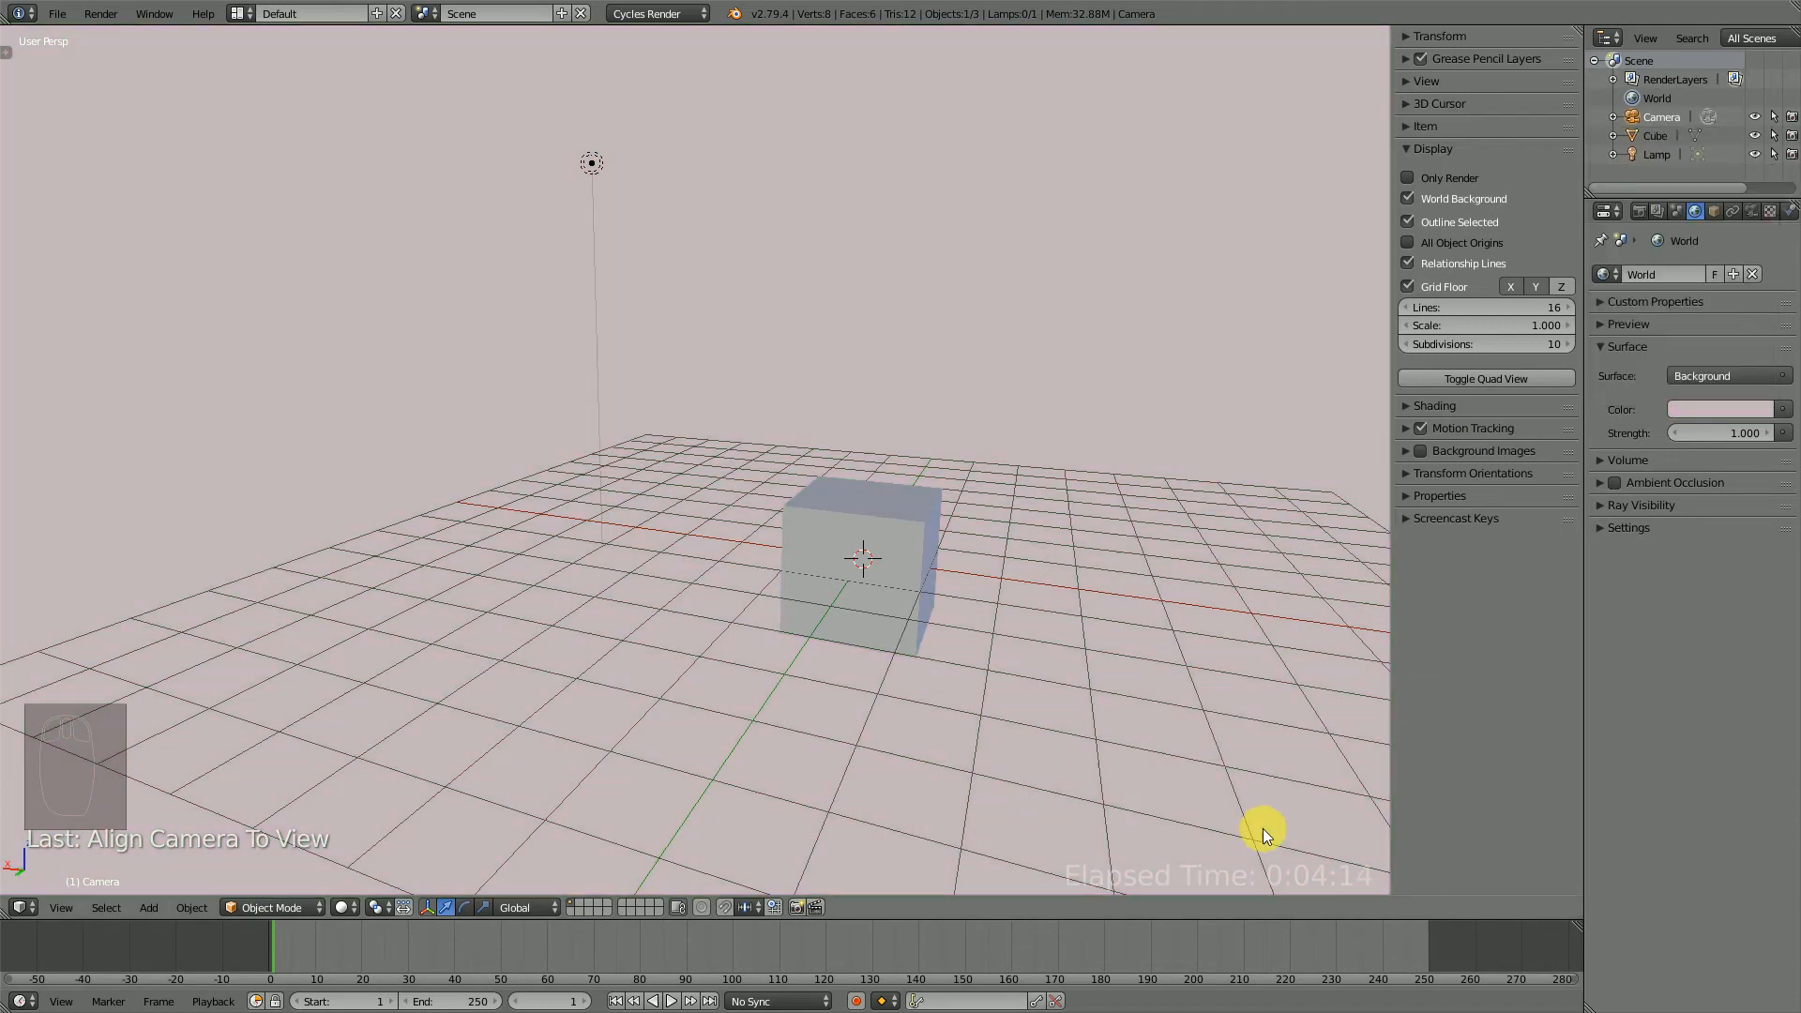
pyautogui.click(1410, 199)
# Hide the 3D view's properties sidebar and orbit around the cube.
pyautogui.press('n')
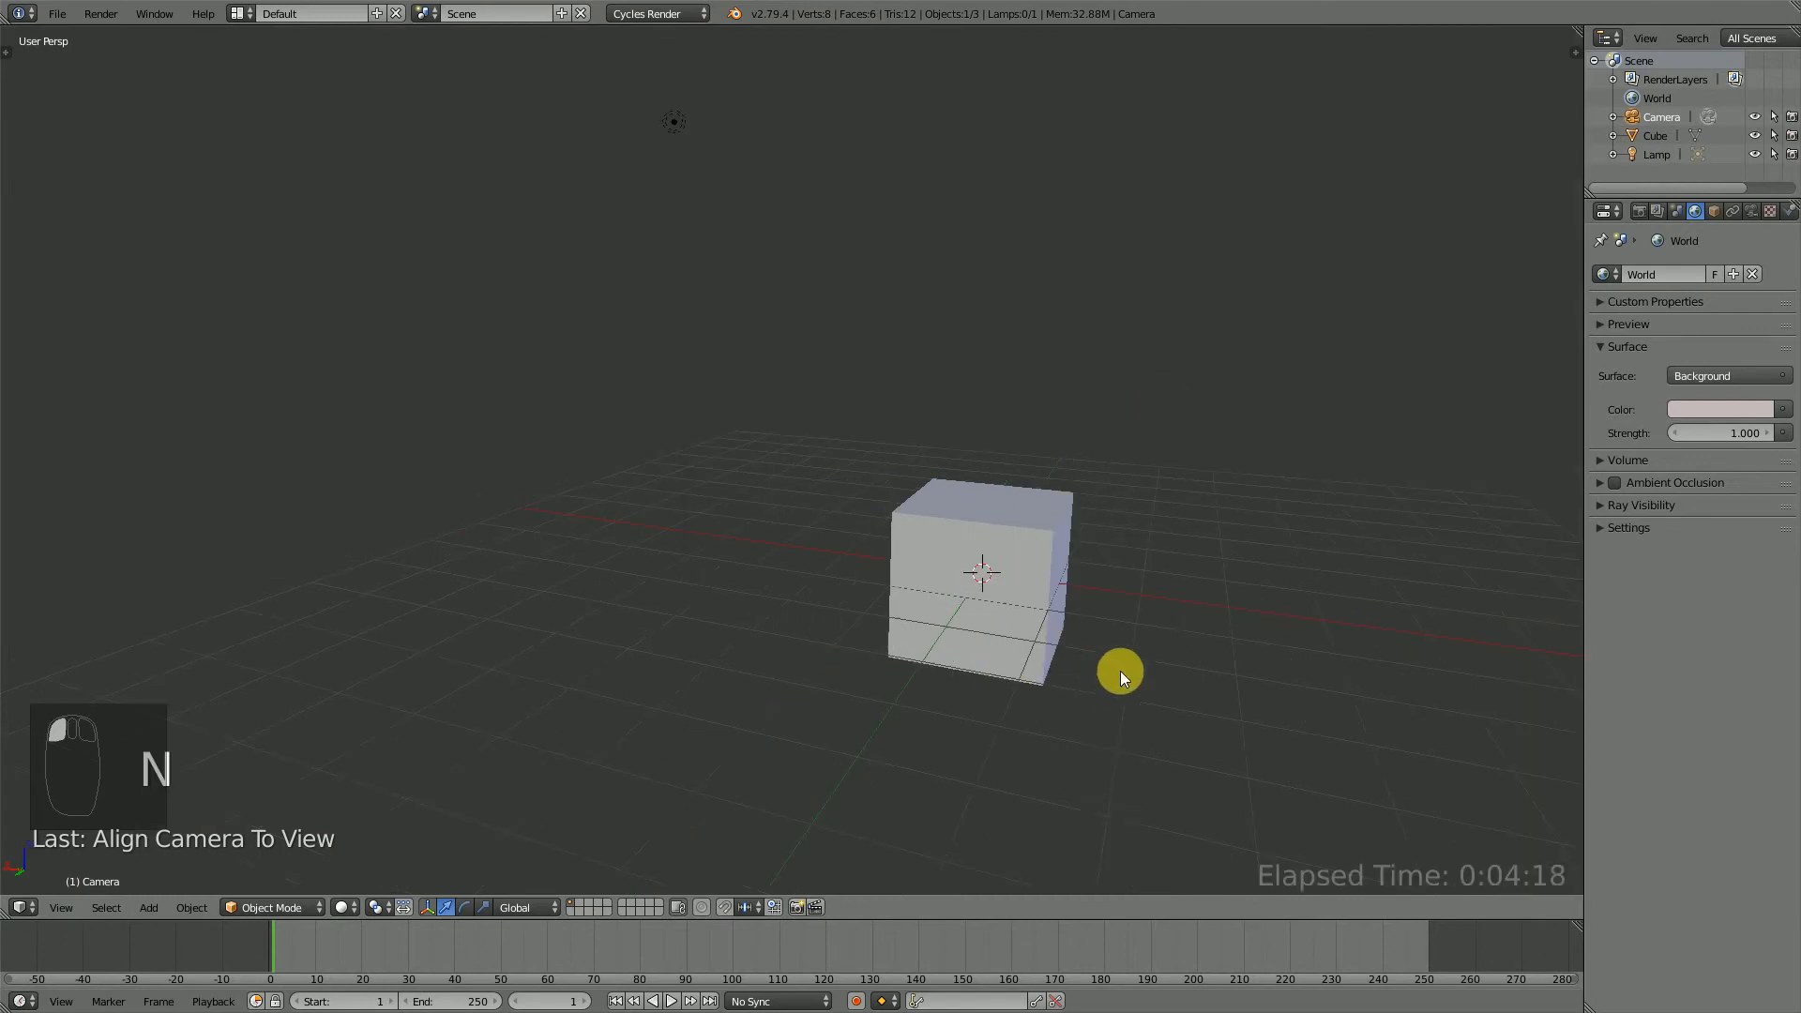
pyautogui.moveTo(1120, 672); pyautogui.dragTo(1039, 651, button='middle')
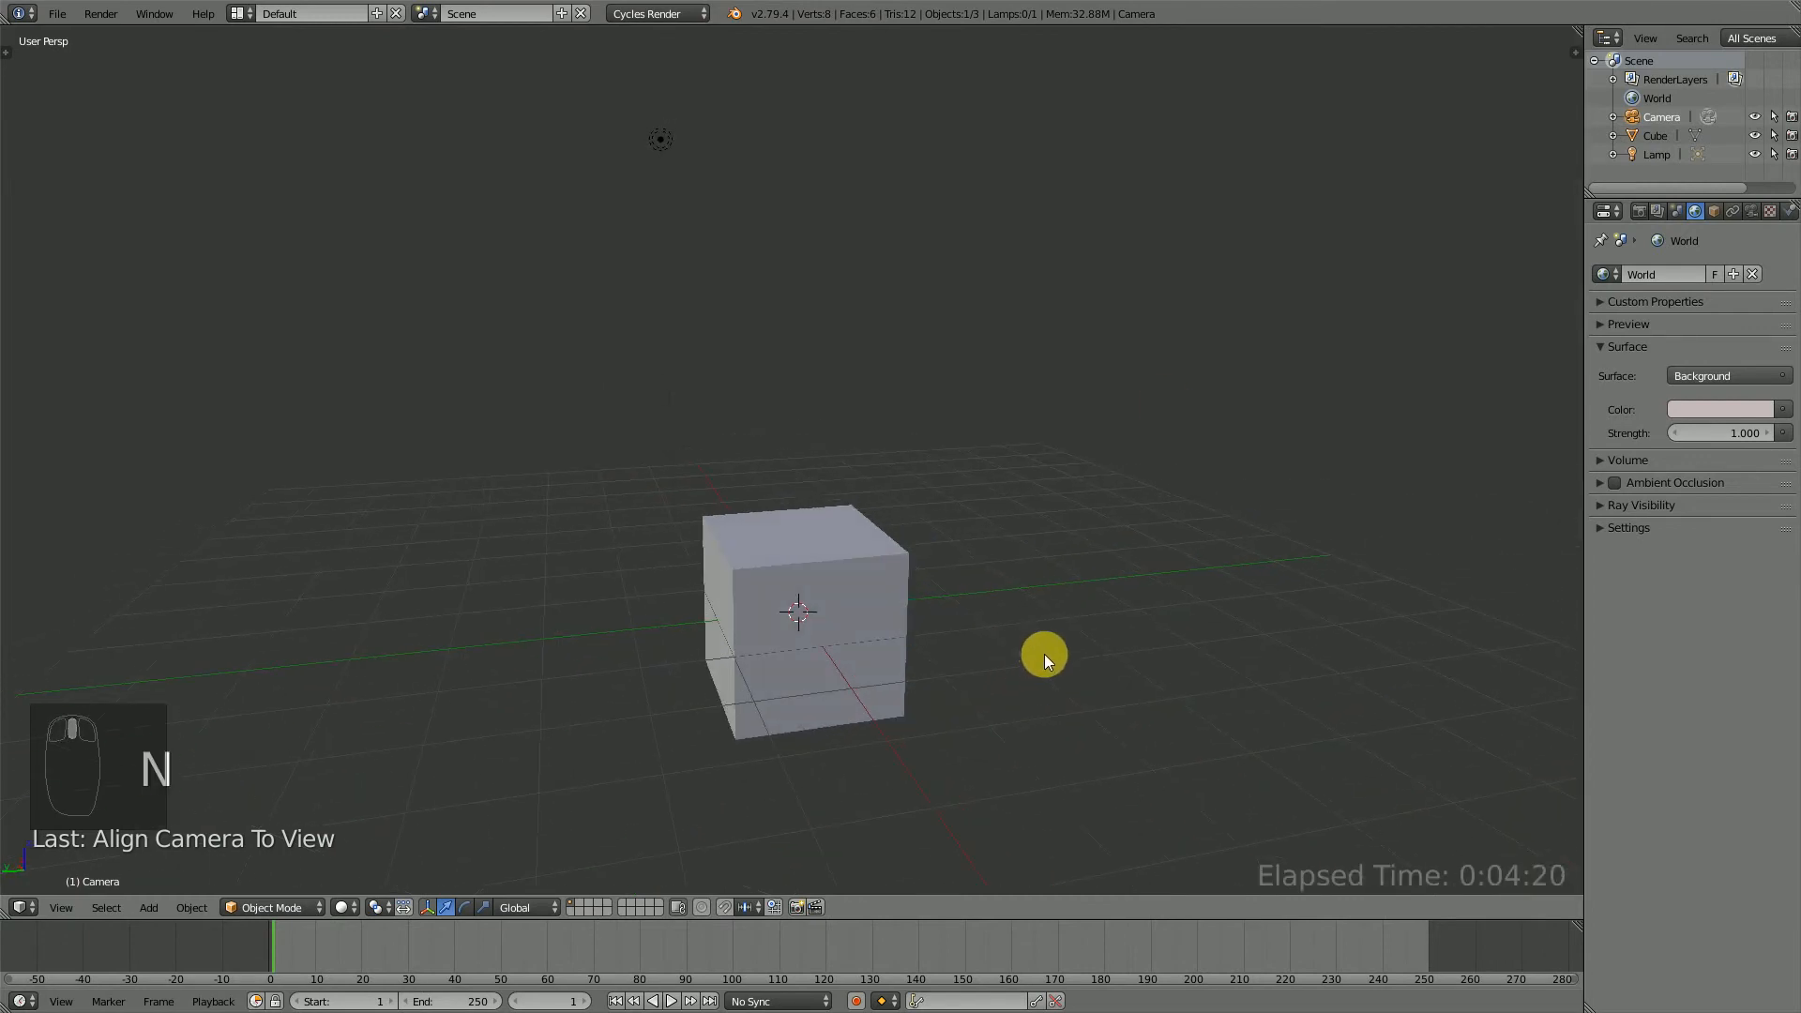
pyautogui.scroll(-1, 1044, 656)
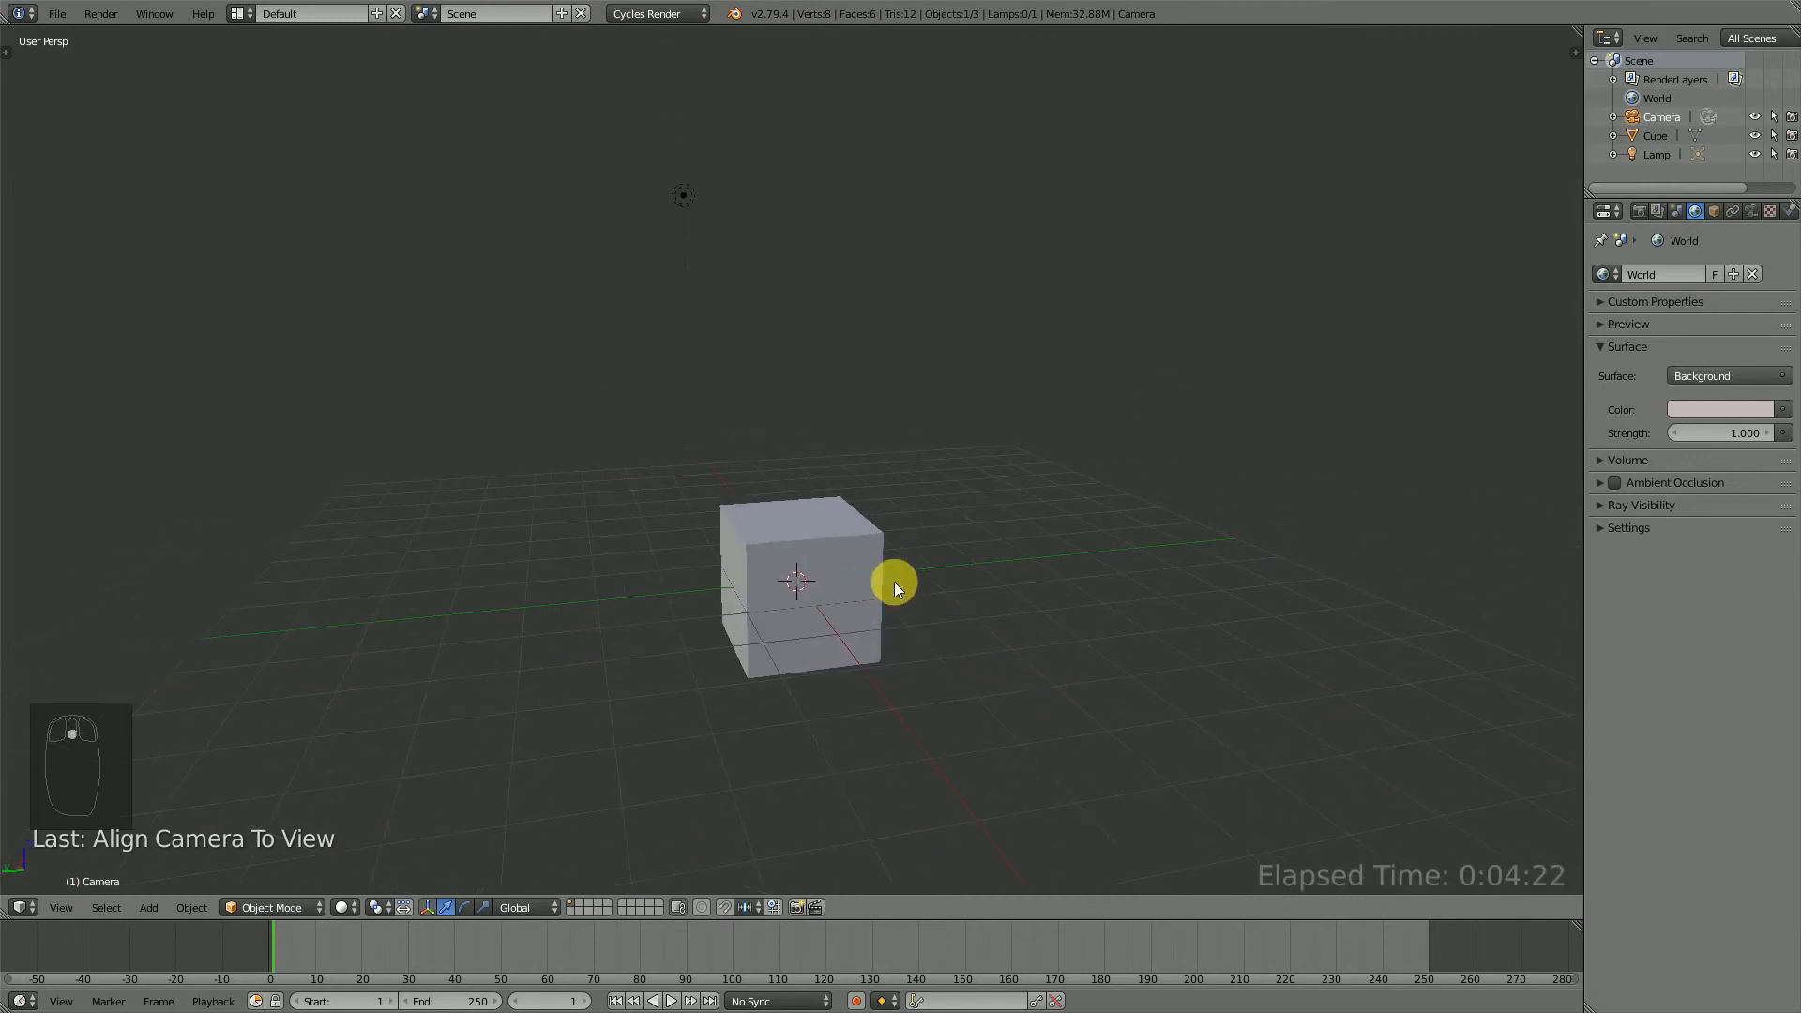
pyautogui.moveTo(893, 581); pyautogui.dragTo(1015, 623, button='middle')
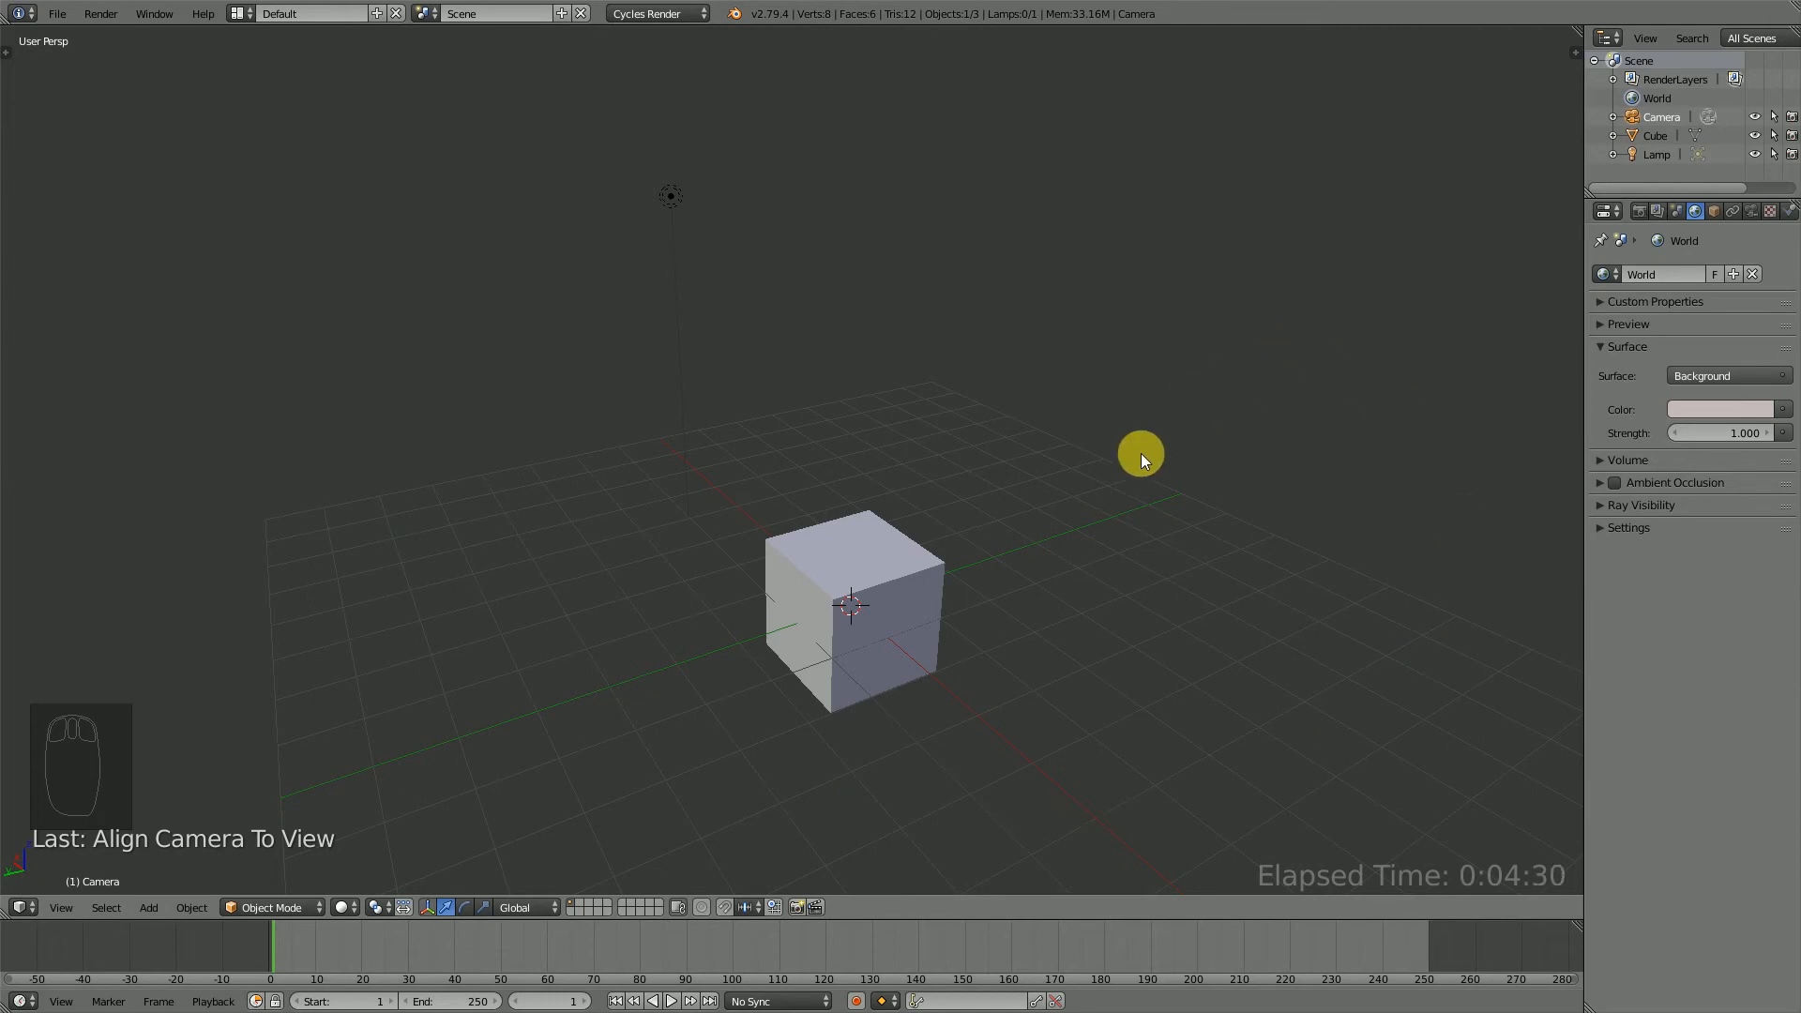
# Leave full screen in Blender, switch to the DeepL translator page in the browser and show it in full screen.
pyautogui.hotkey('alt', 'F11')
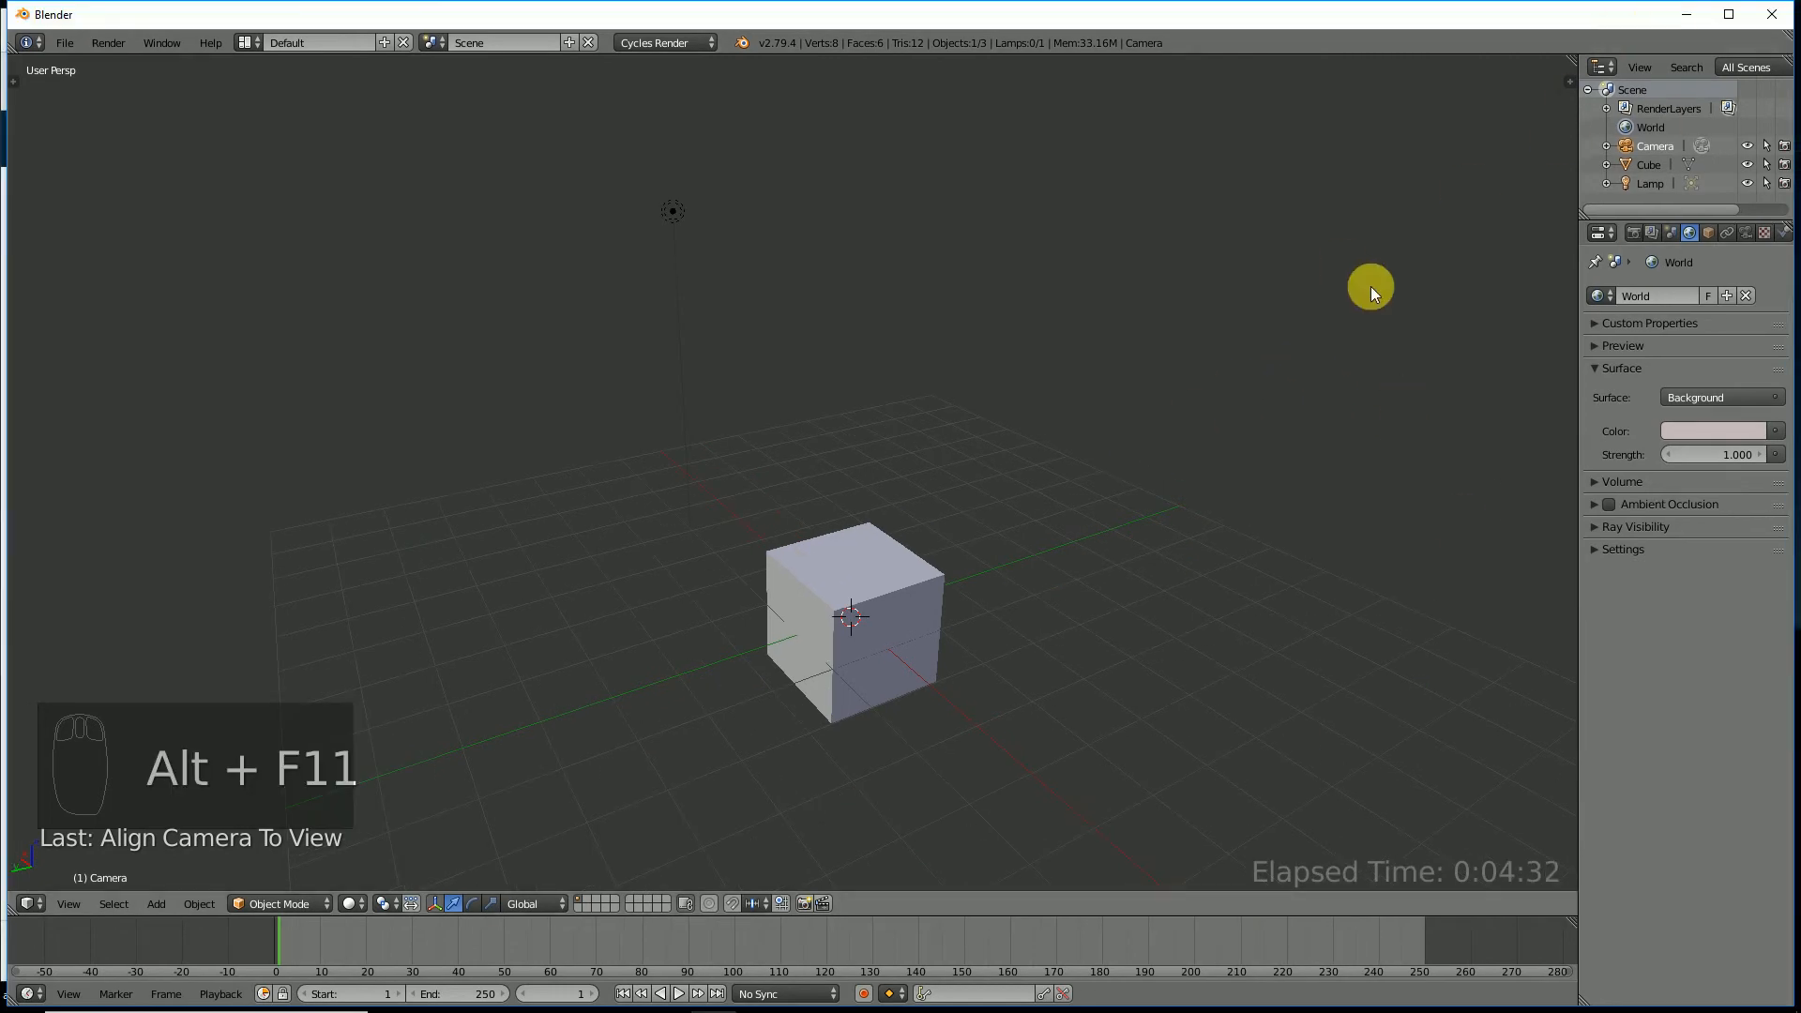
pyautogui.click(1685, 14)
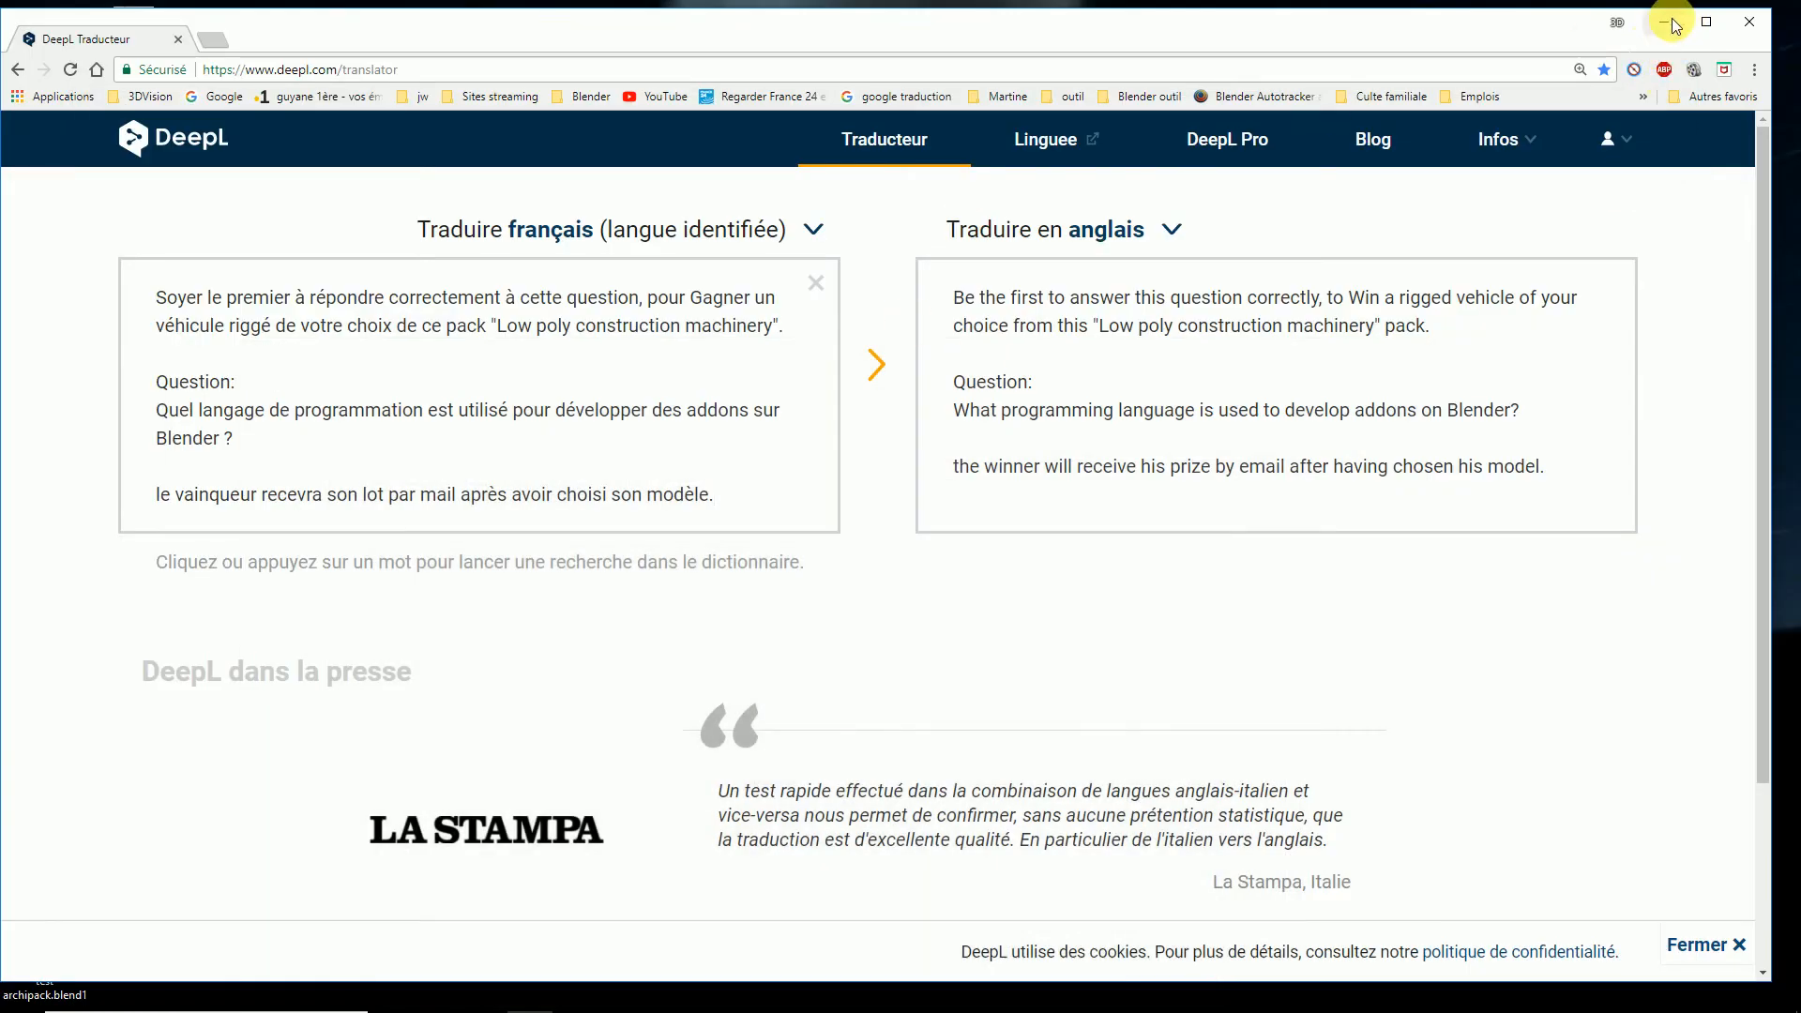
pyautogui.click(1706, 21)
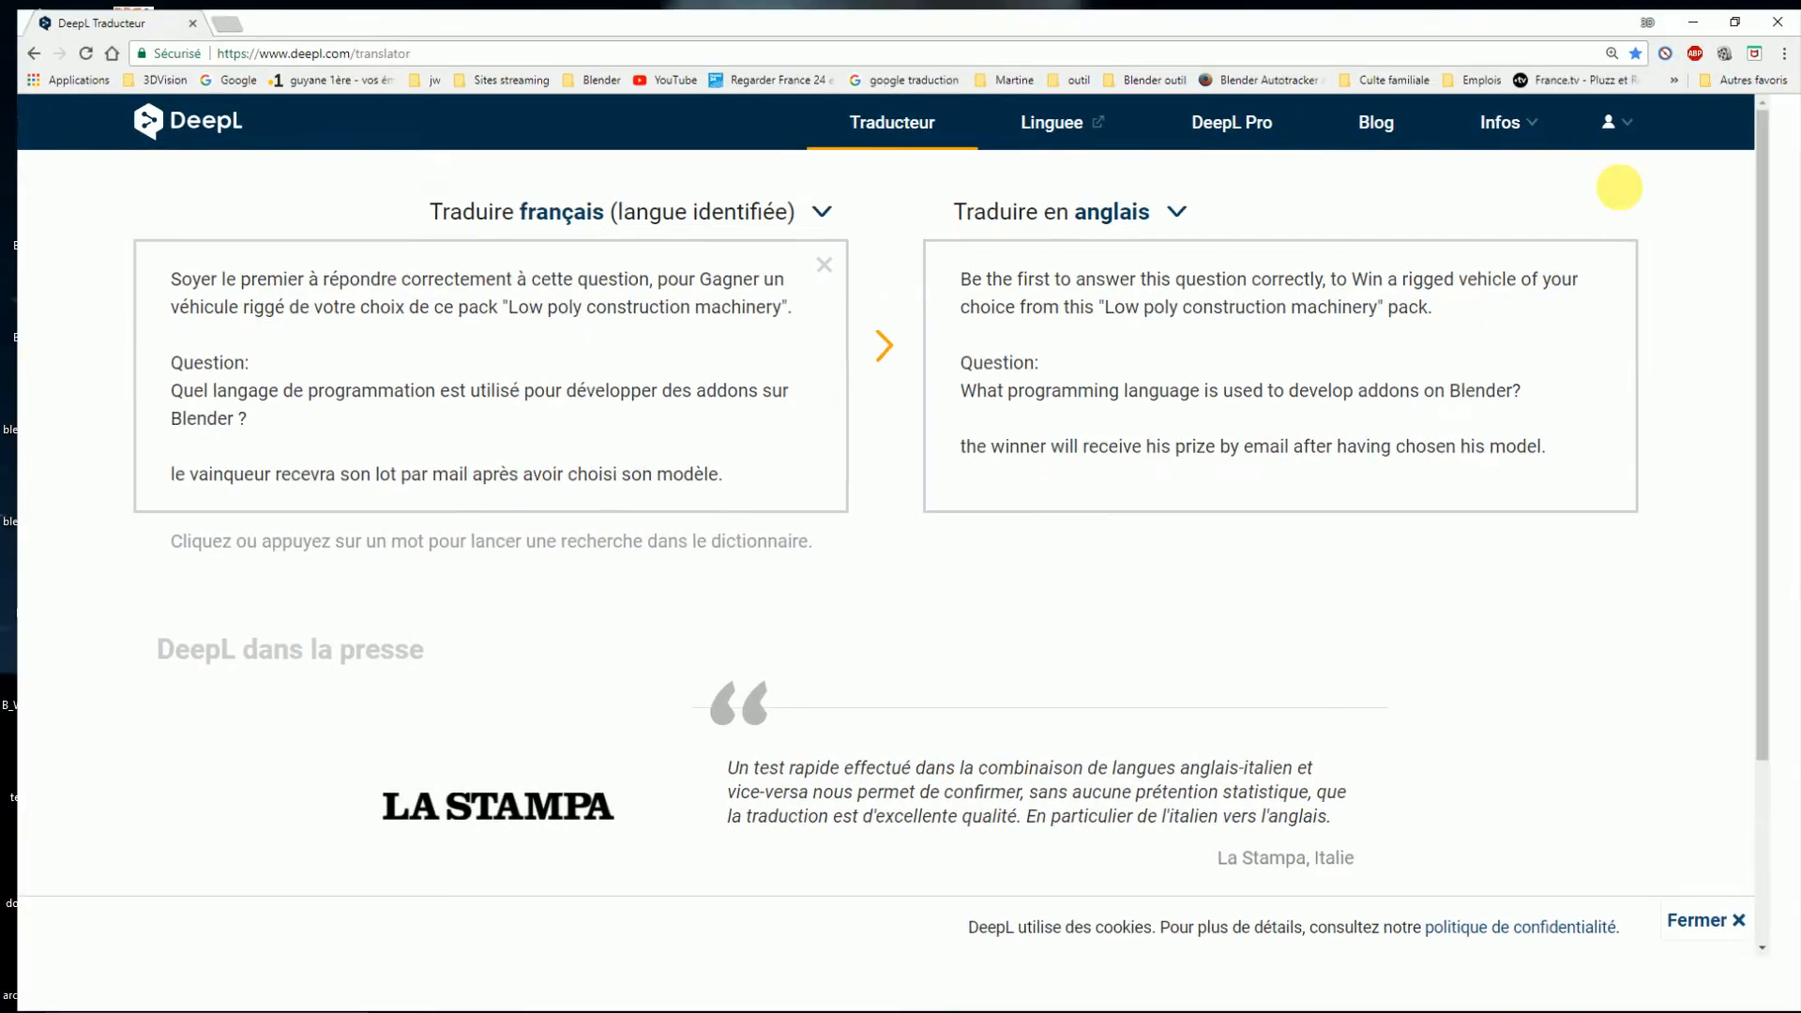
pyautogui.press('F11')
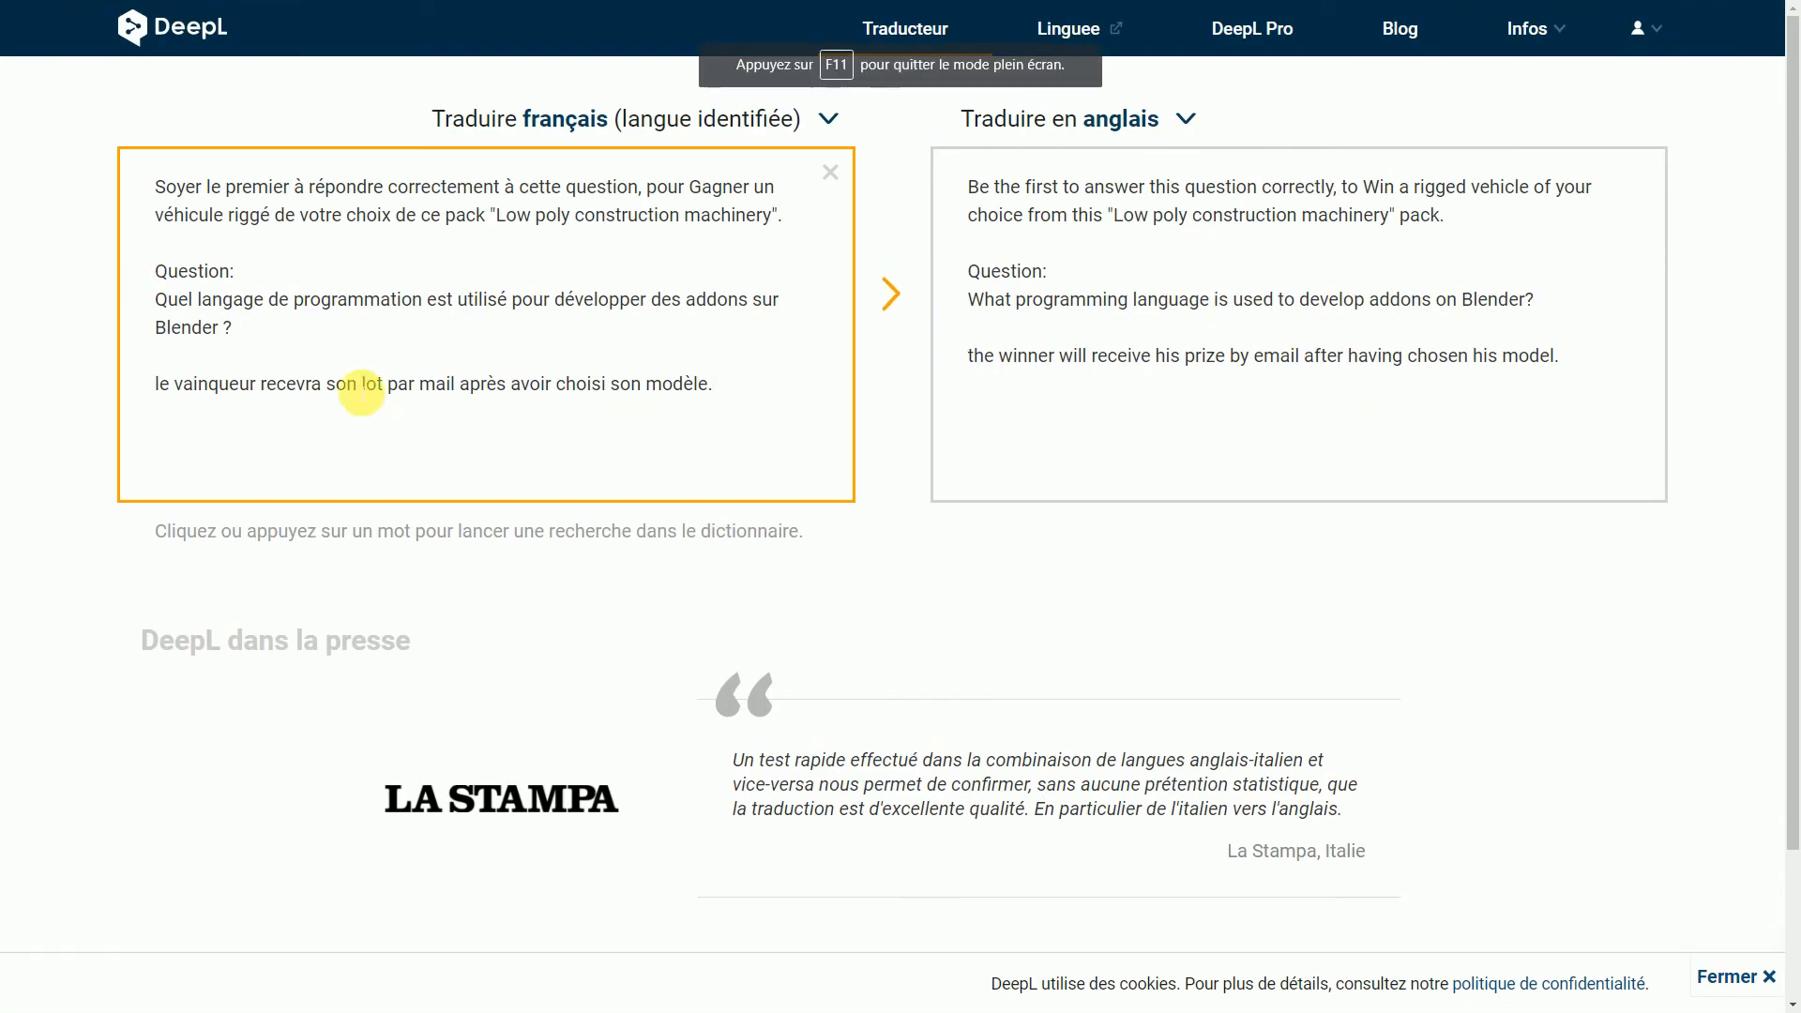